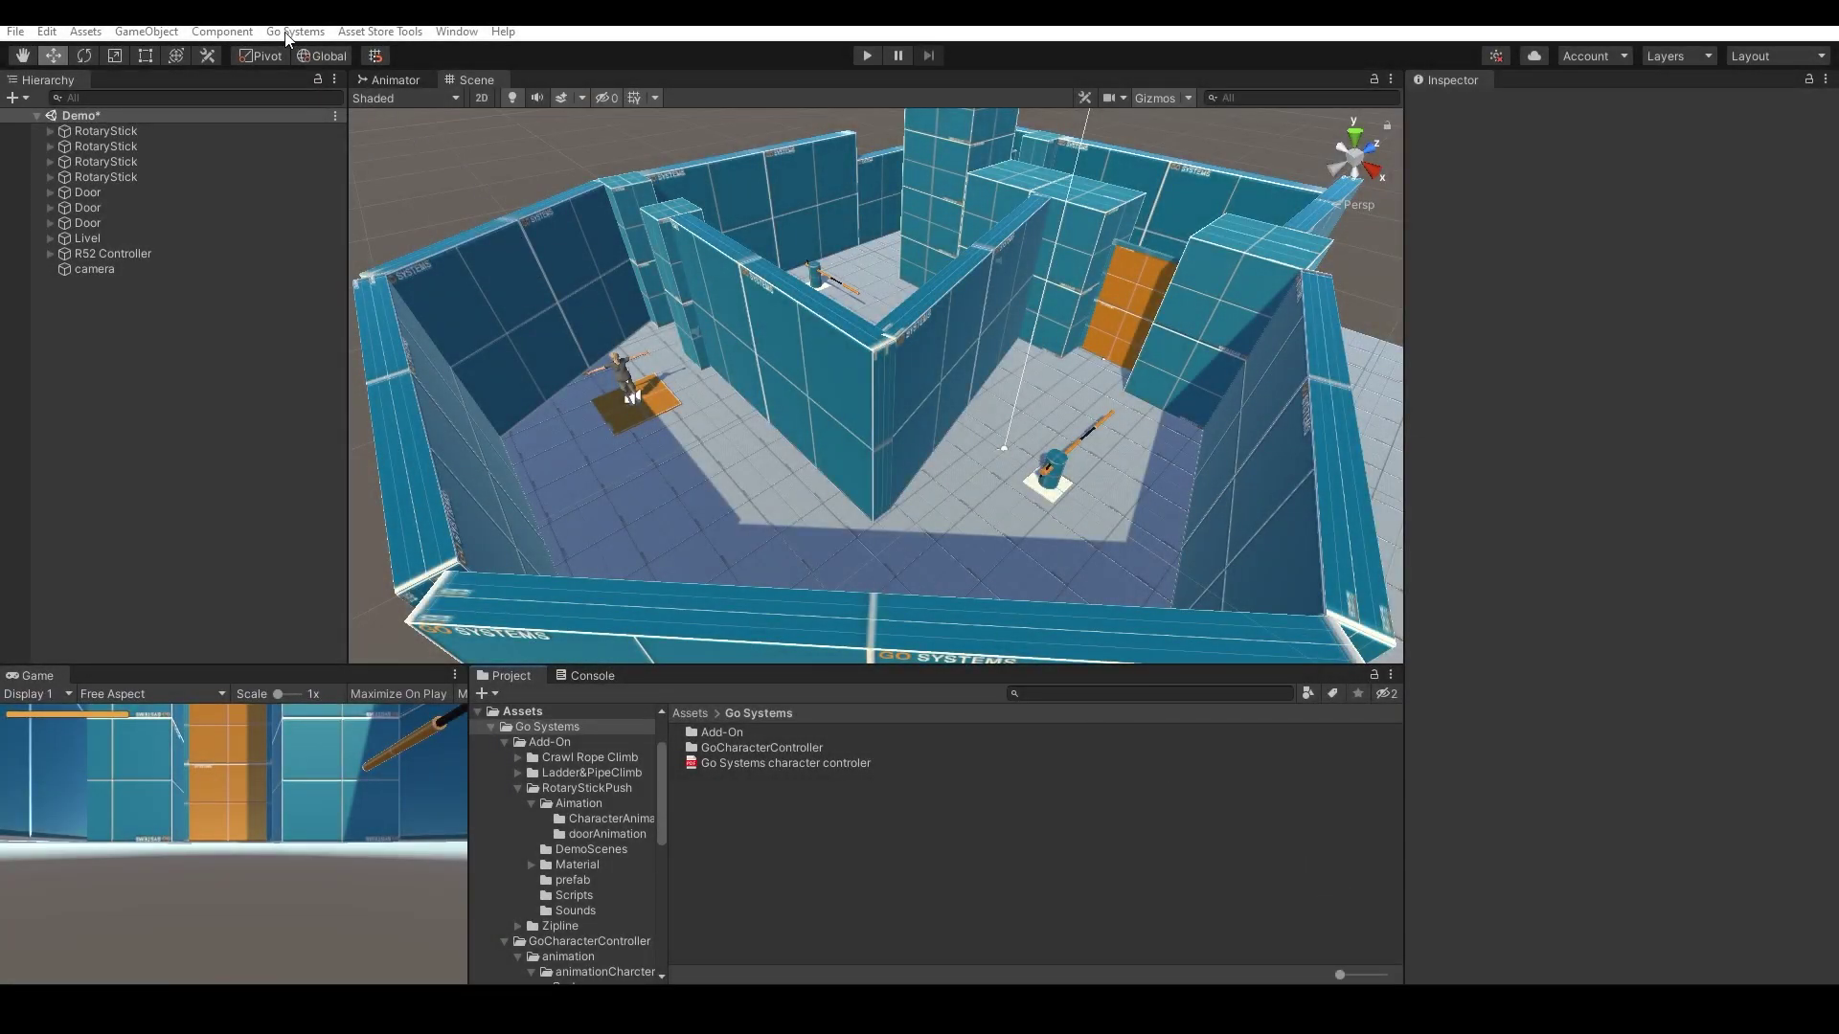
# - Create the Rotary Stick action for R52 Controller, using mixamorig:LeftHand and mixamorig:RightHand as its hands
pyautogui.click(289, 35)
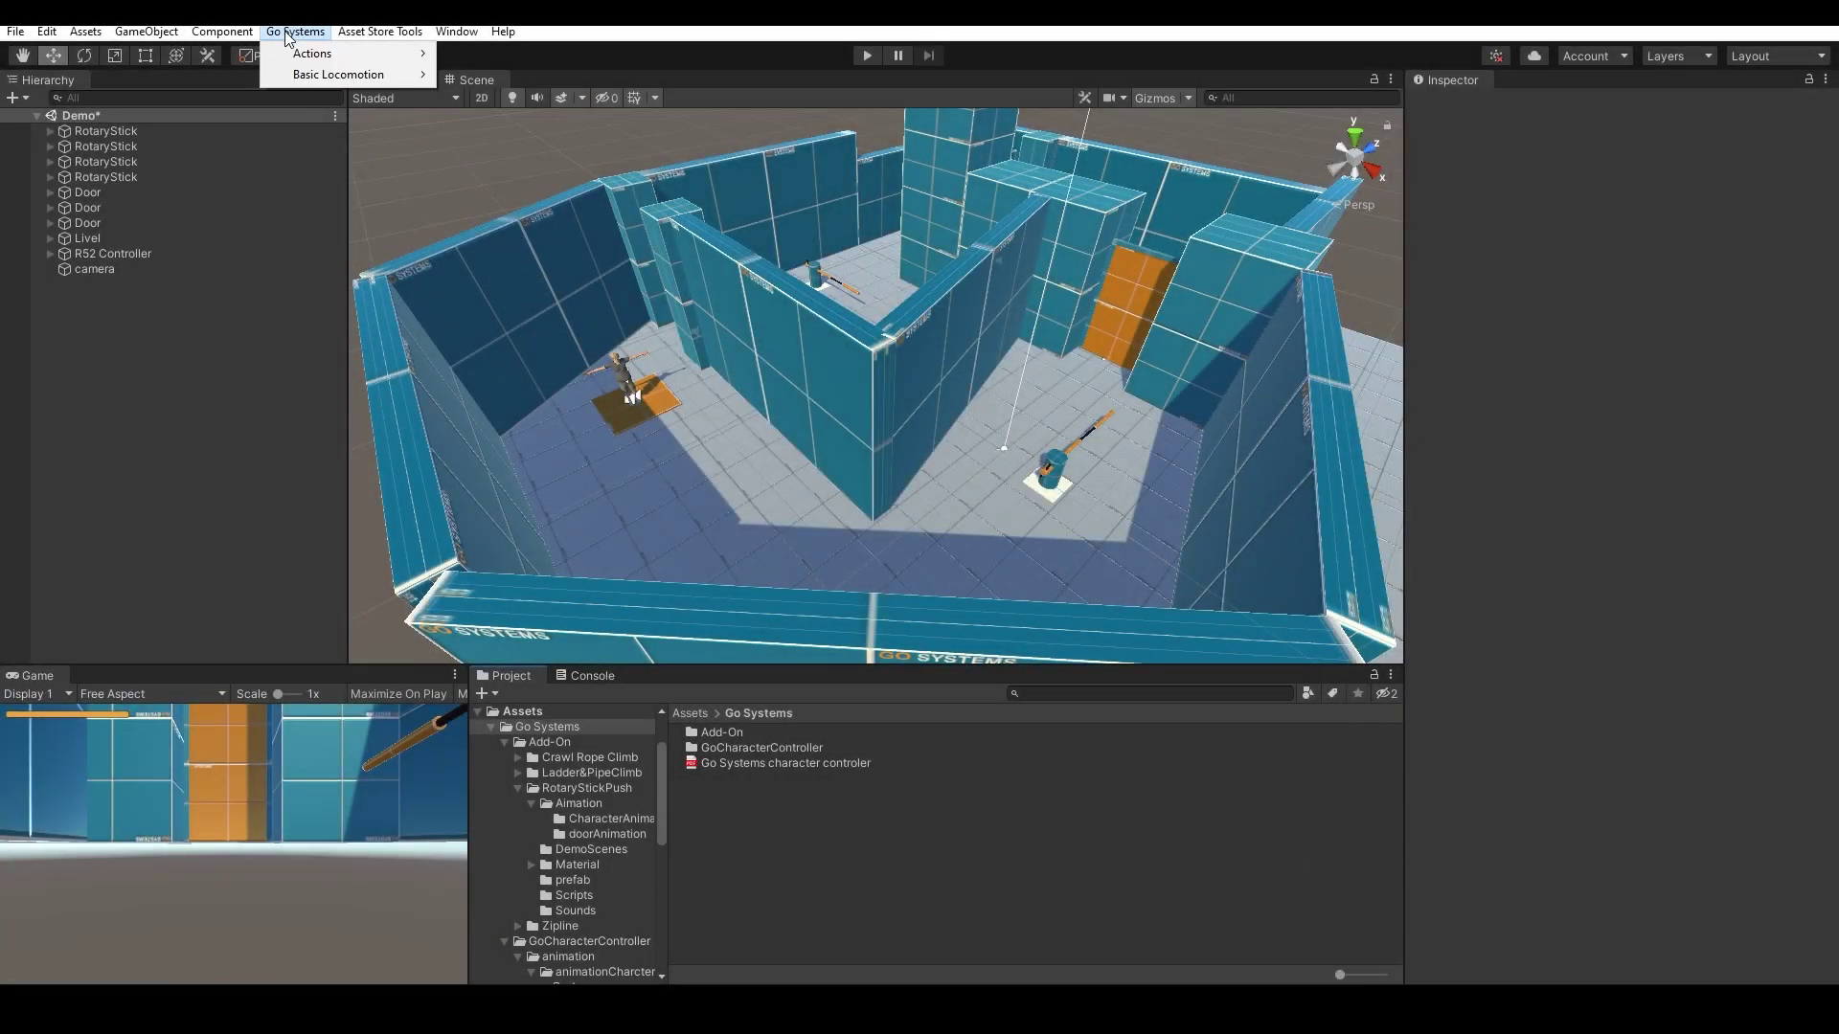
pyautogui.moveTo(317, 61)
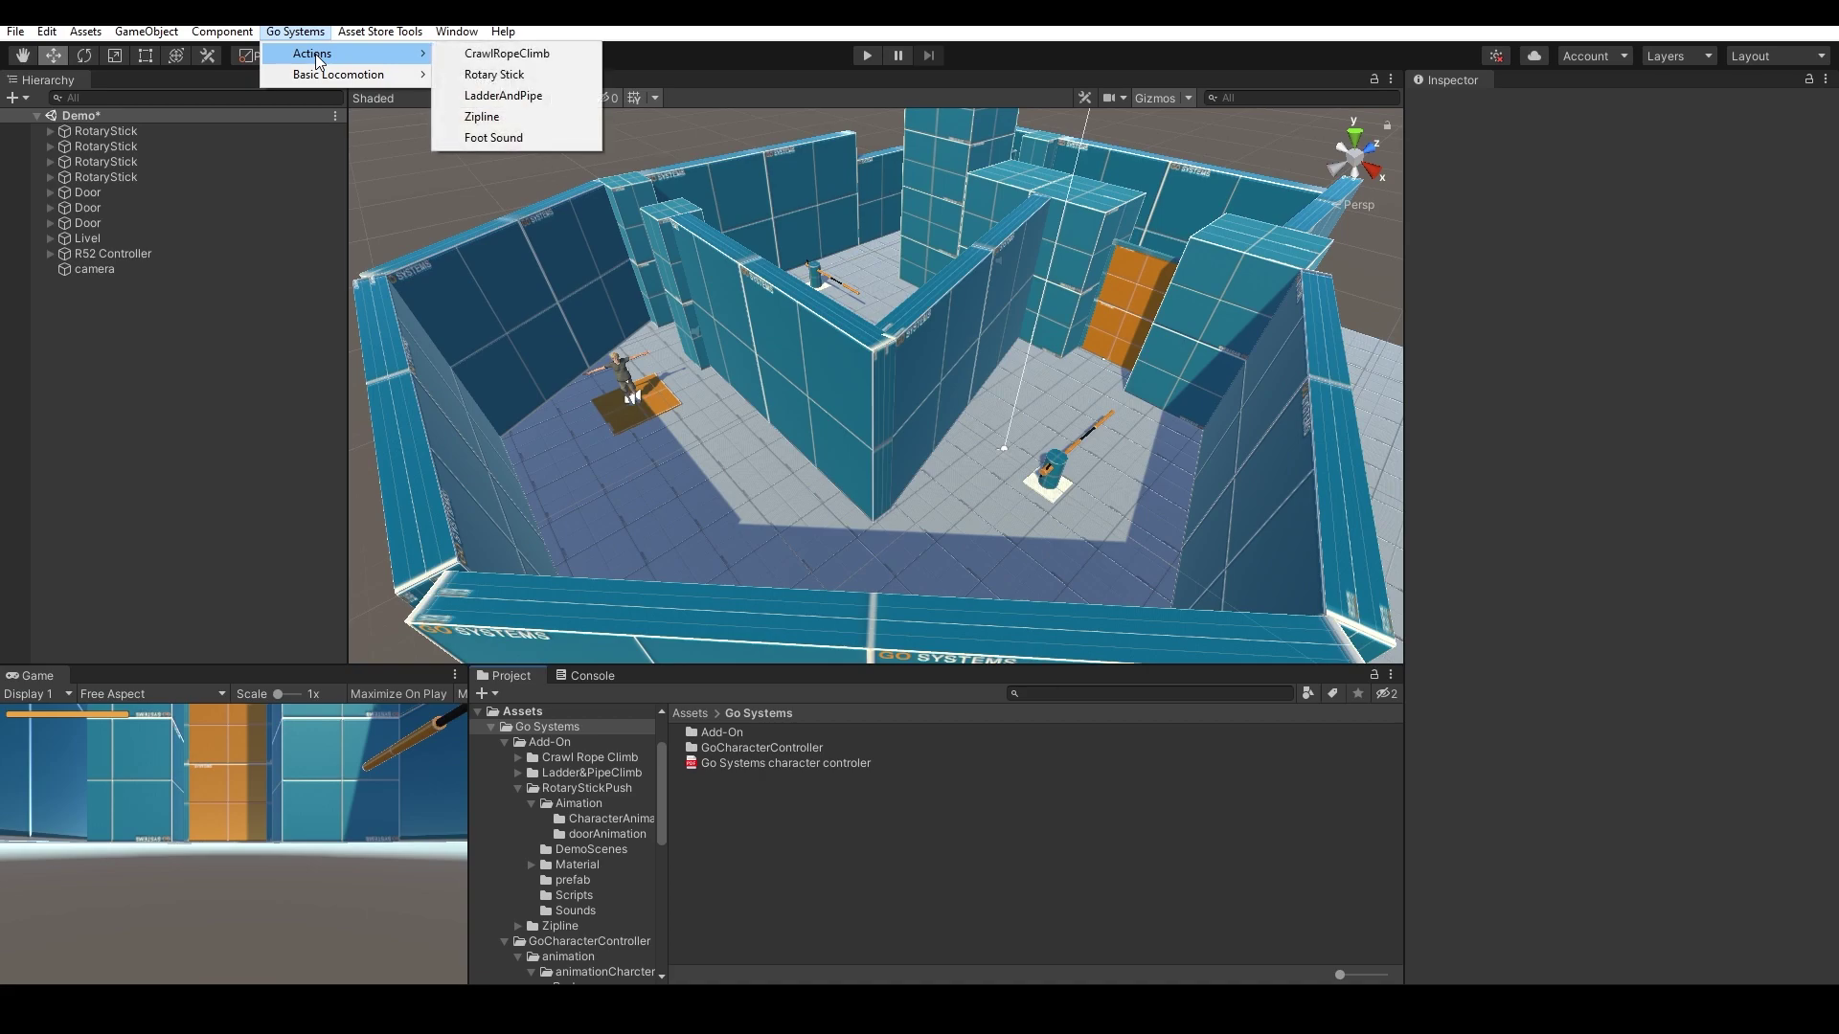
pyautogui.click(565, 79)
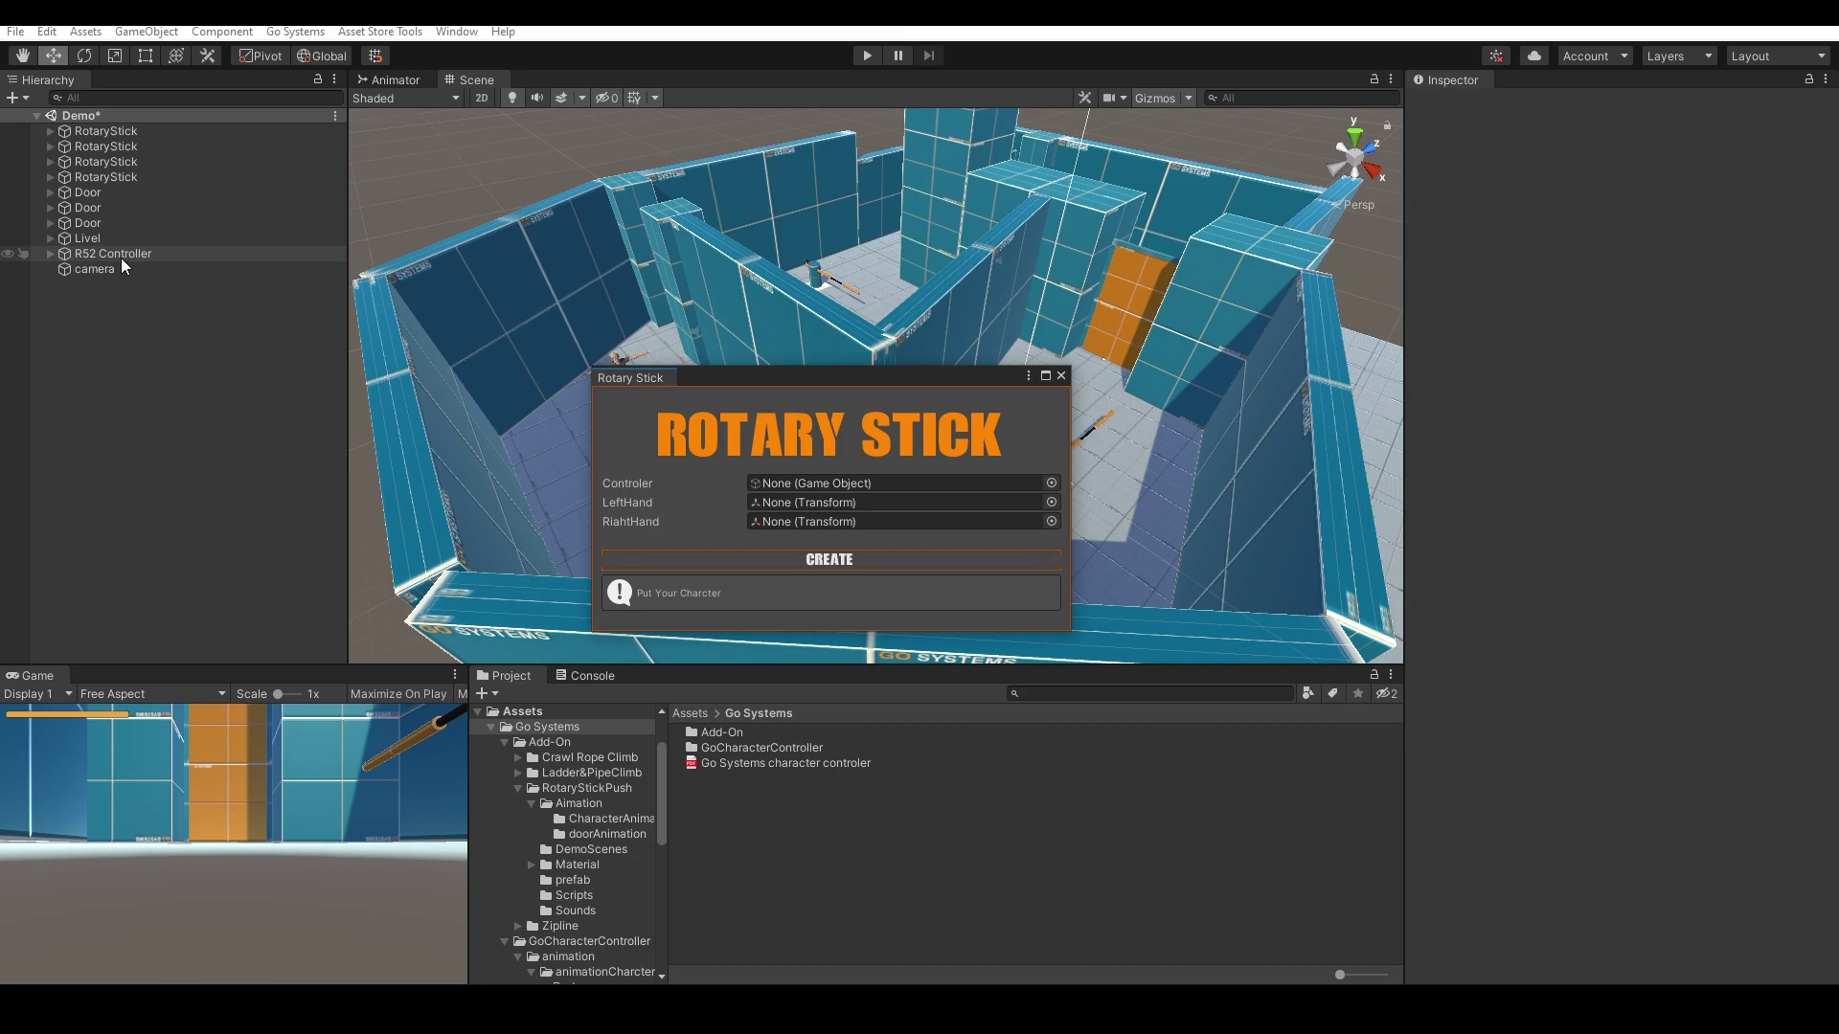
pyautogui.moveTo(121, 257); pyautogui.dragTo(877, 487)
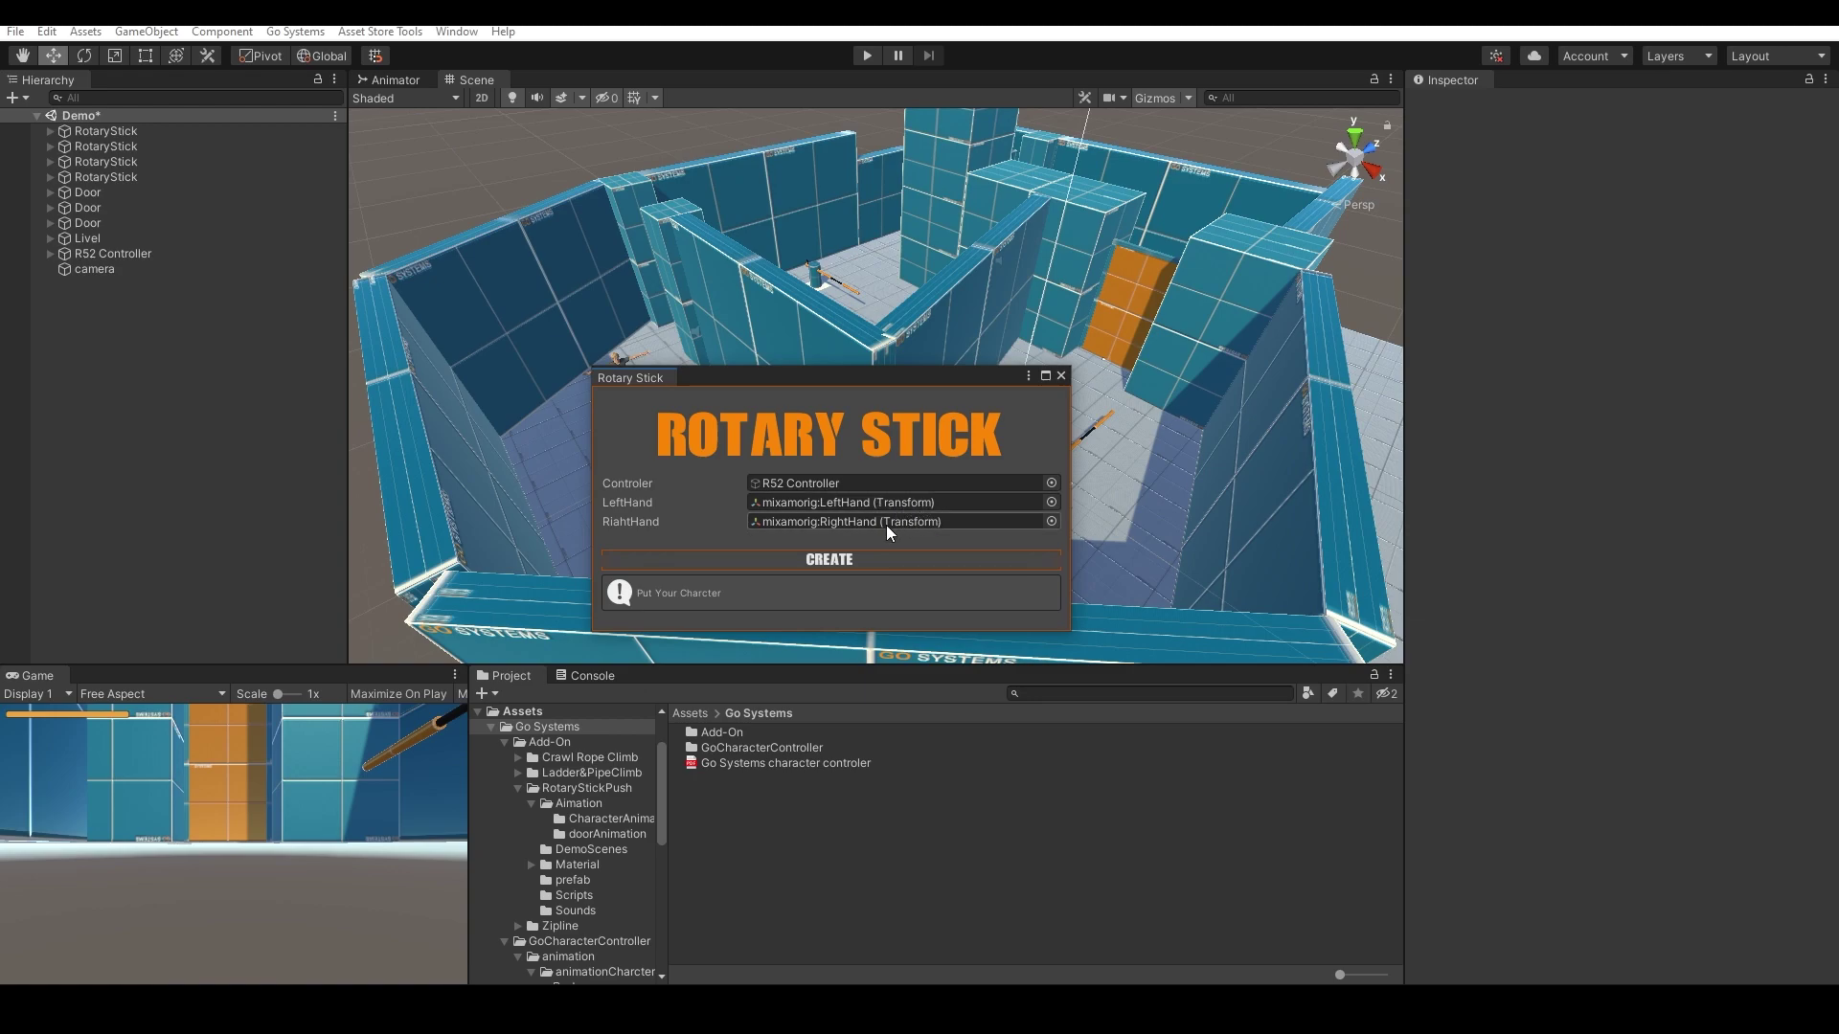
pyautogui.click(835, 562)
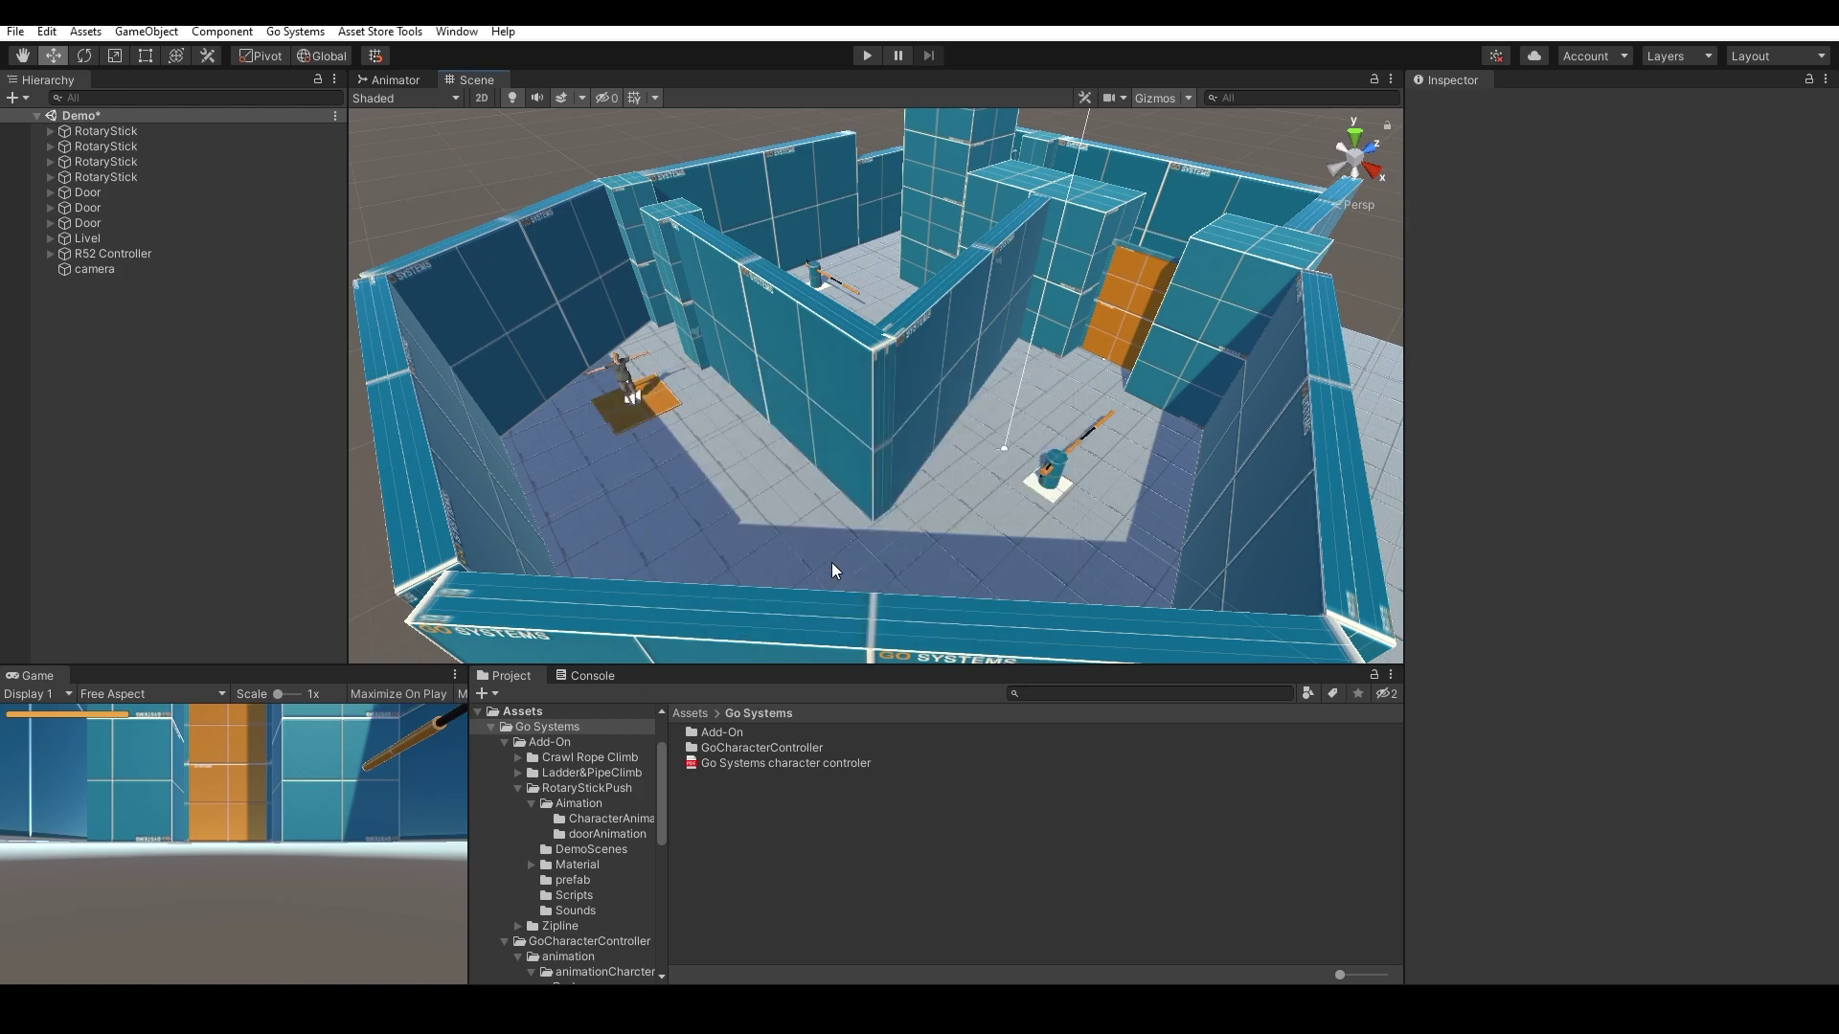
# - In R52 Controller's Rotary Stick Controller script, set the speed to 20 and the stick layer to Rotary stick
pyautogui.click(132, 257)
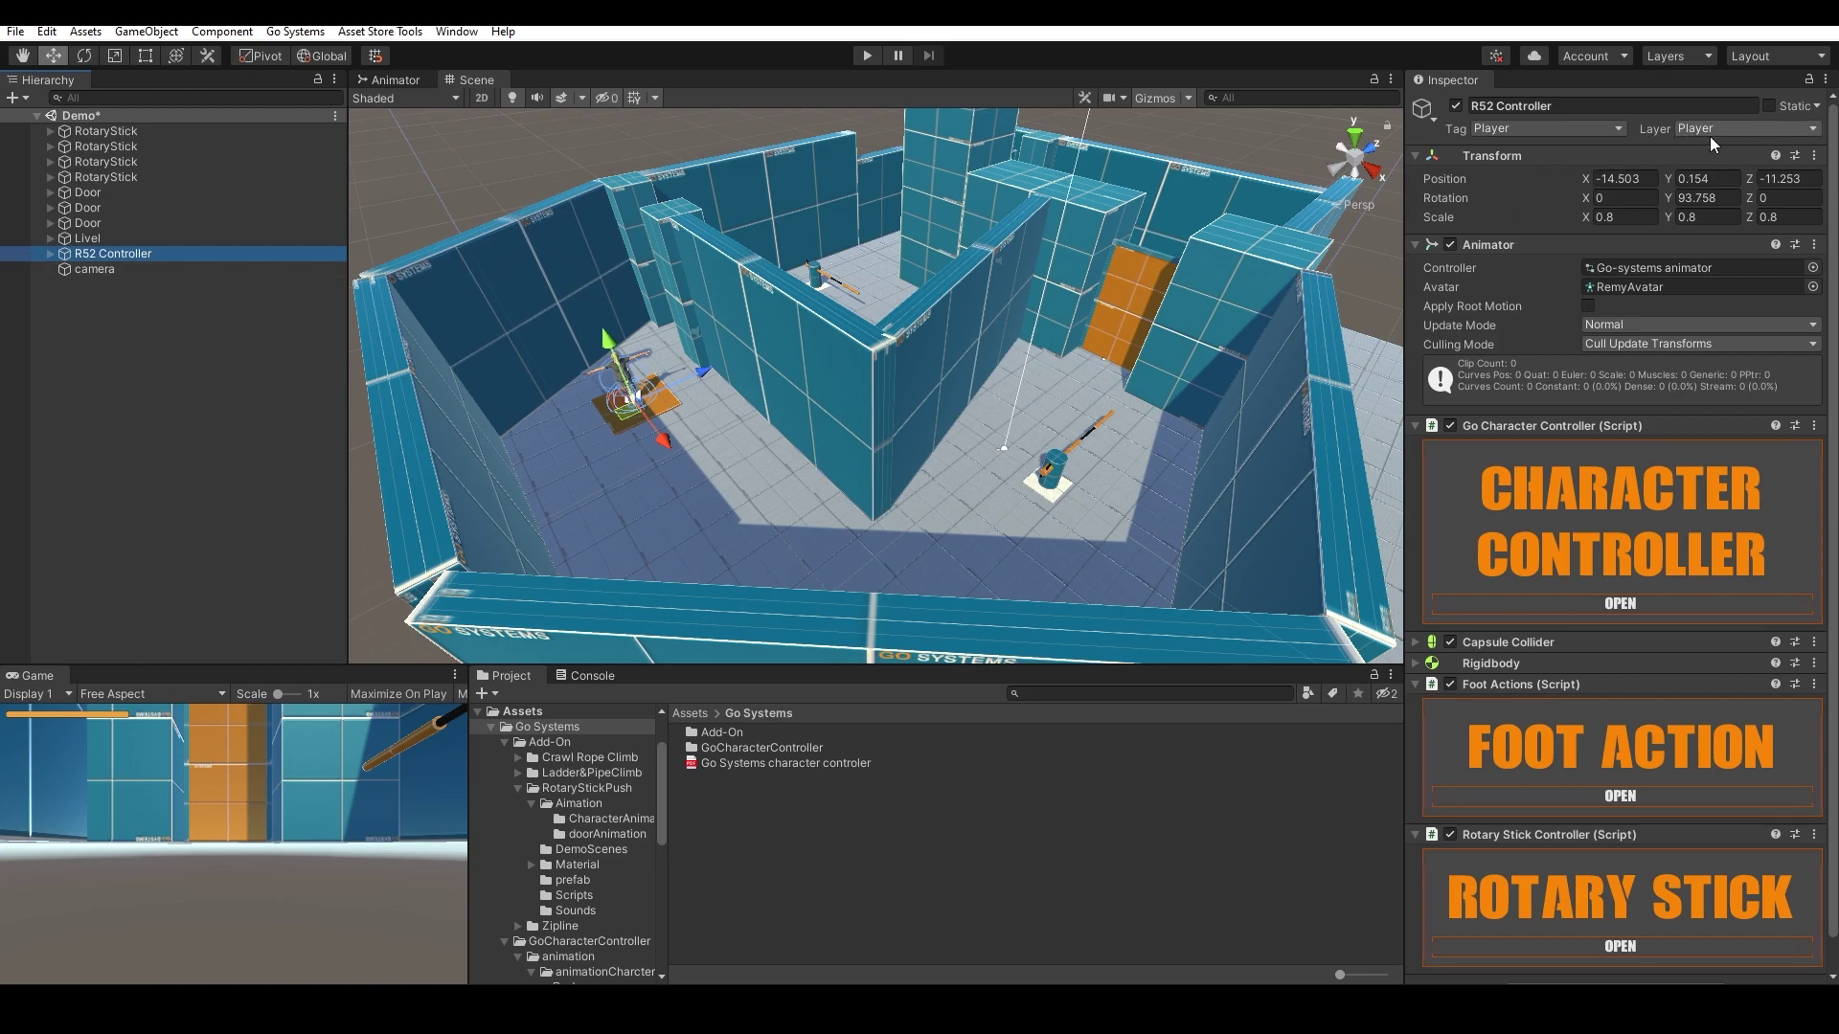
pyautogui.click(1640, 942)
pyautogui.scroll(-10, 1640, 939)
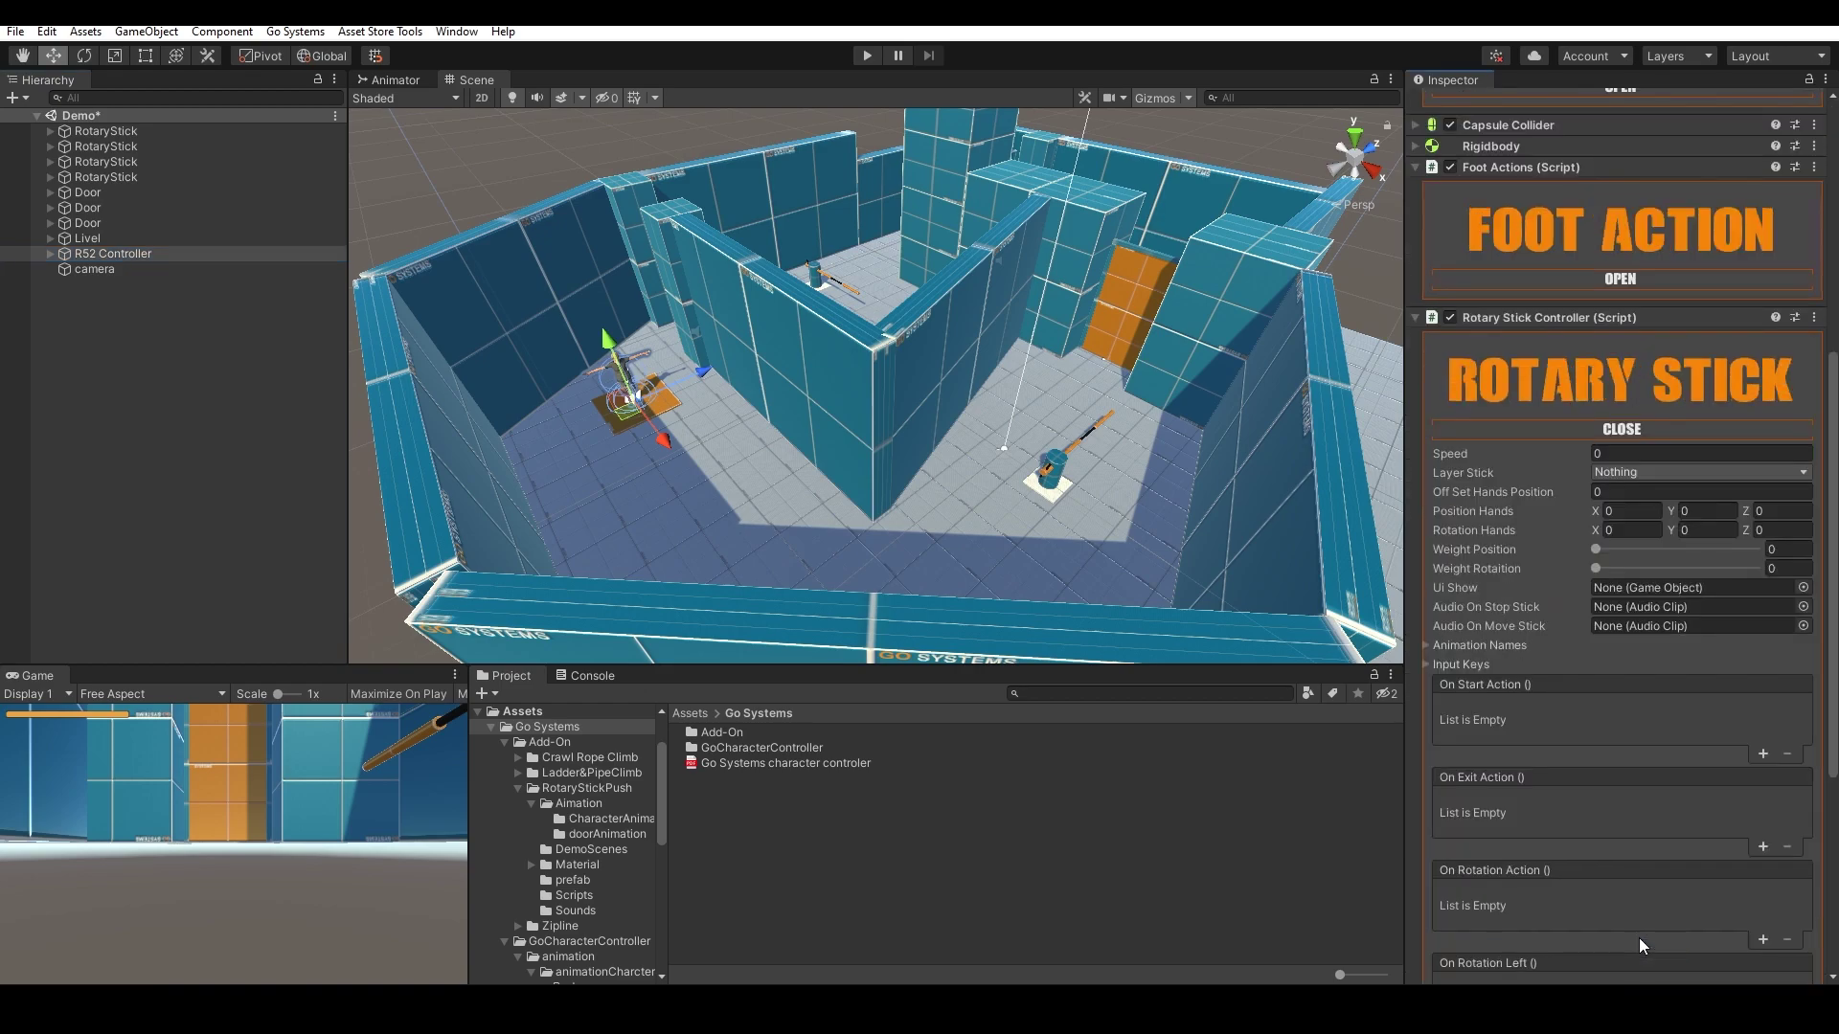
pyautogui.click(1681, 450)
pyautogui.write('20')
pyautogui.click(1649, 475)
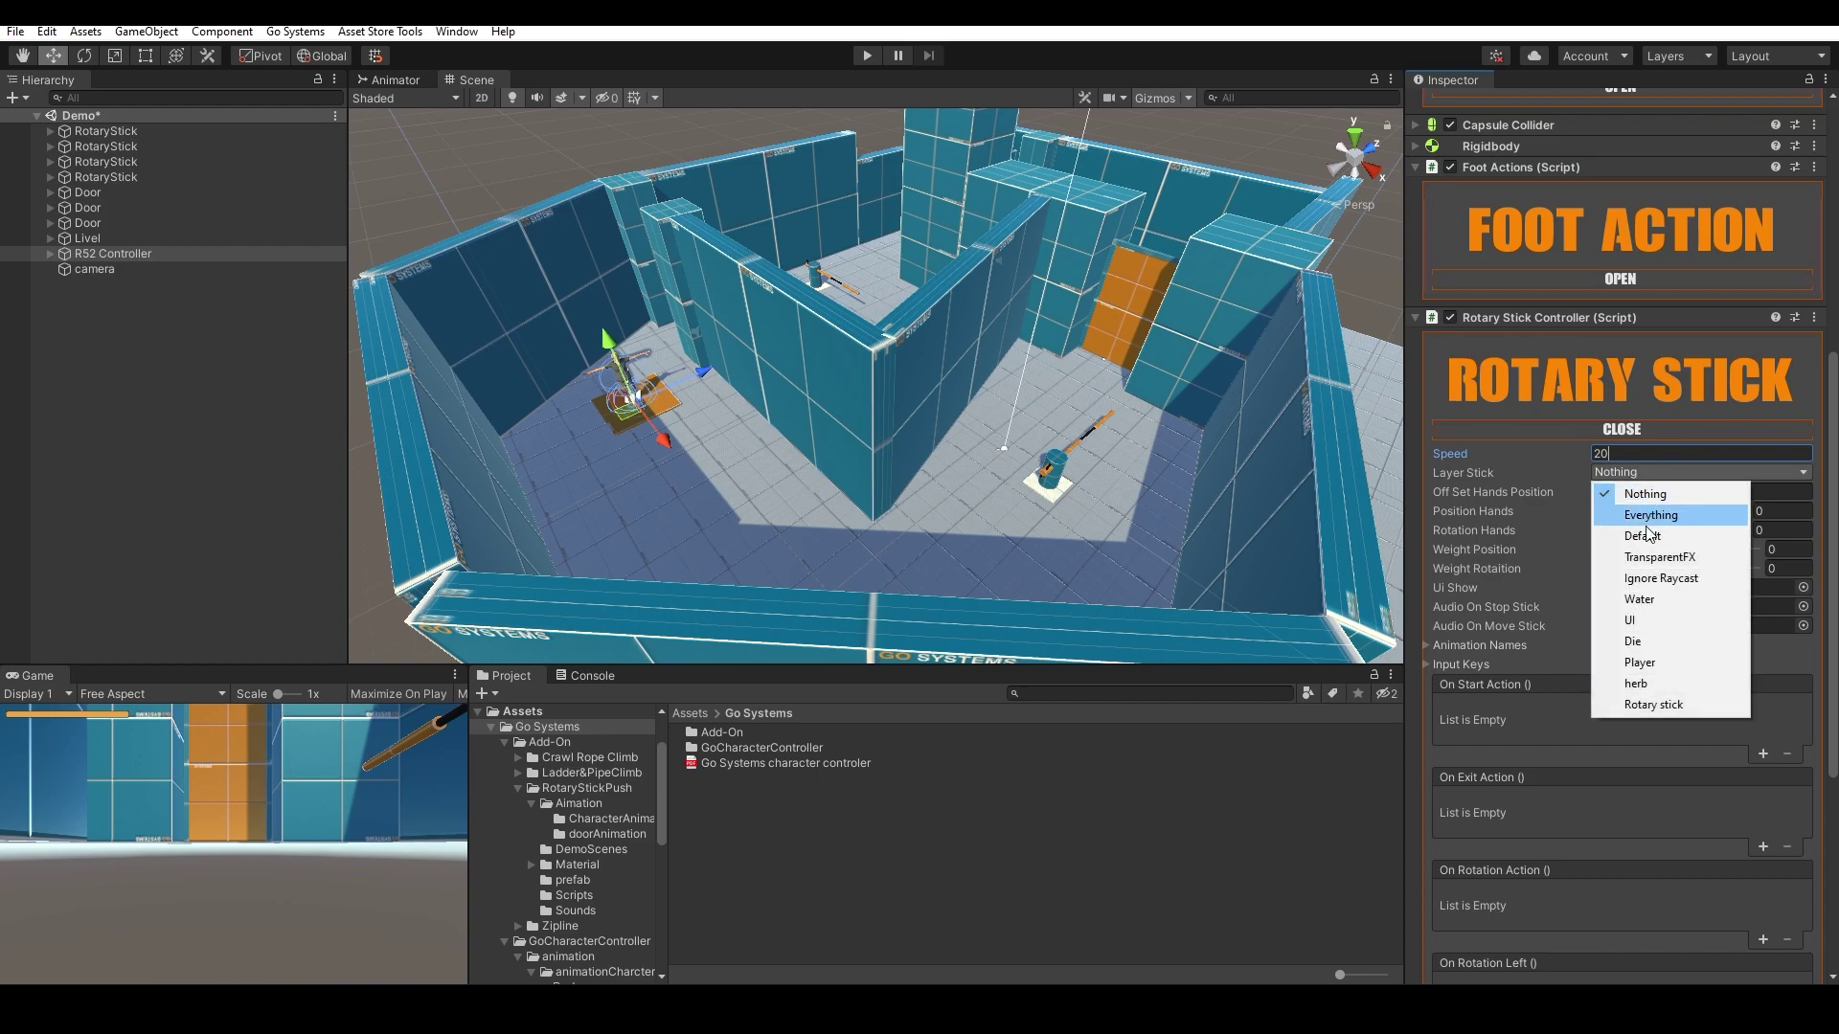
pyautogui.click(1653, 702)
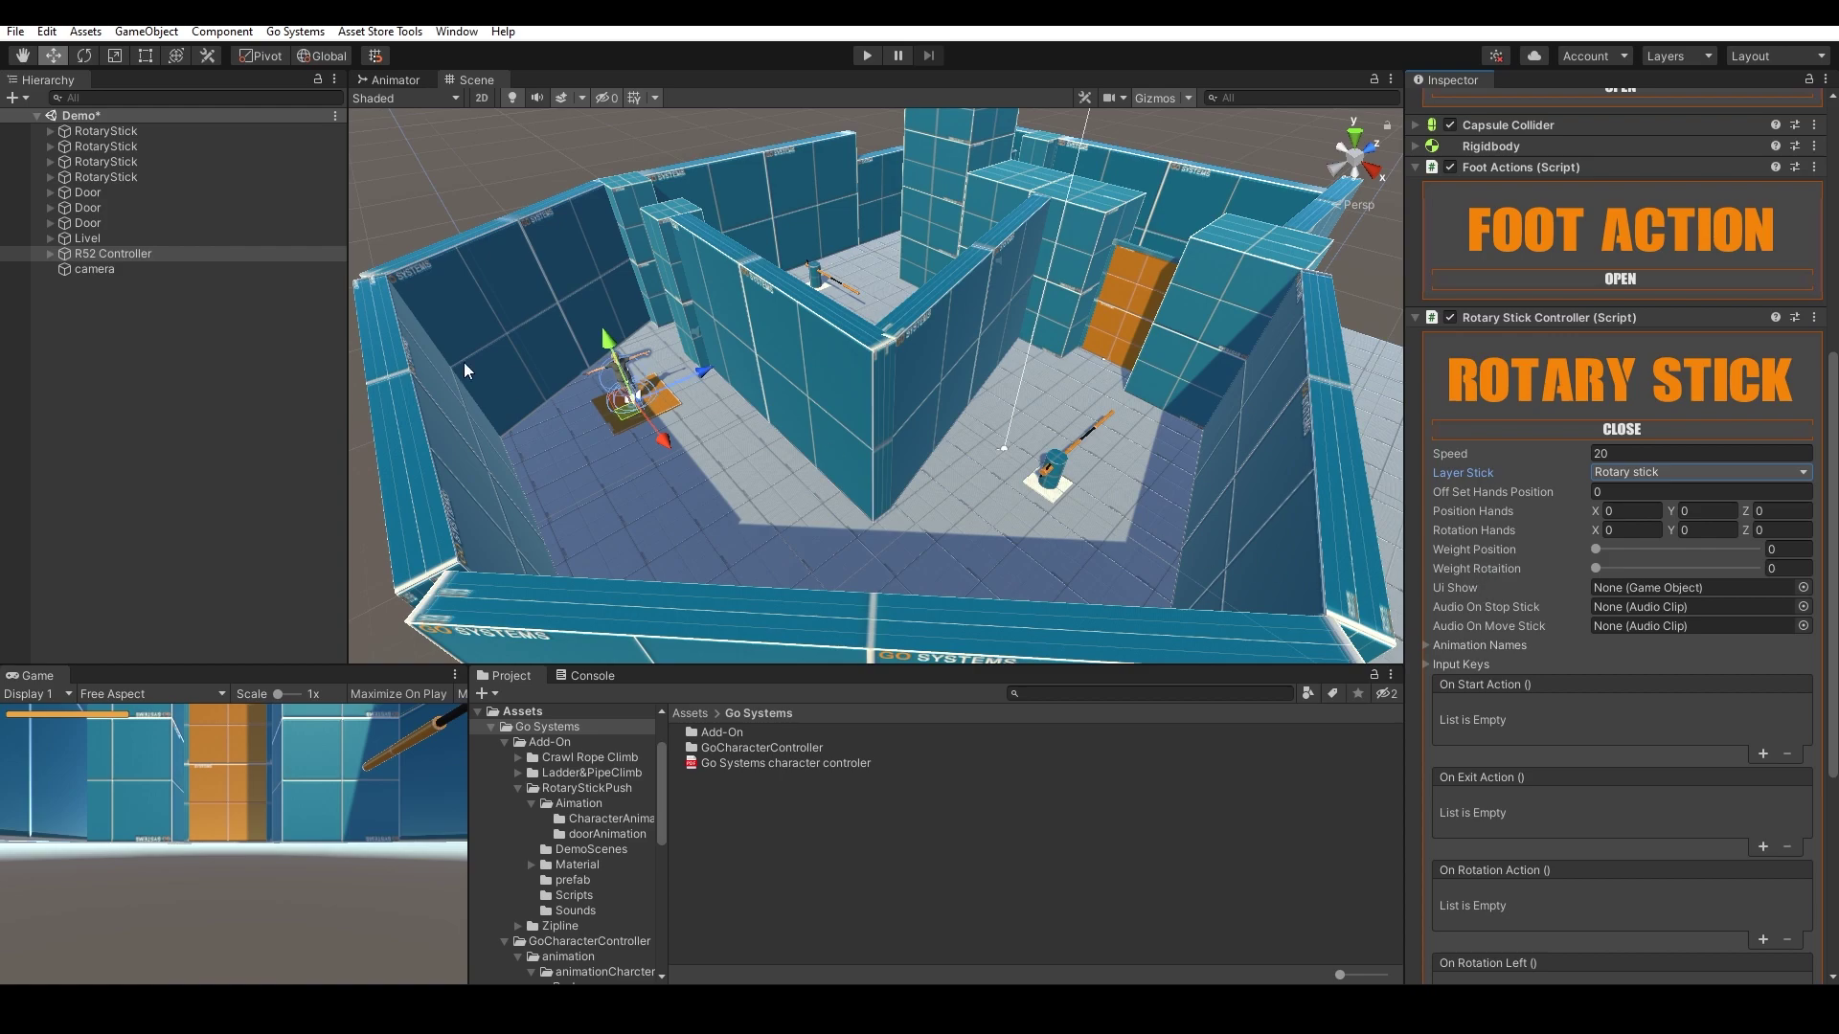
# - Assign the Input object from the character's GUI as Ui Show and open the Animation Names settings
pyautogui.click(52, 253)
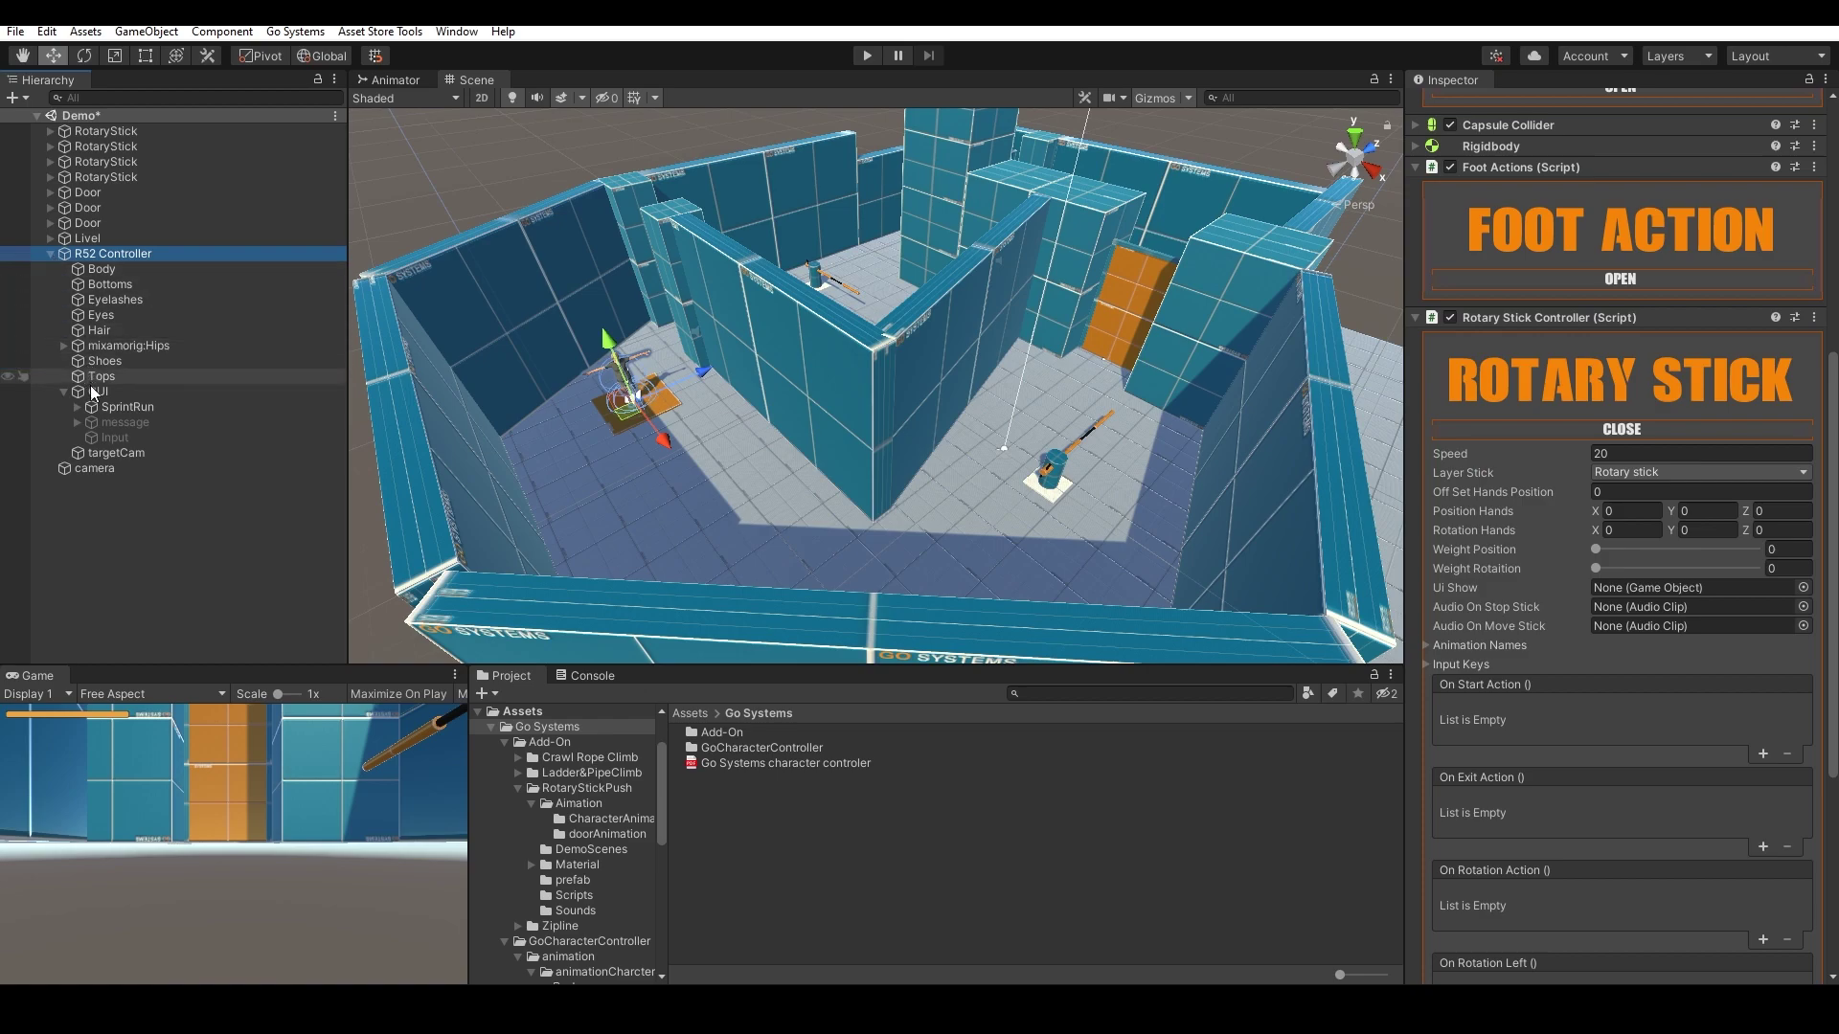
pyautogui.moveTo(607, 487); pyautogui.dragTo(1667, 590)
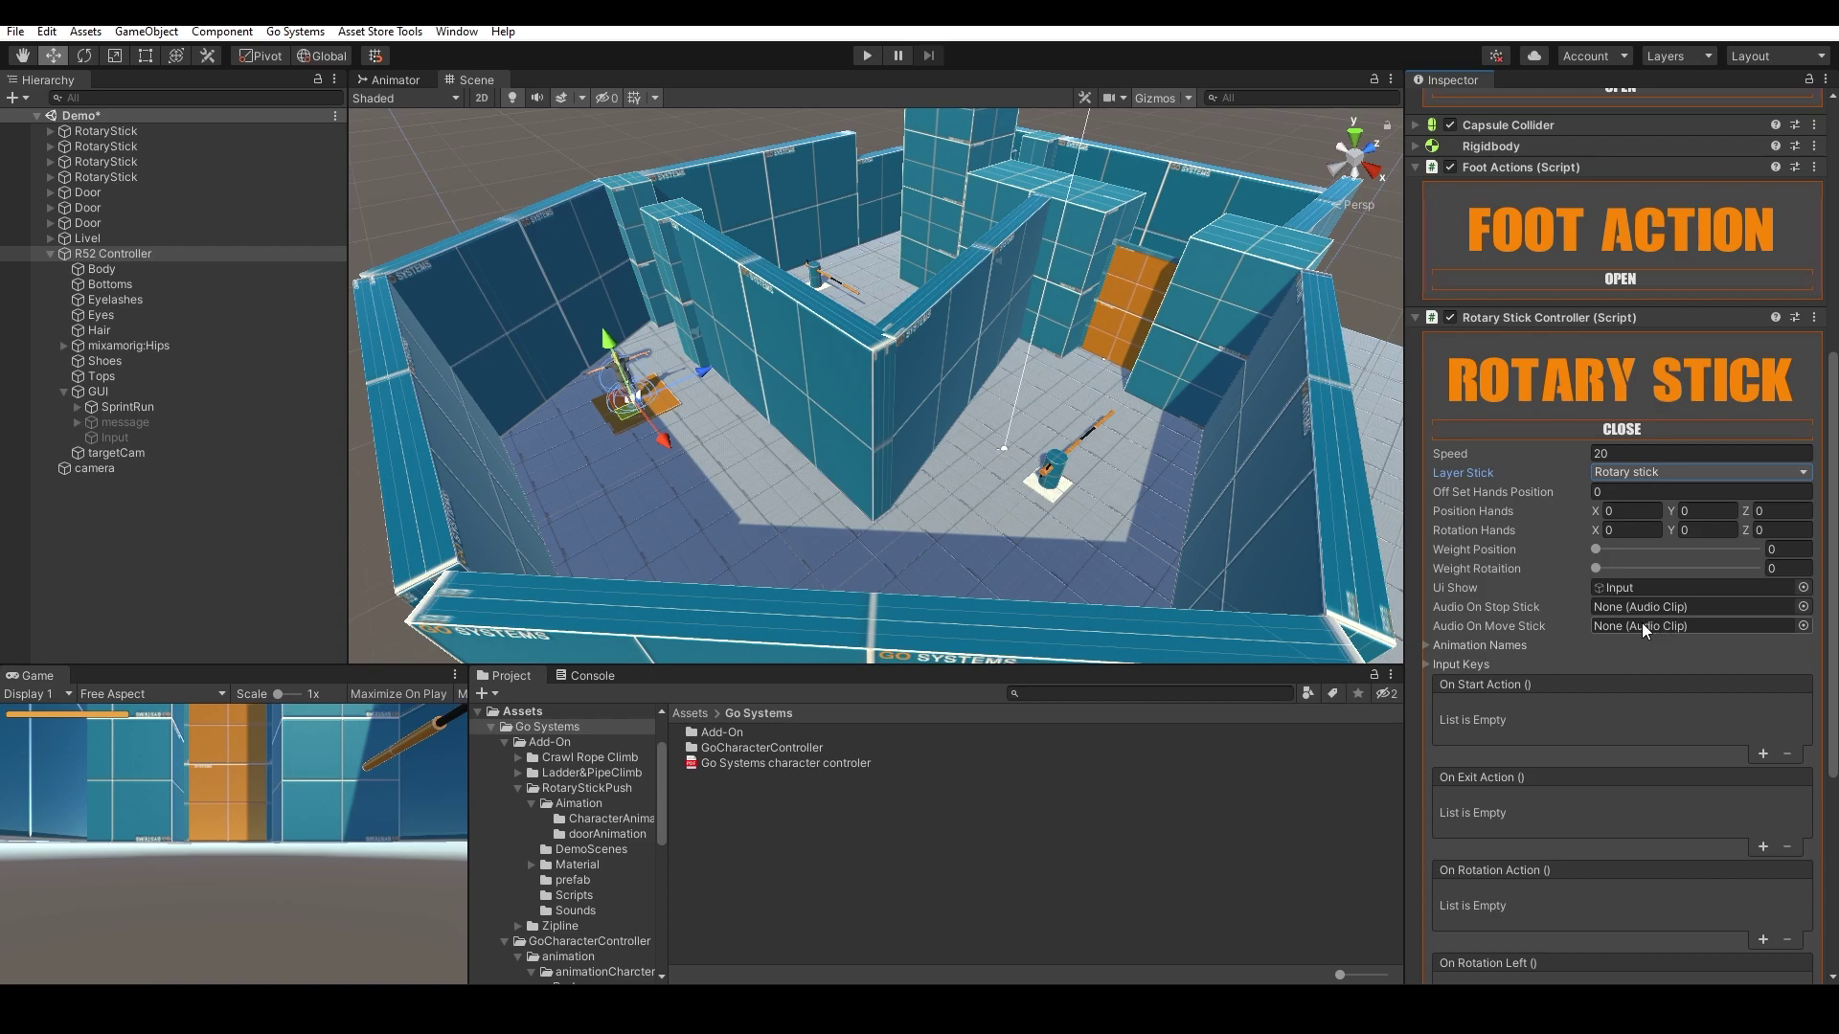
pyautogui.click(1467, 643)
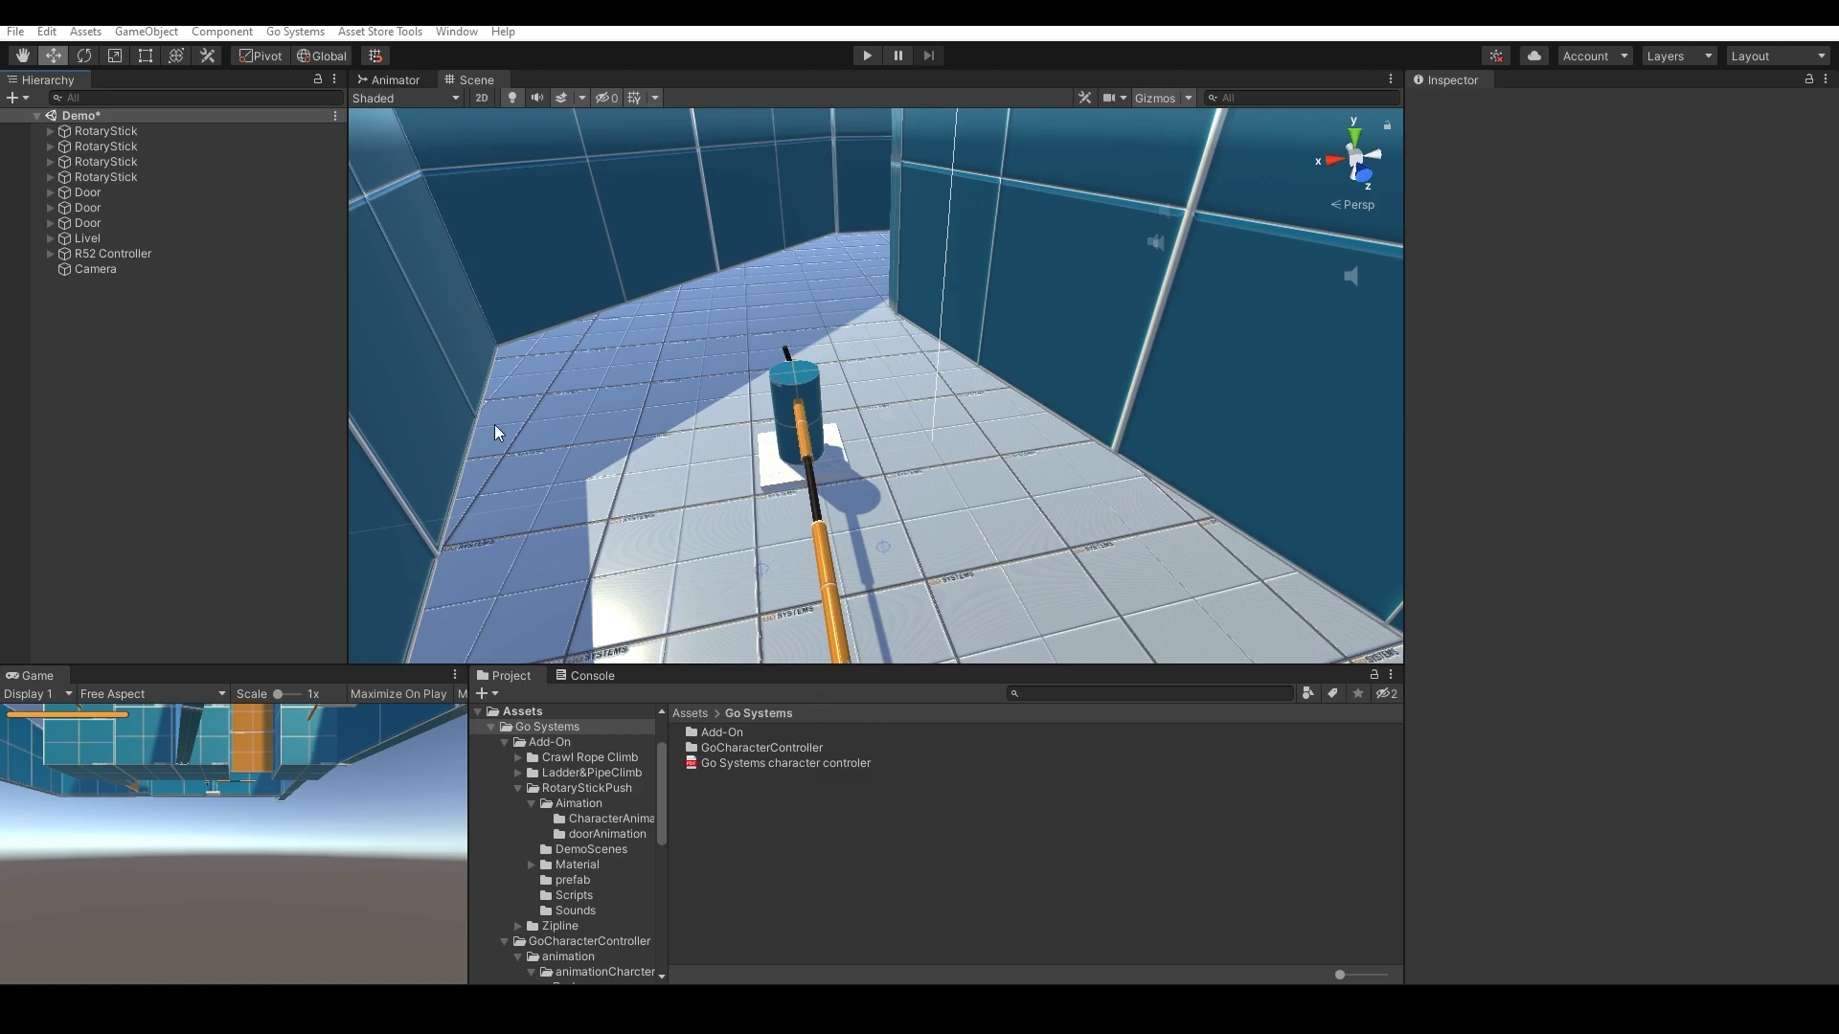
# - Examine the first RotaryStick's Push Stick Pointer references: StickBase, the right and left player points, and StackPipeDirectionPoint
pyautogui.click(144, 130)
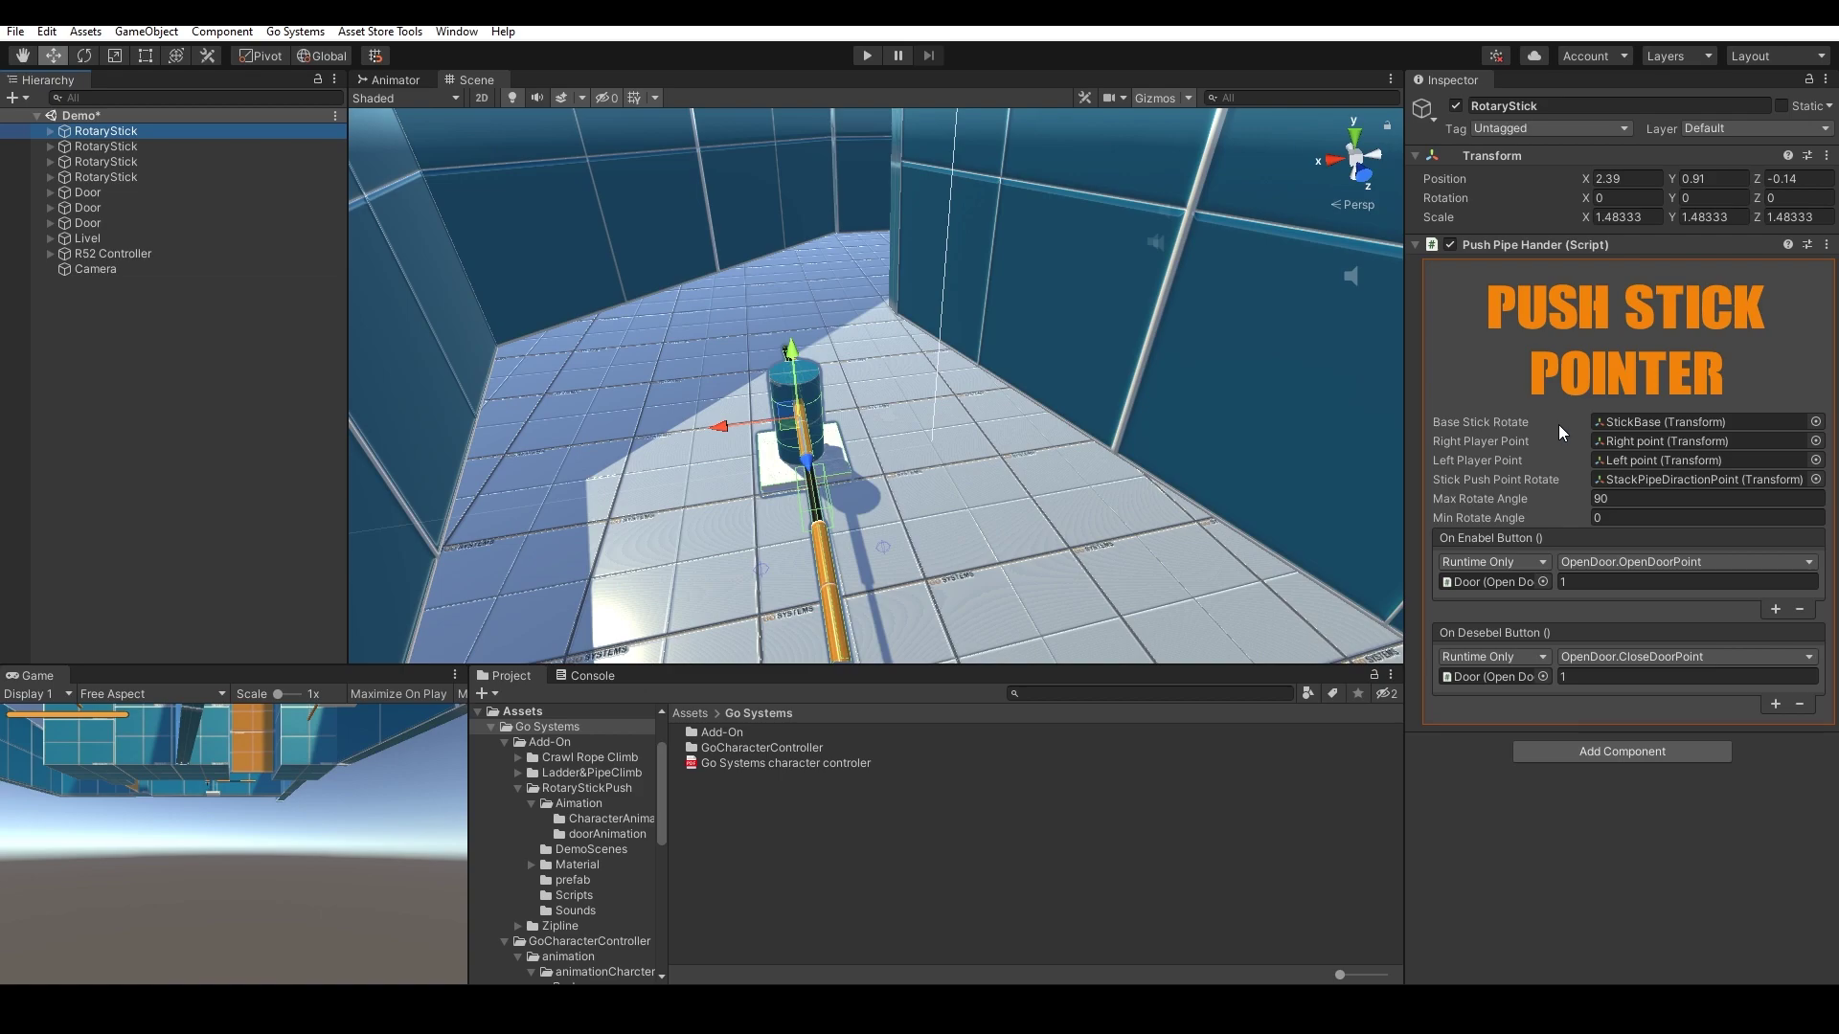
pyautogui.click(1623, 423)
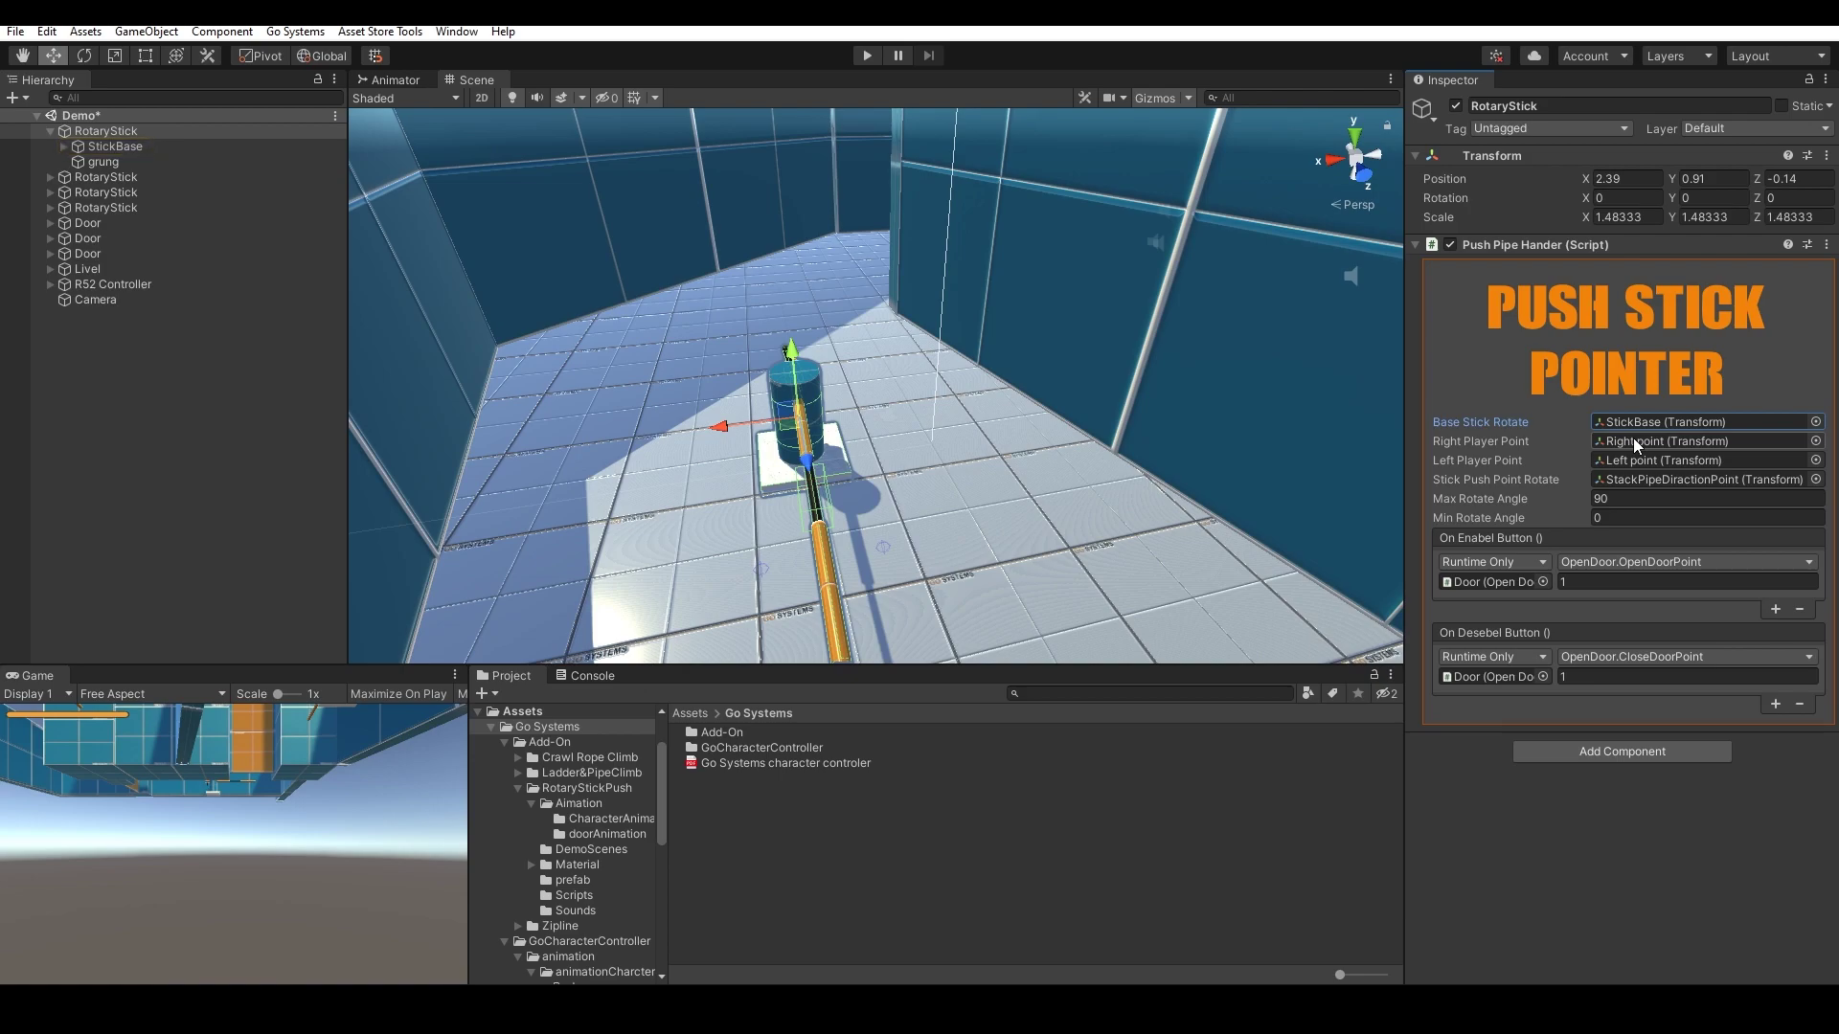
pyautogui.click(1634, 439)
pyautogui.click(1637, 460)
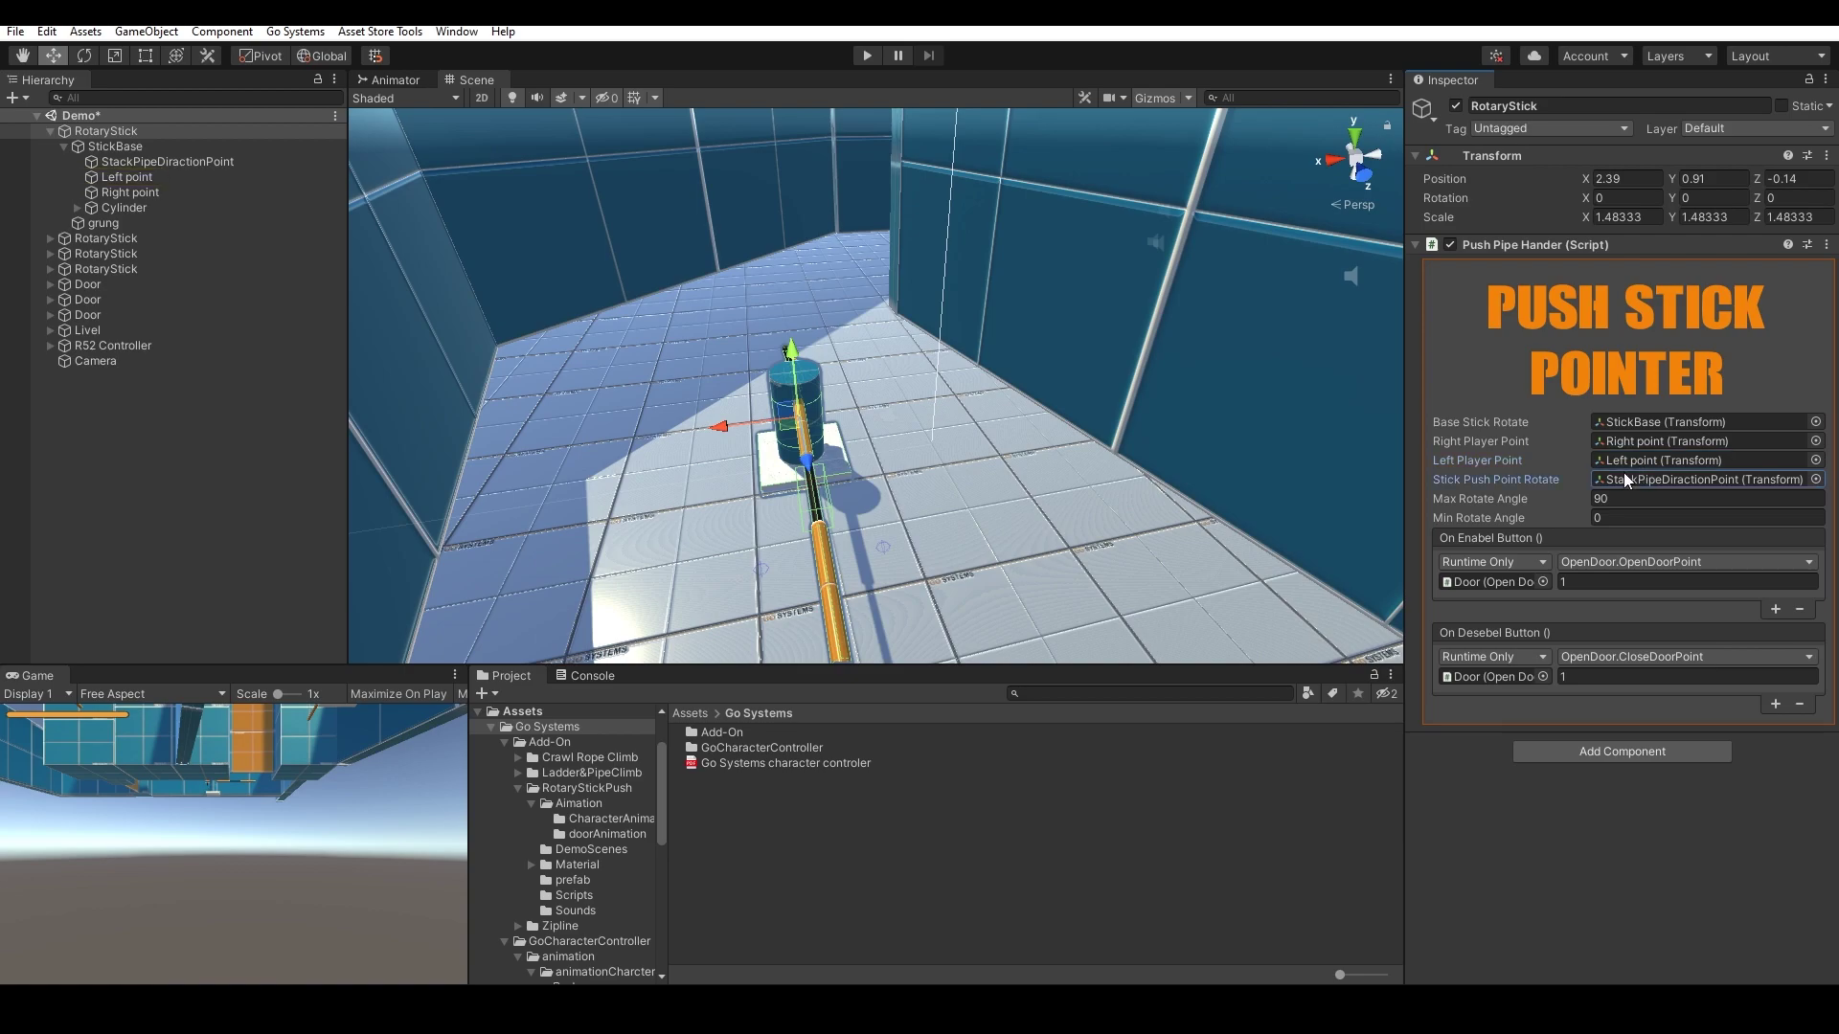
pyautogui.moveTo(1355, 445); pyautogui.dragTo(1227, 444, button='right')
pyautogui.press('w')
pyautogui.keyDown('alt'); pyautogui.moveTo(1227, 447); pyautogui.dragTo(1527, 469); pyautogui.keyUp('alt')
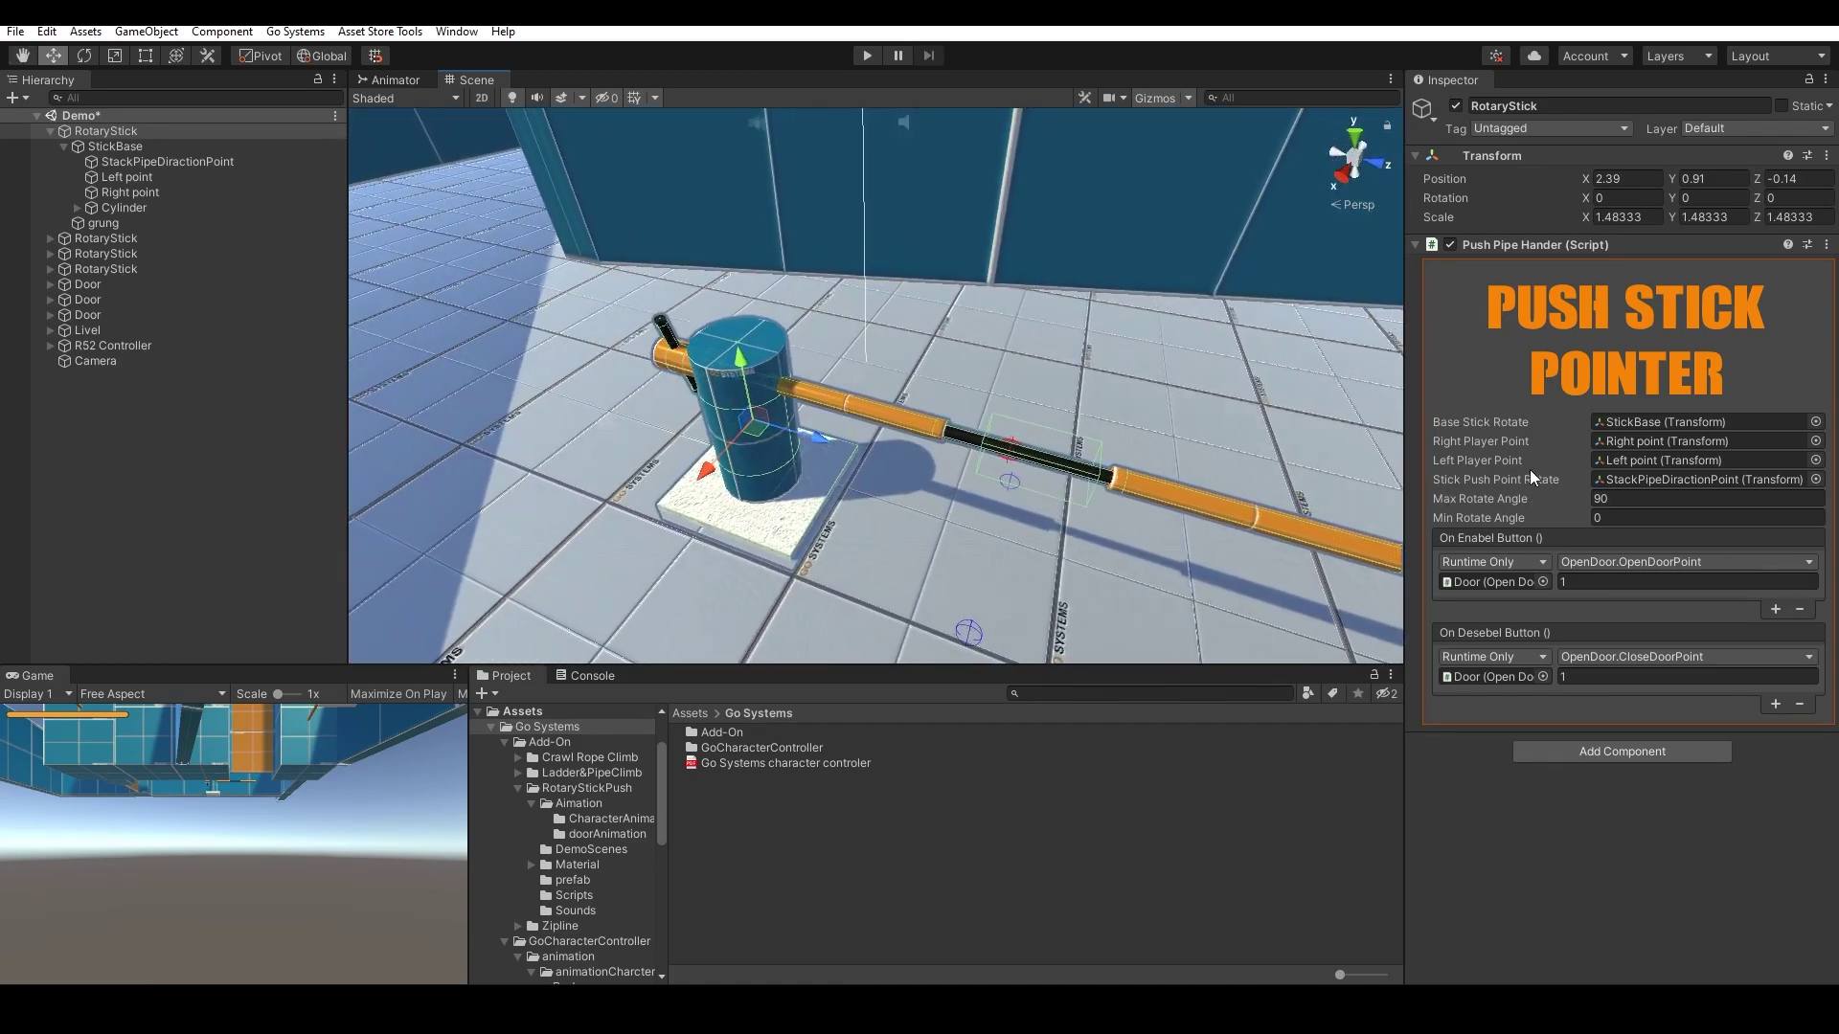
pyautogui.click(1644, 479)
pyautogui.click(213, 160)
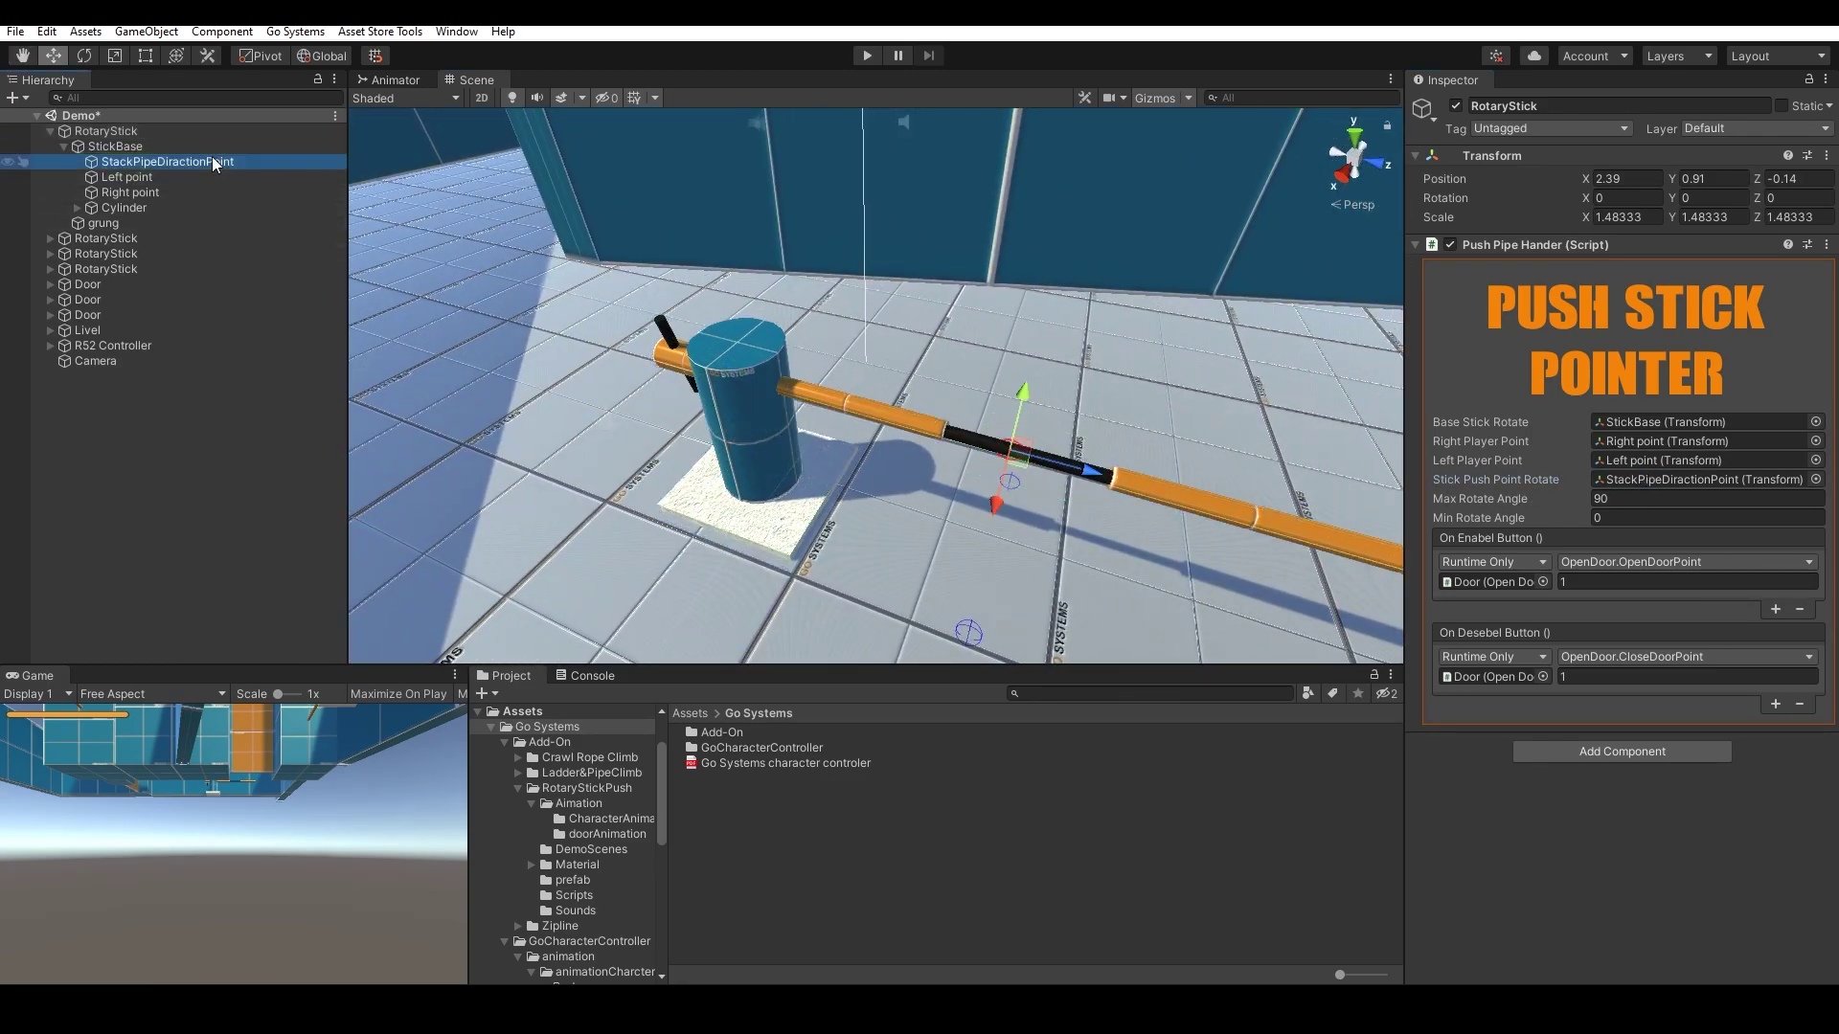
pyautogui.moveTo(1083, 469); pyautogui.dragTo(1103, 474)
pyautogui.click(199, 135)
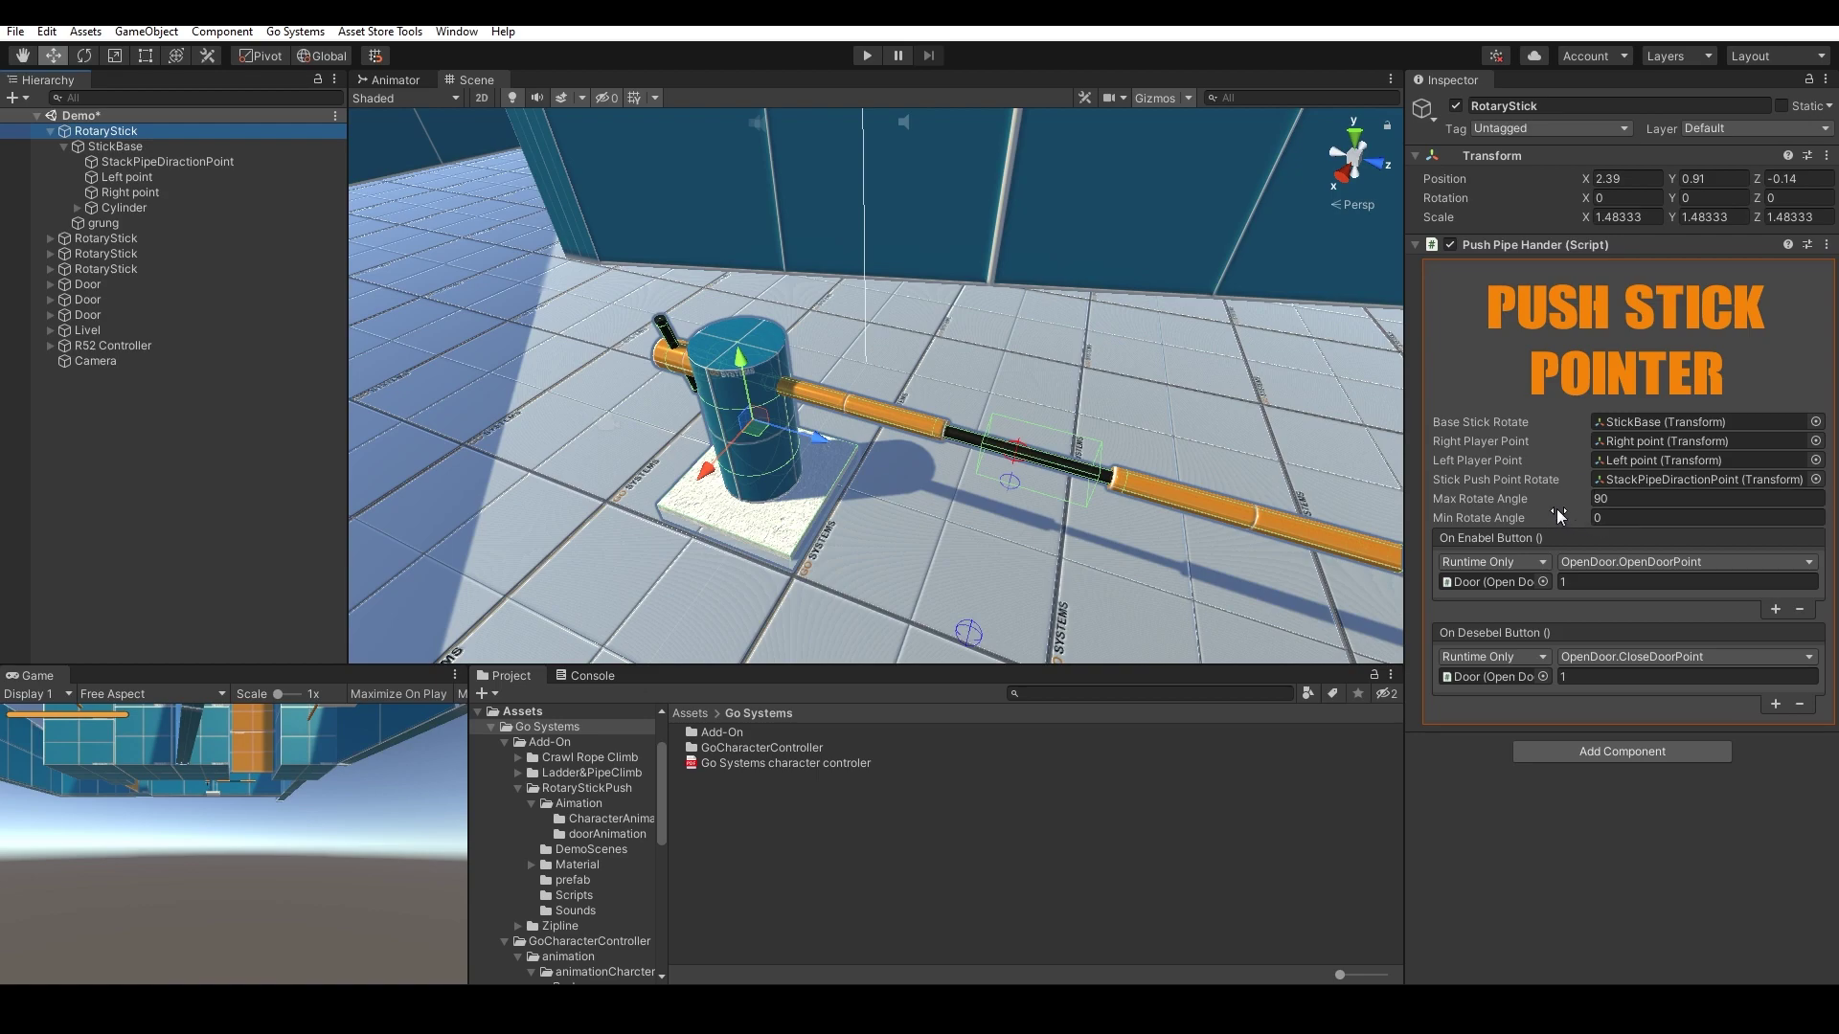
# - Review the RotaryStick's Max Rotate Angle setting and inspect the orange door near the stick
pyautogui.click(1614, 497)
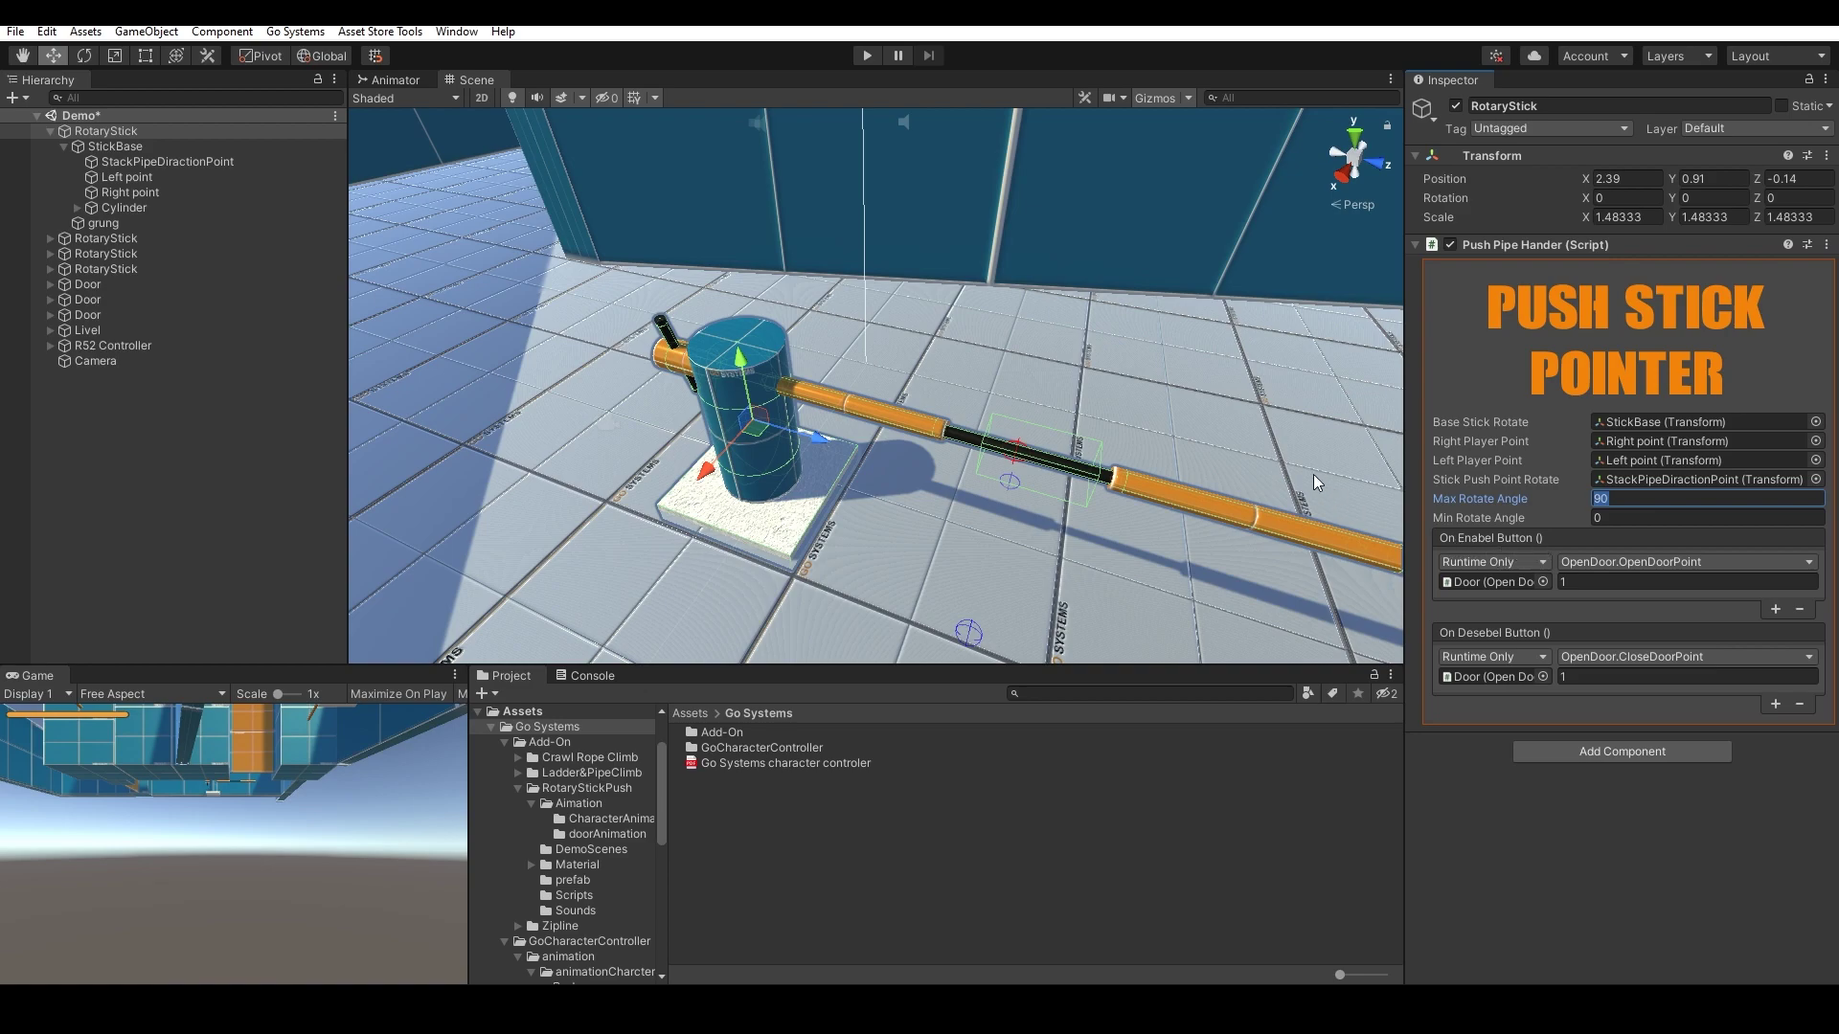
pyautogui.moveTo(1211, 416); pyautogui.dragTo(1469, 317, button='right')
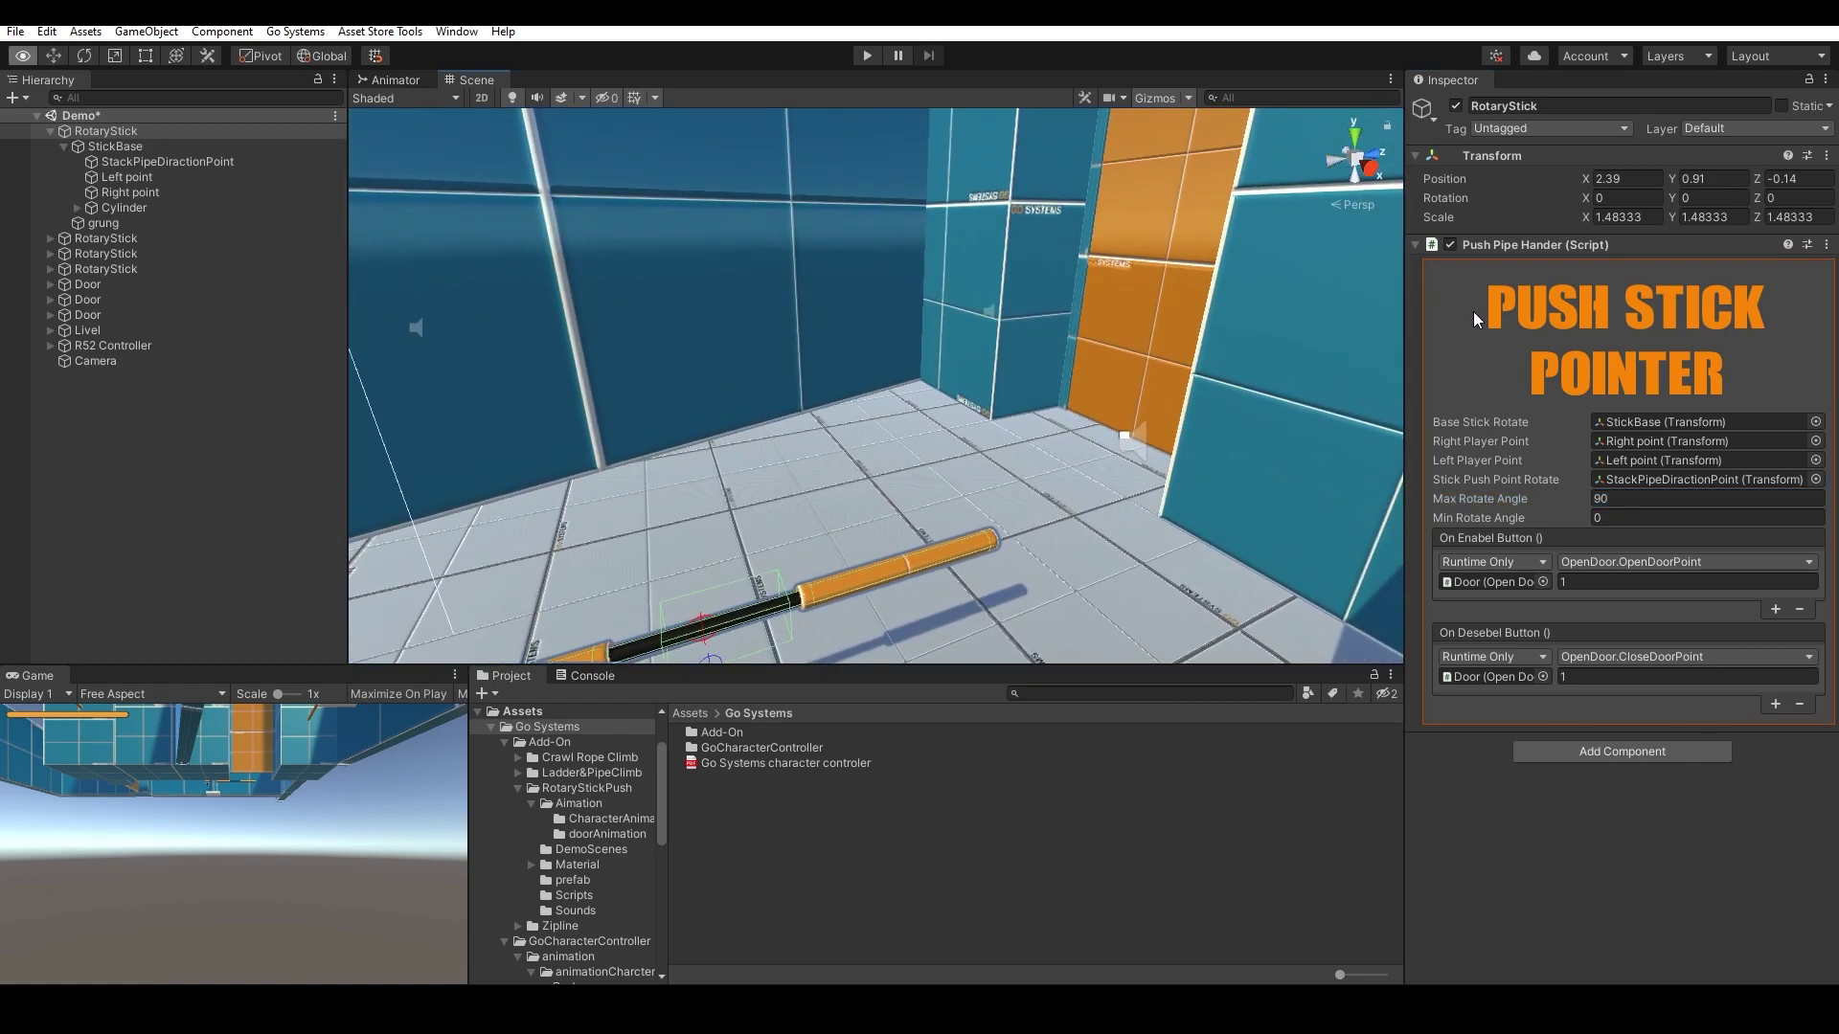
pyautogui.click(1170, 240)
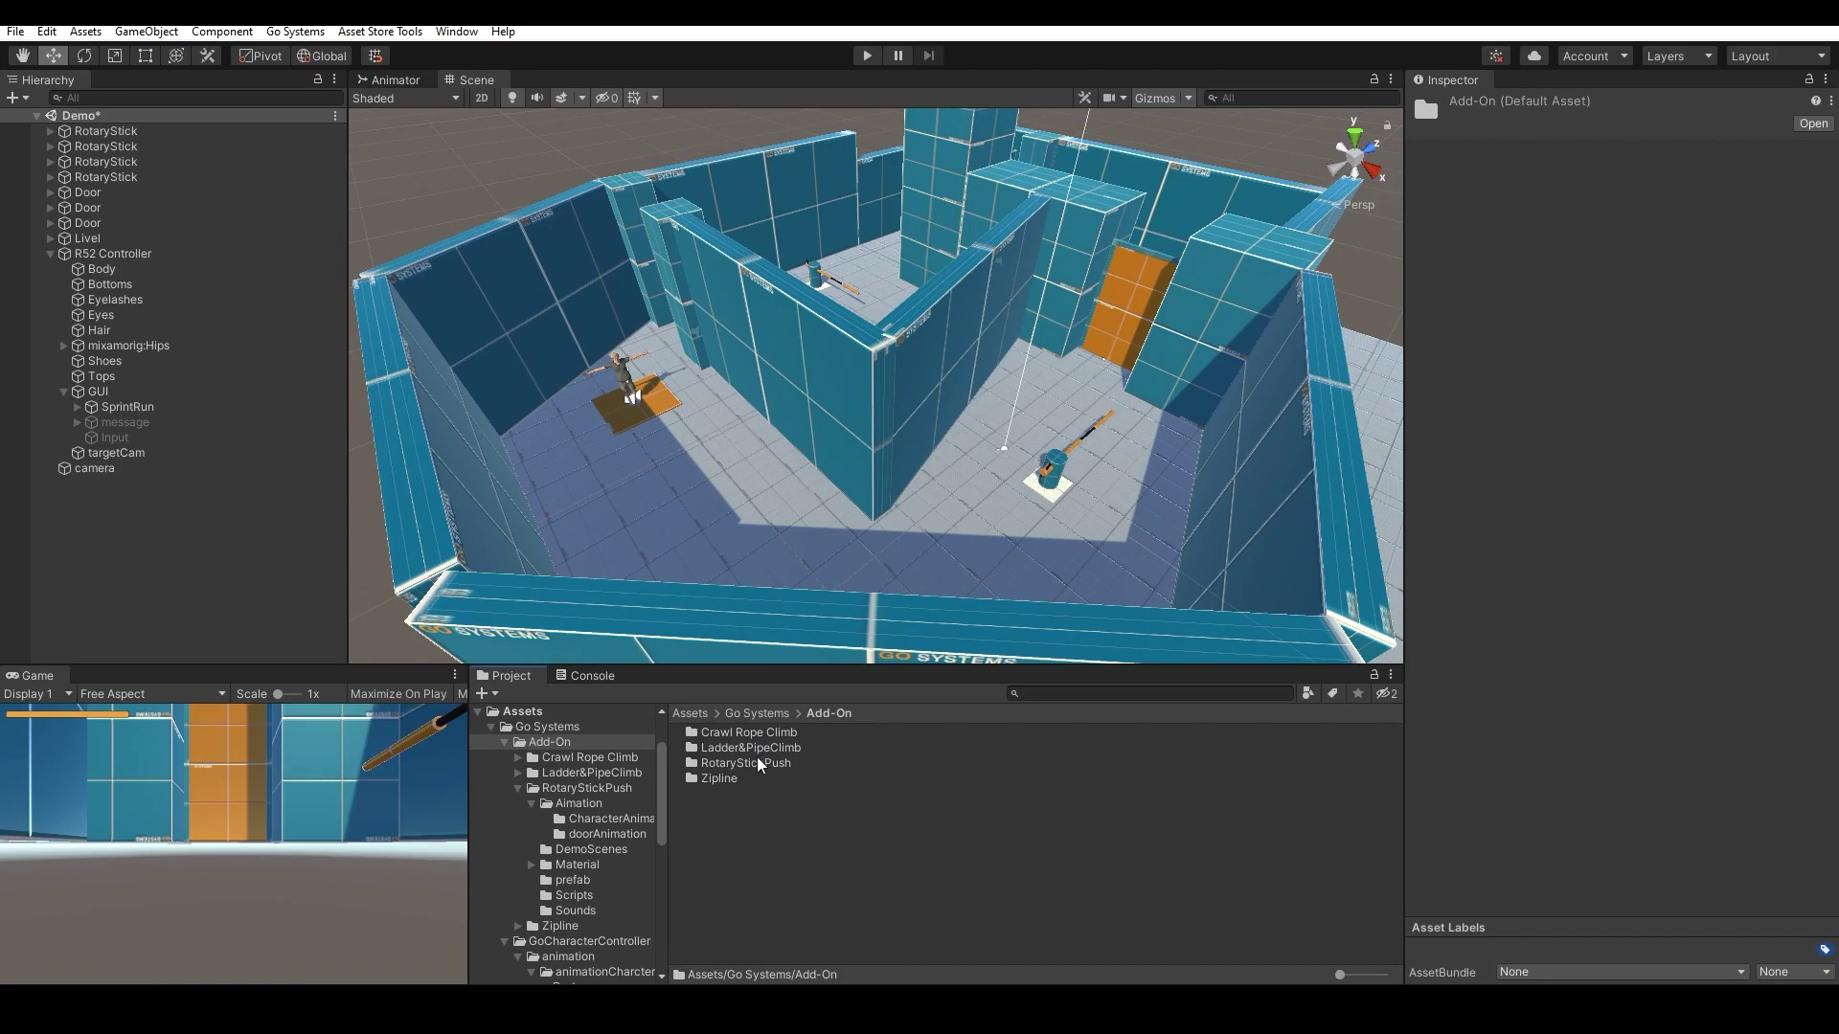
# - Open the Go-systems animatorRotaryStick controller from the RotaryStickPush add-on's CharacterAnimation folder
pyautogui.doubleClick(757, 763)
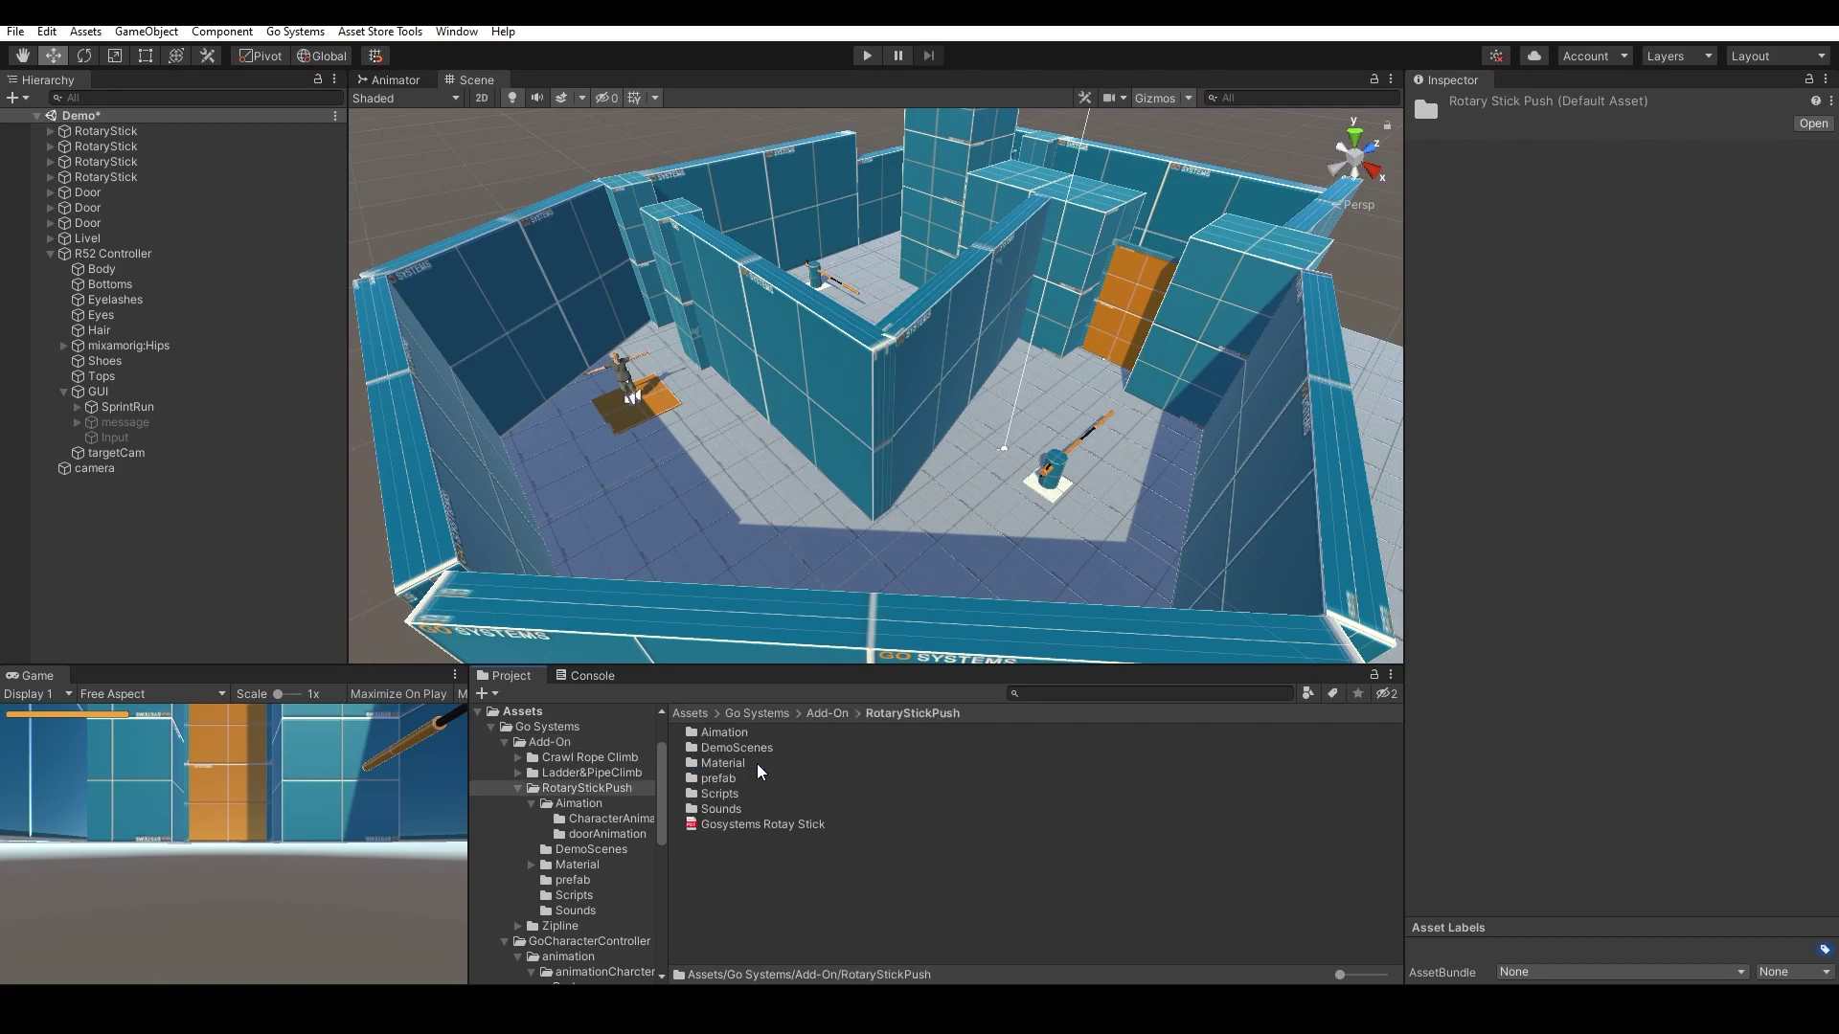
pyautogui.doubleClick(755, 734)
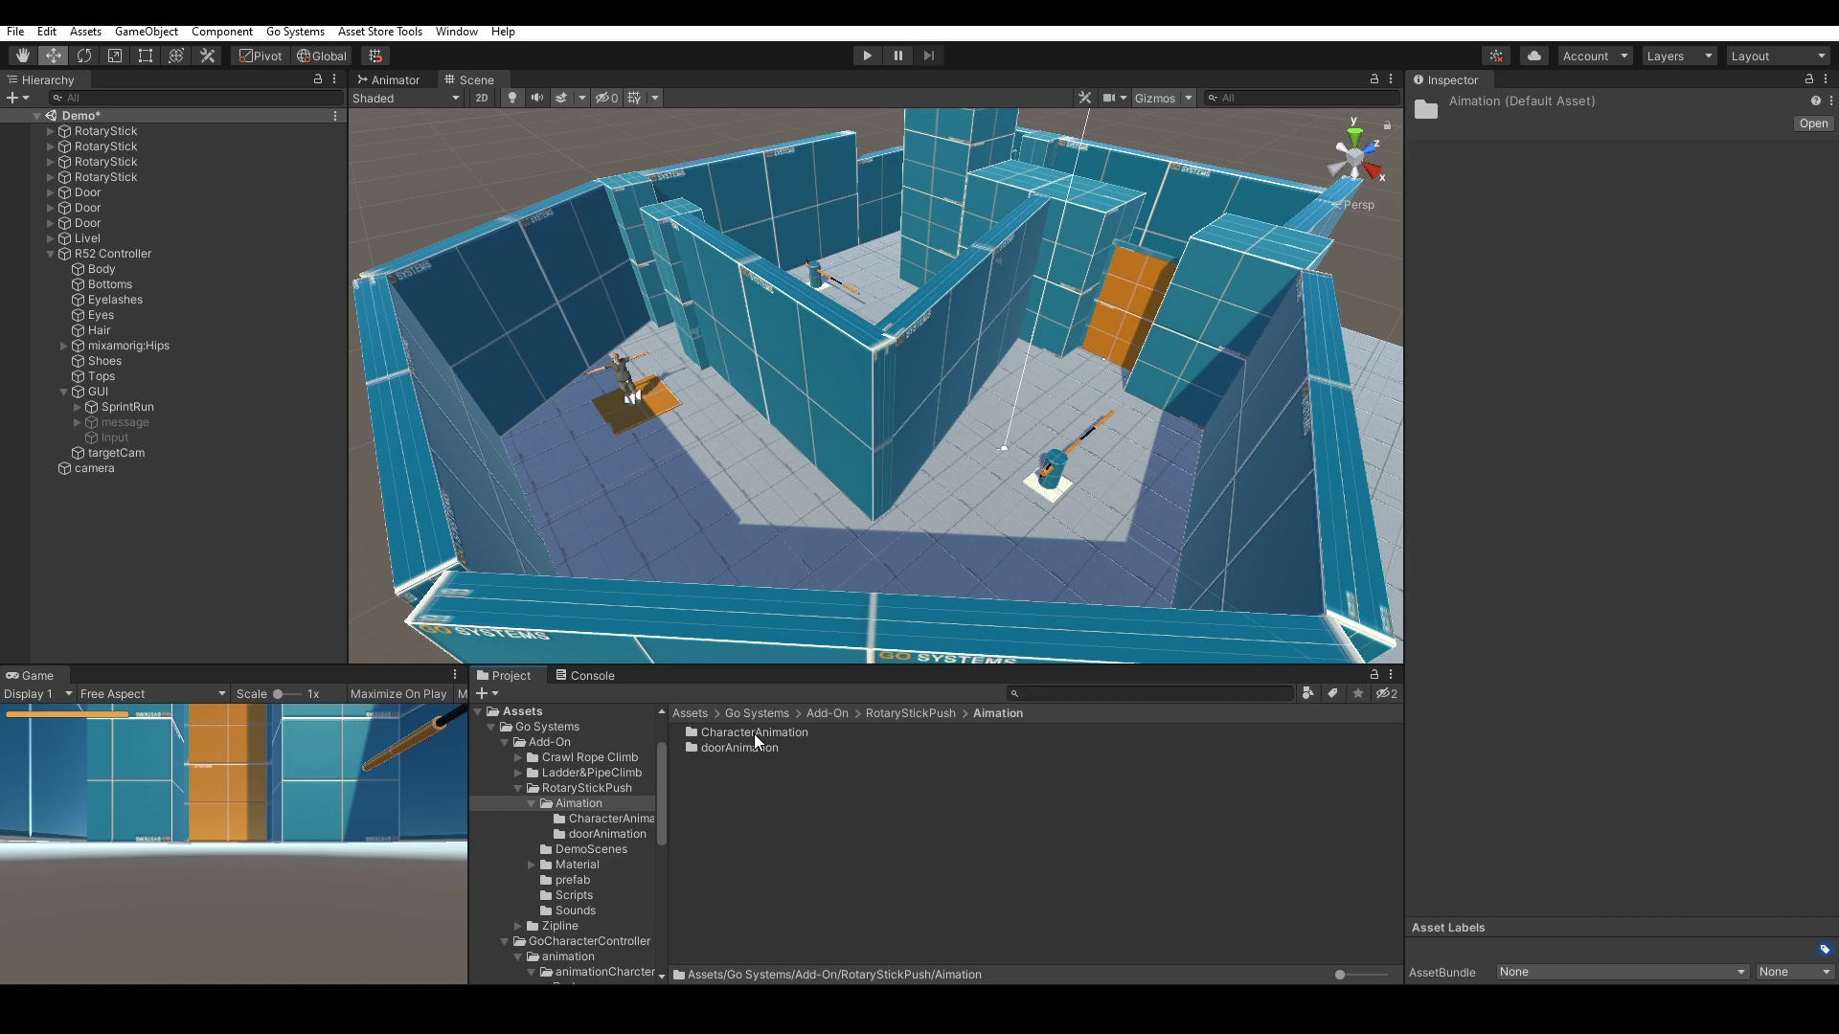
pyautogui.doubleClick(754, 733)
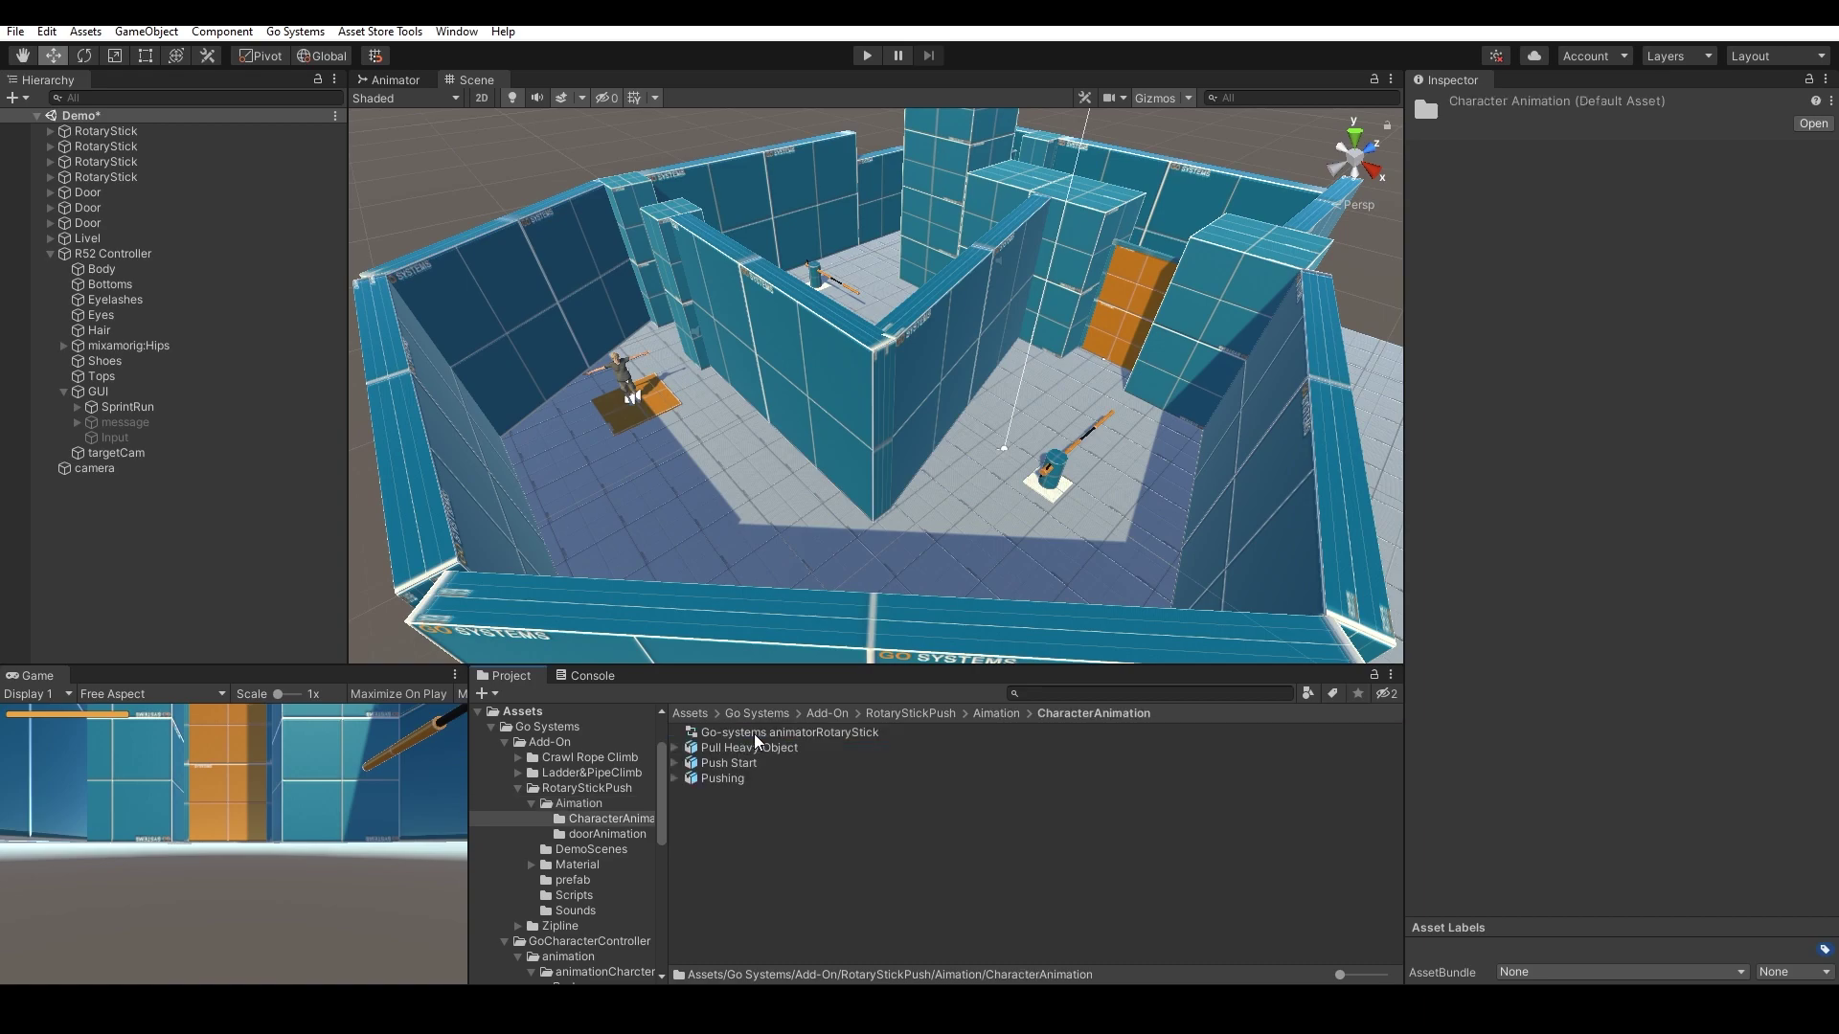
pyautogui.doubleClick(755, 734)
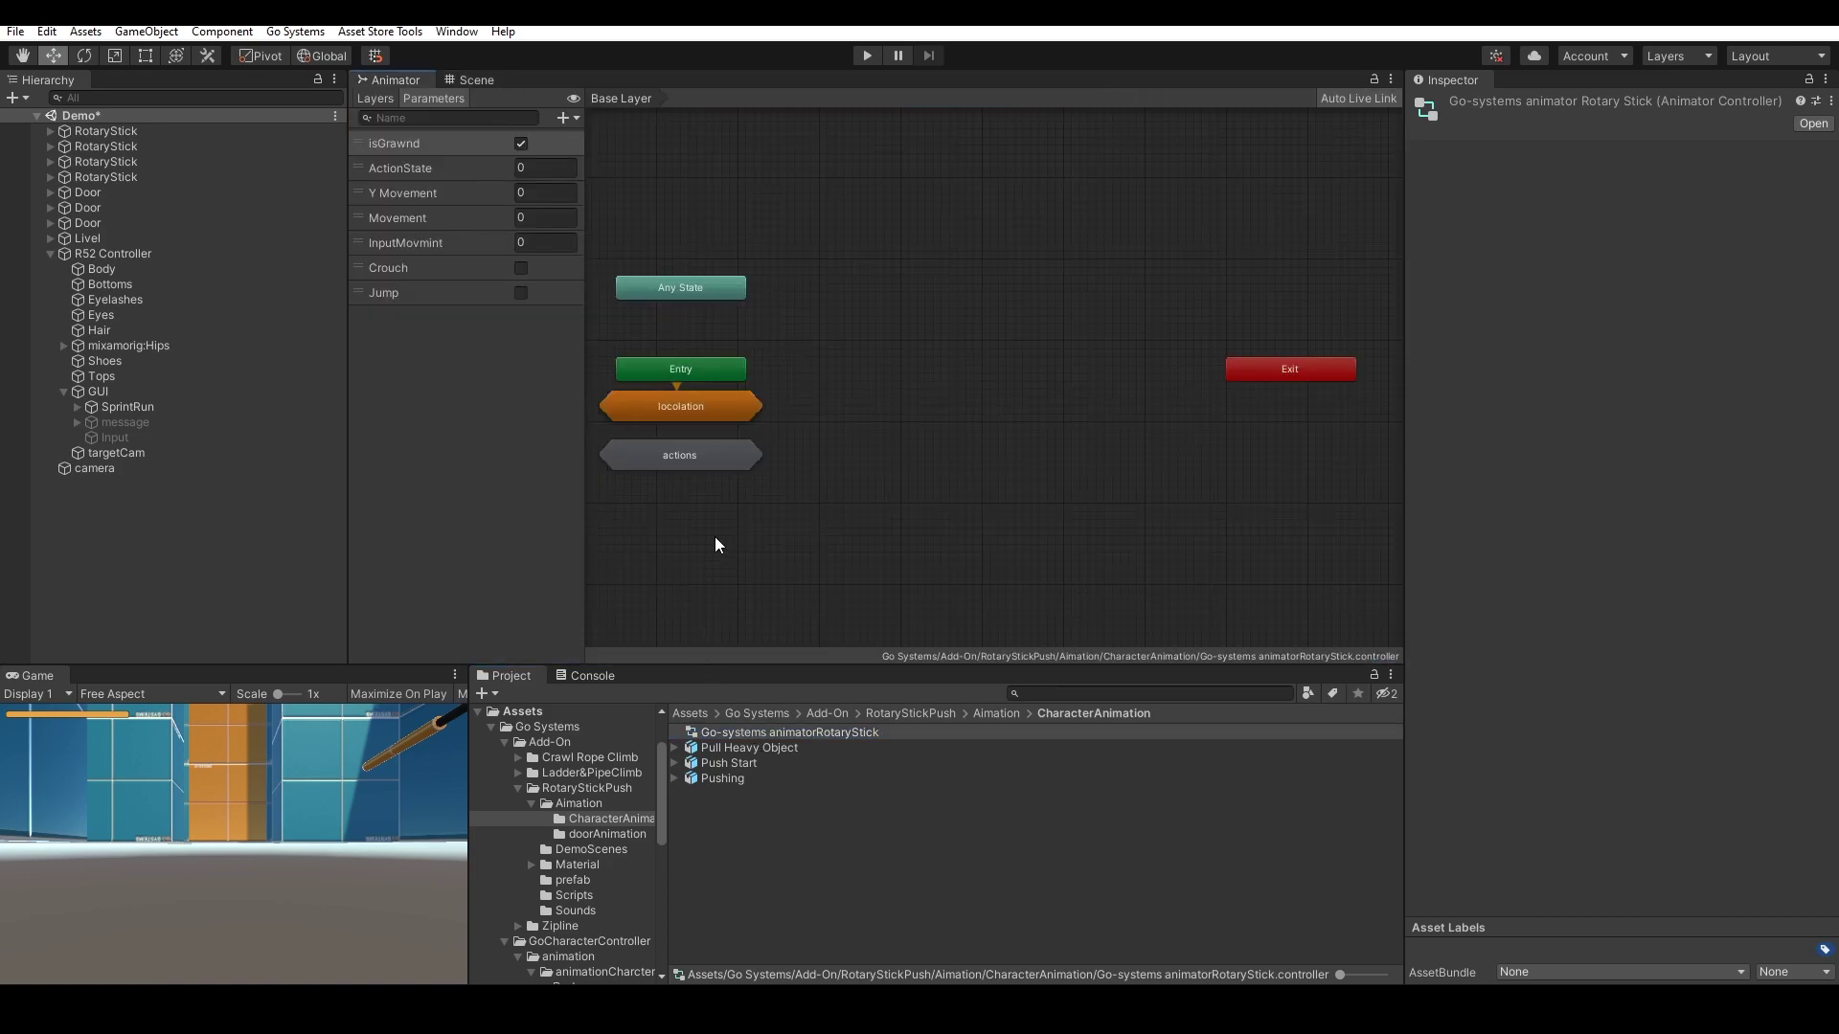
# - Copy the PushAndPull sub-state machine from the actions state machine of the rotary stick animator
pyautogui.click(709, 470)
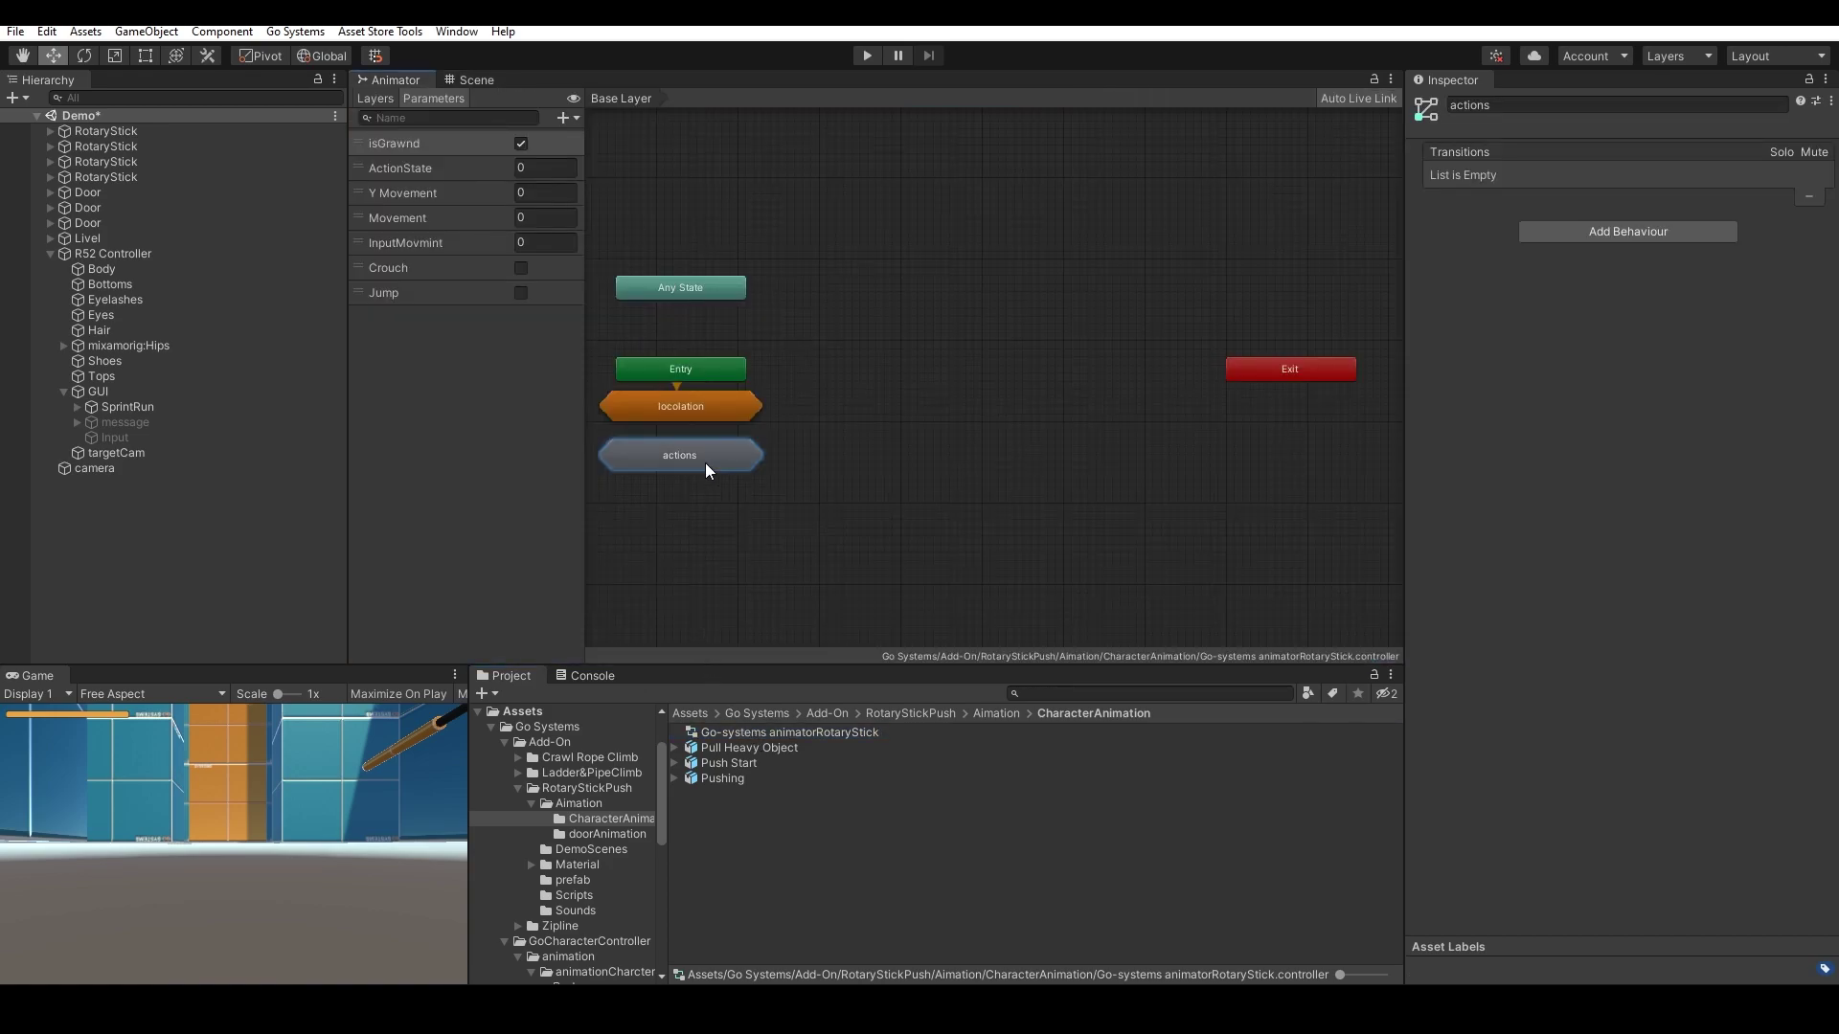
pyautogui.doubleClick(705, 462)
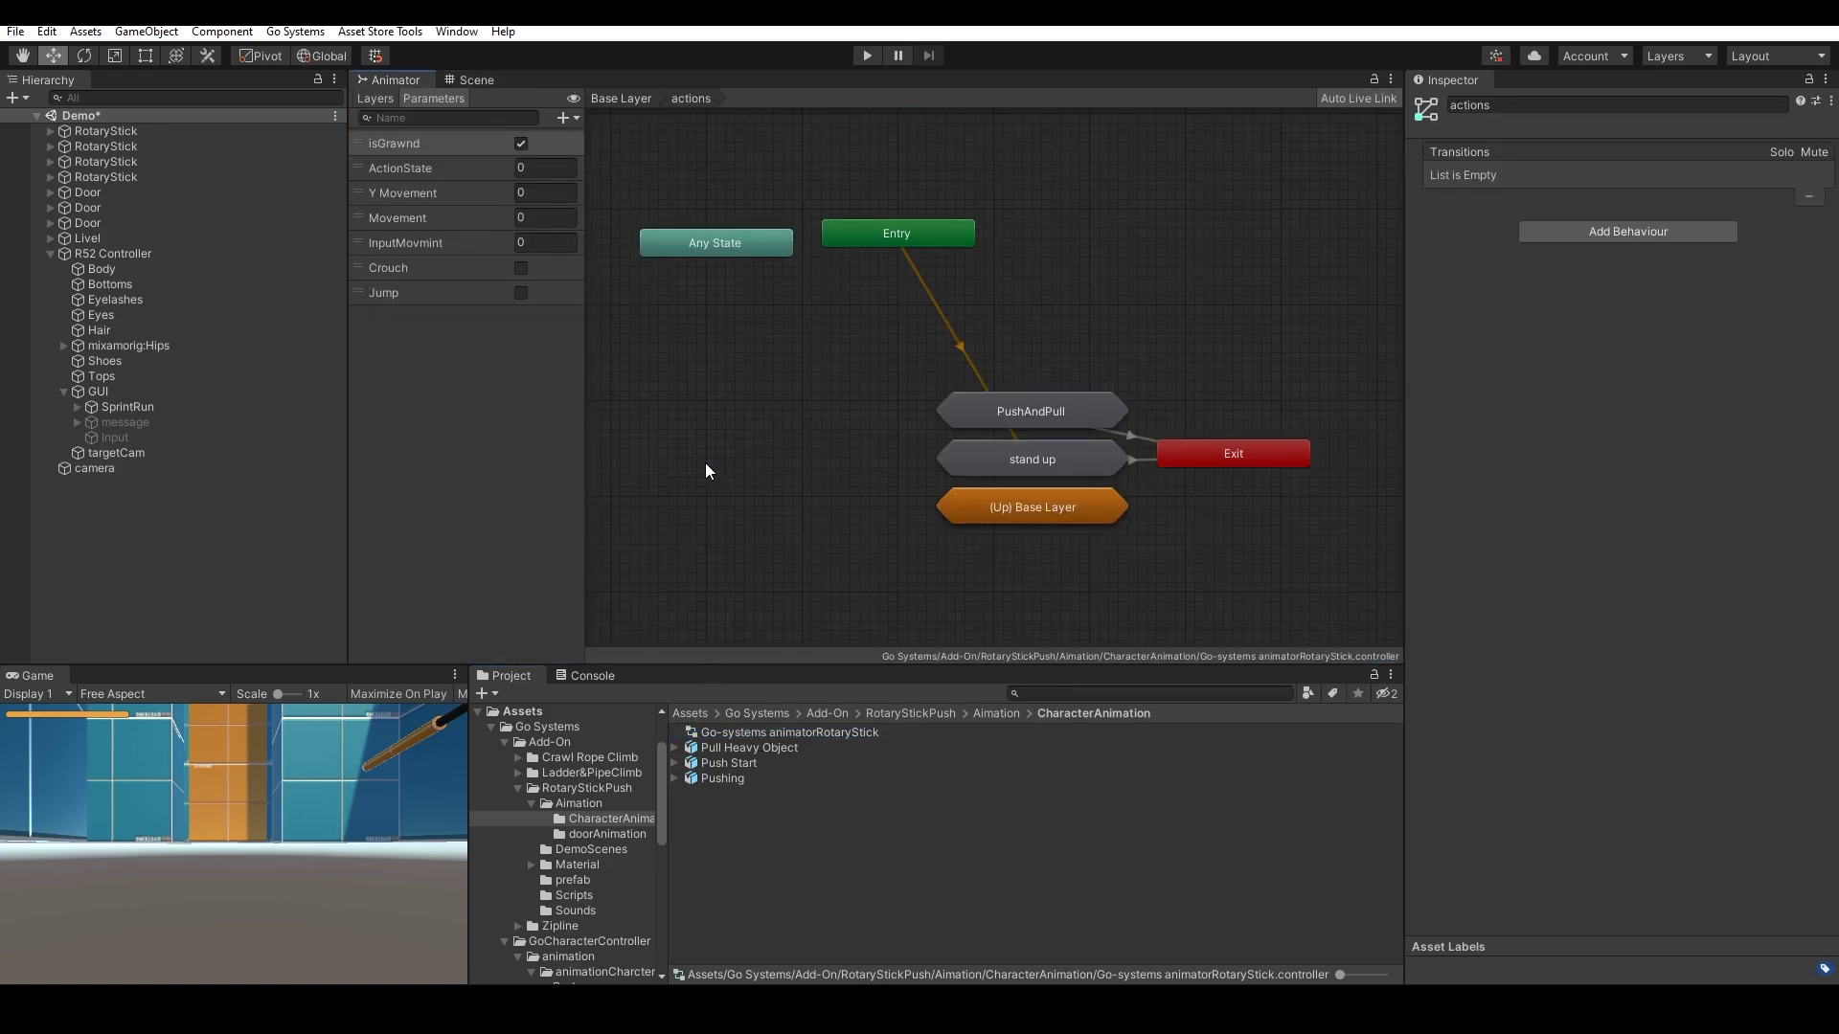
pyautogui.click(1054, 406)
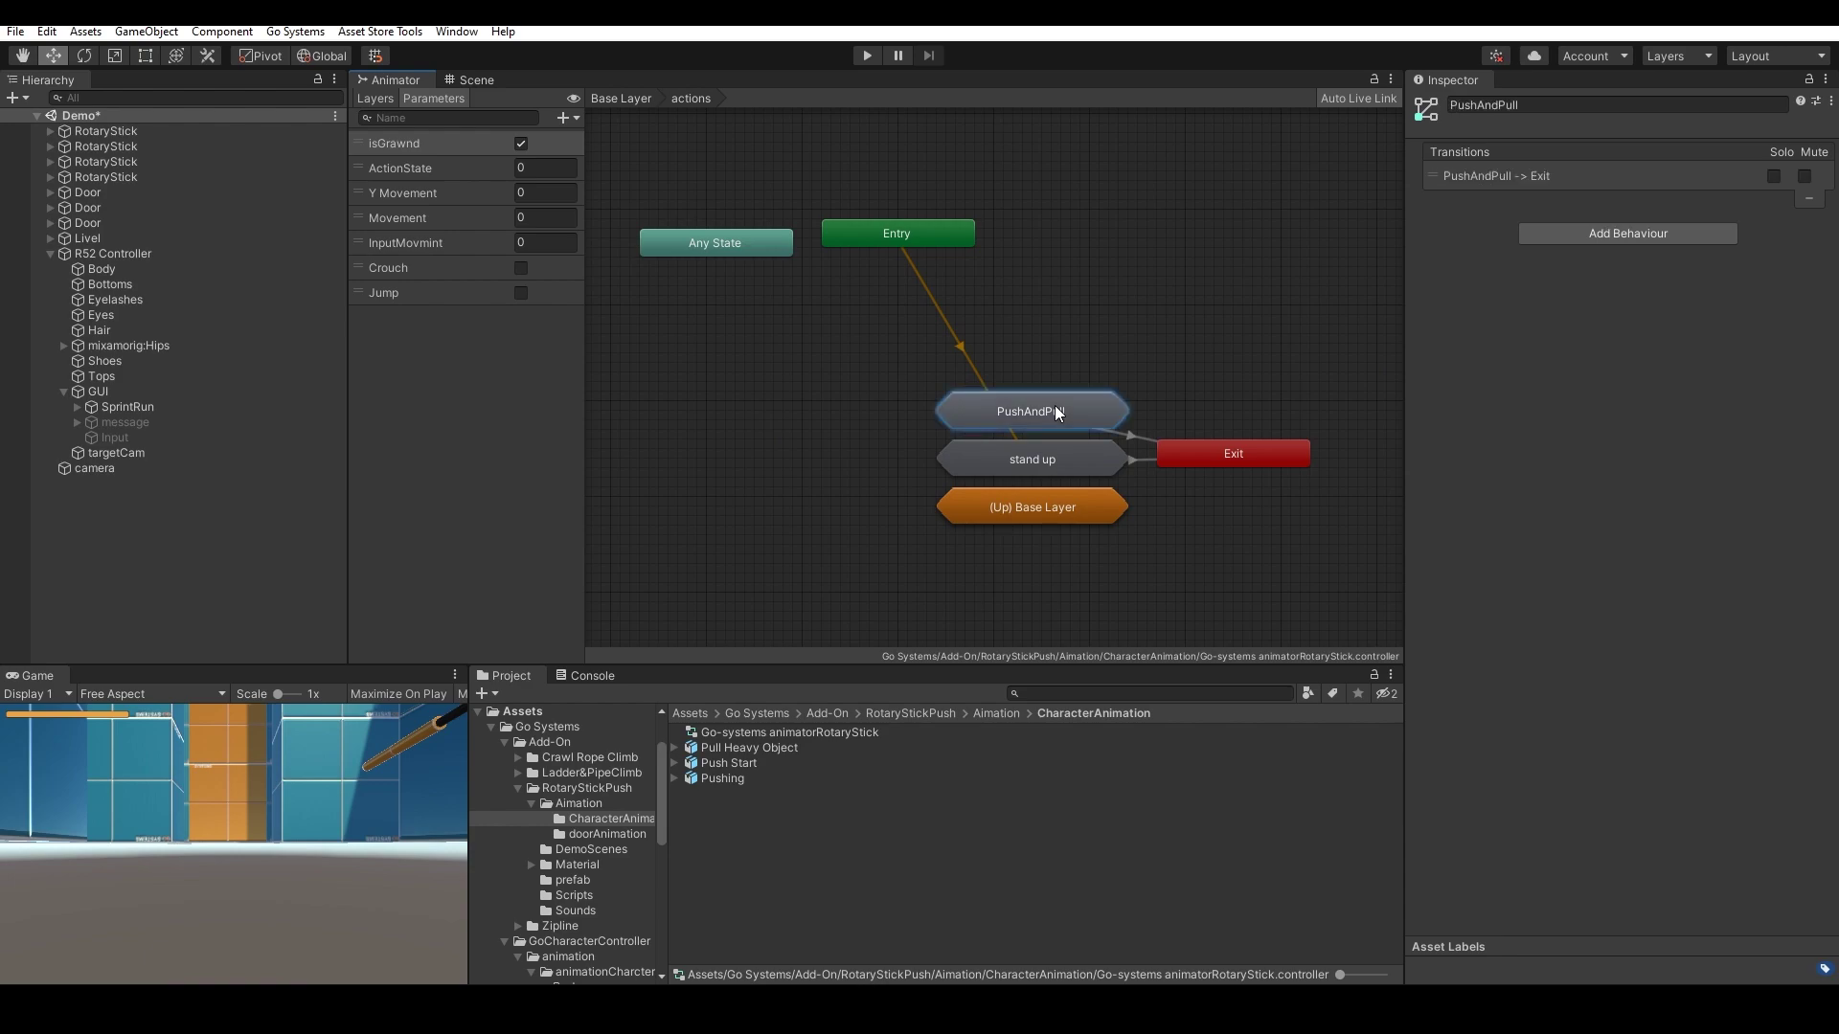
pyautogui.rightClick(1065, 412)
pyautogui.click(1101, 441)
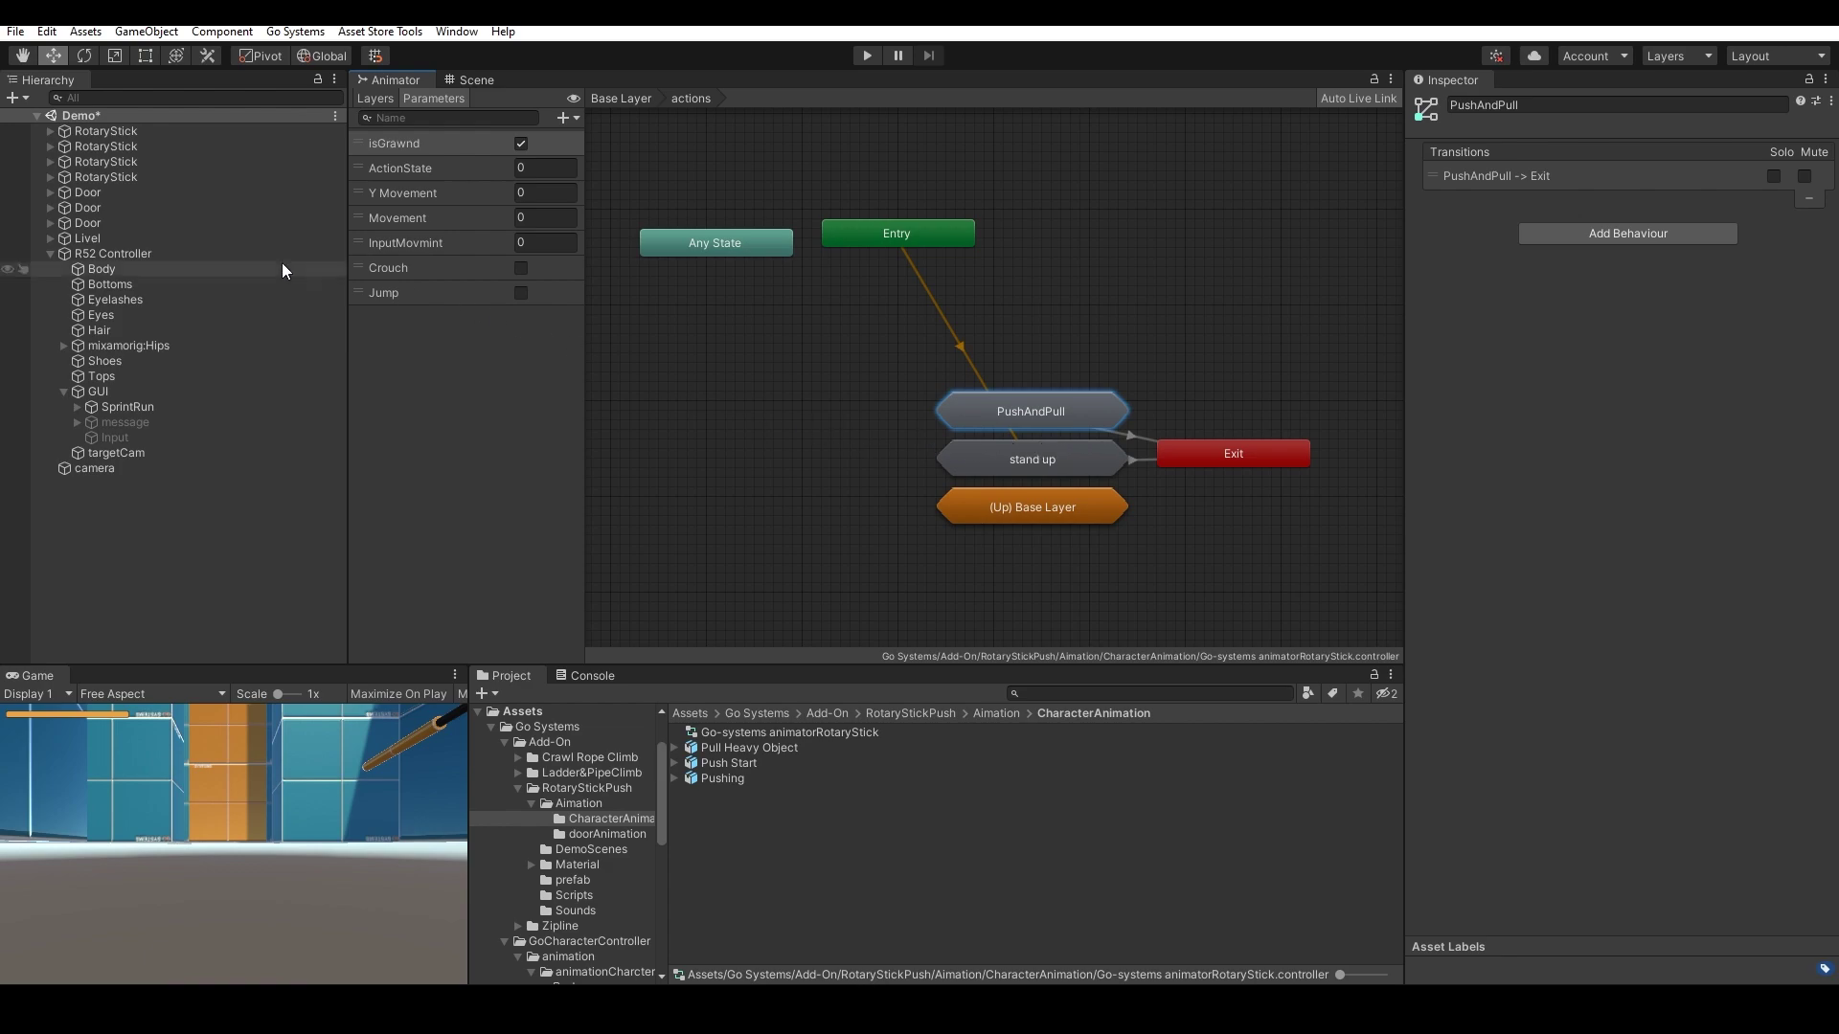
# - Paste PushAndPull into the actions state machine of R52 Controller's Go-systems animator and place it above stand up
pyautogui.click(136, 253)
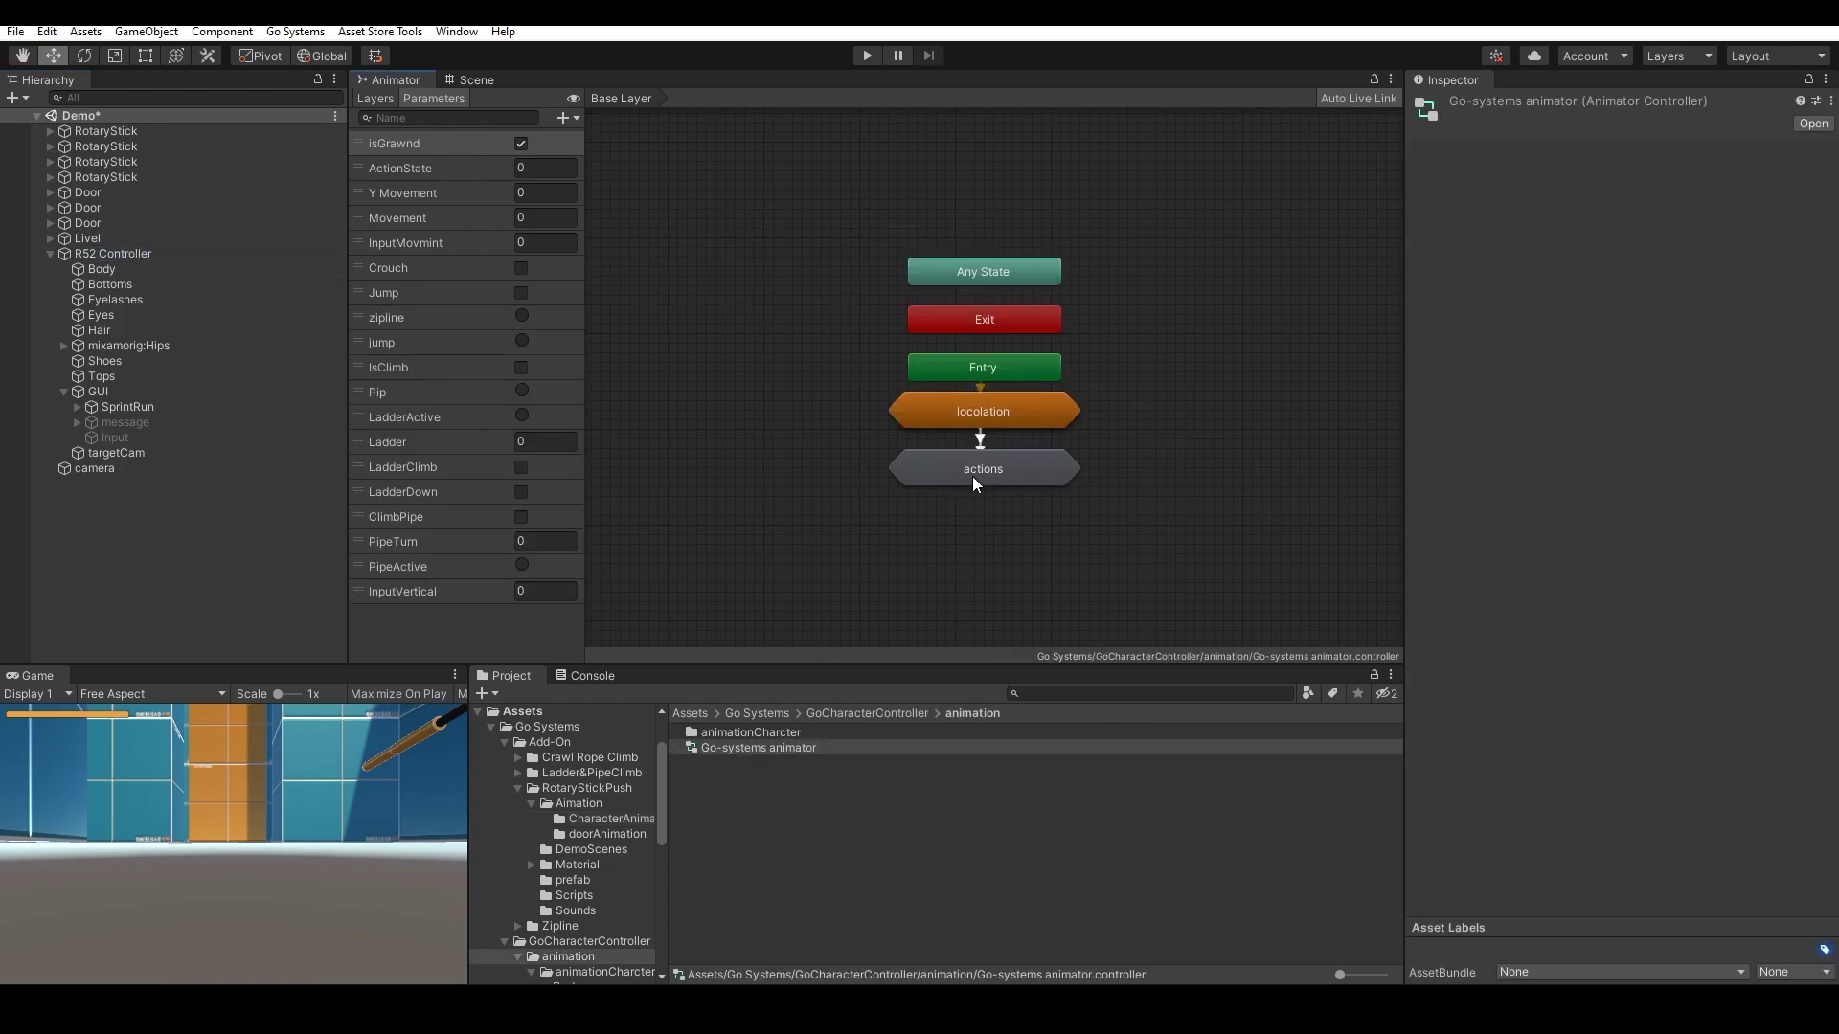
pyautogui.click(993, 467)
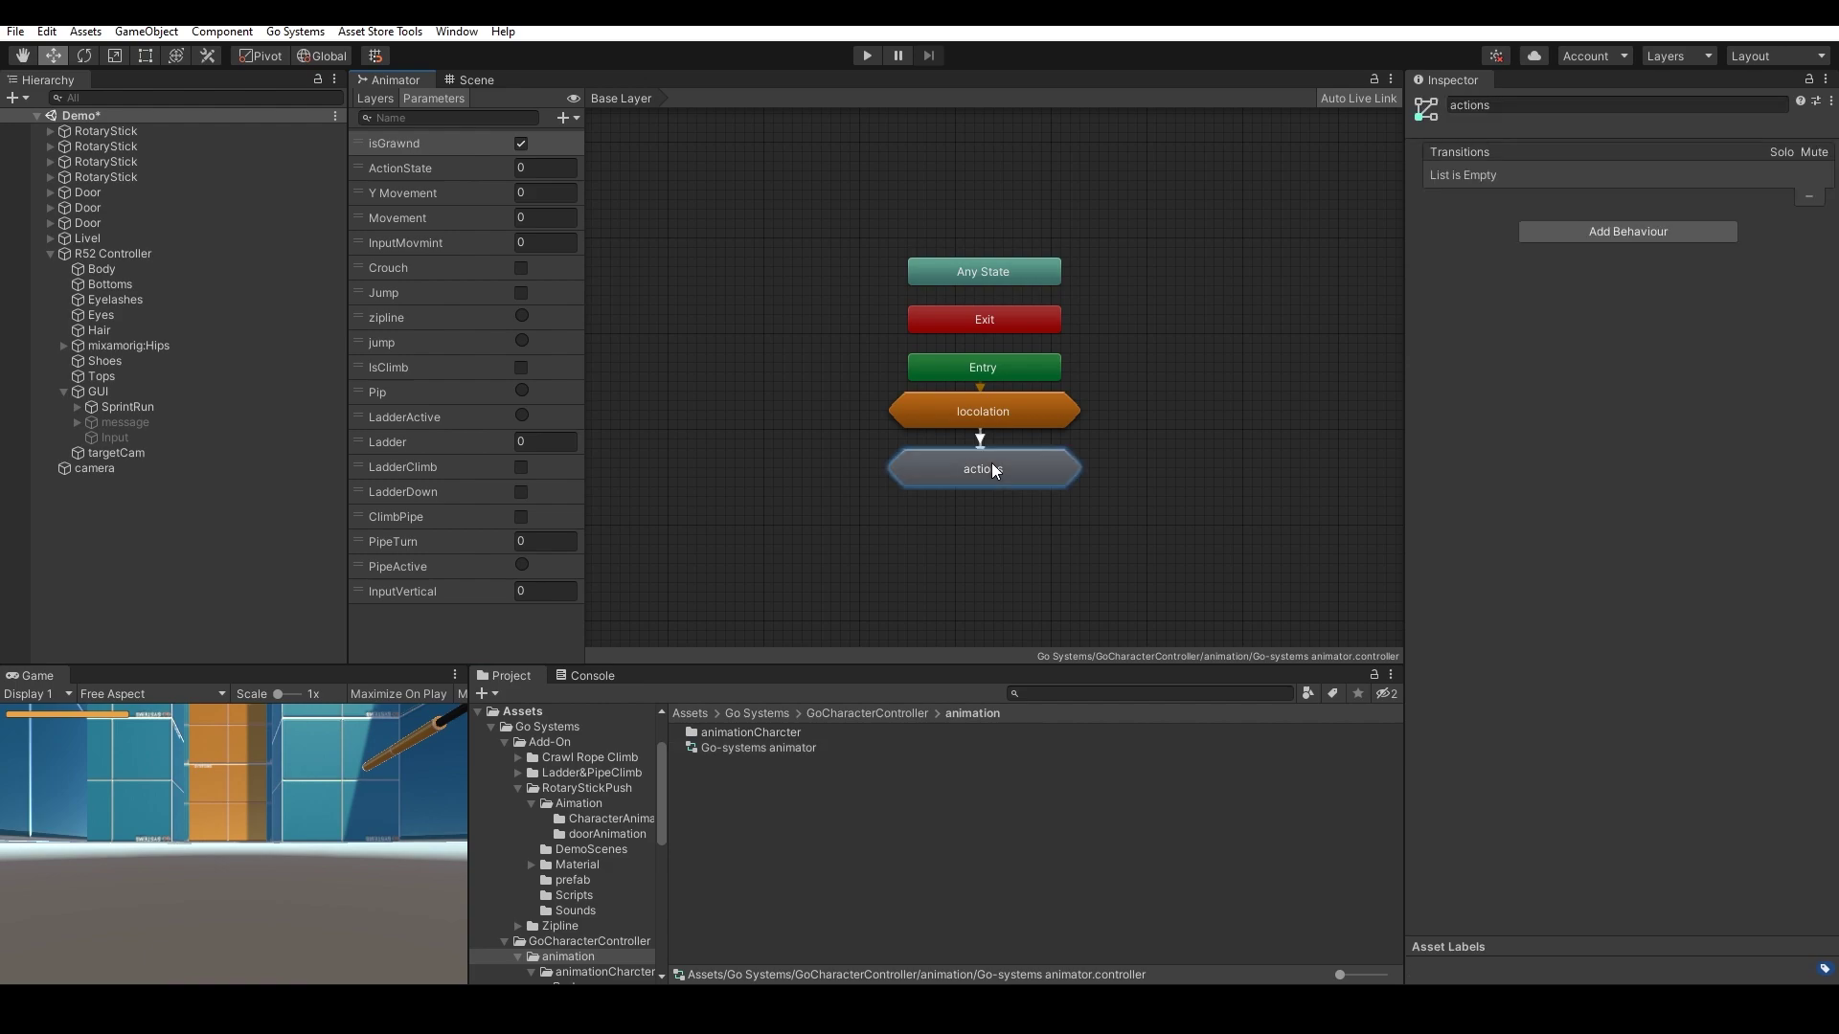
pyautogui.doubleClick(991, 467)
pyautogui.rightClick(1051, 282)
pyautogui.click(1080, 322)
pyautogui.moveTo(1151, 296); pyautogui.dragTo(1042, 329)
# - Make a transition from the pasted PushAndPull state machine to Exit
pyautogui.rightClick(1038, 322)
pyautogui.click(1087, 332)
pyautogui.click(1250, 412)
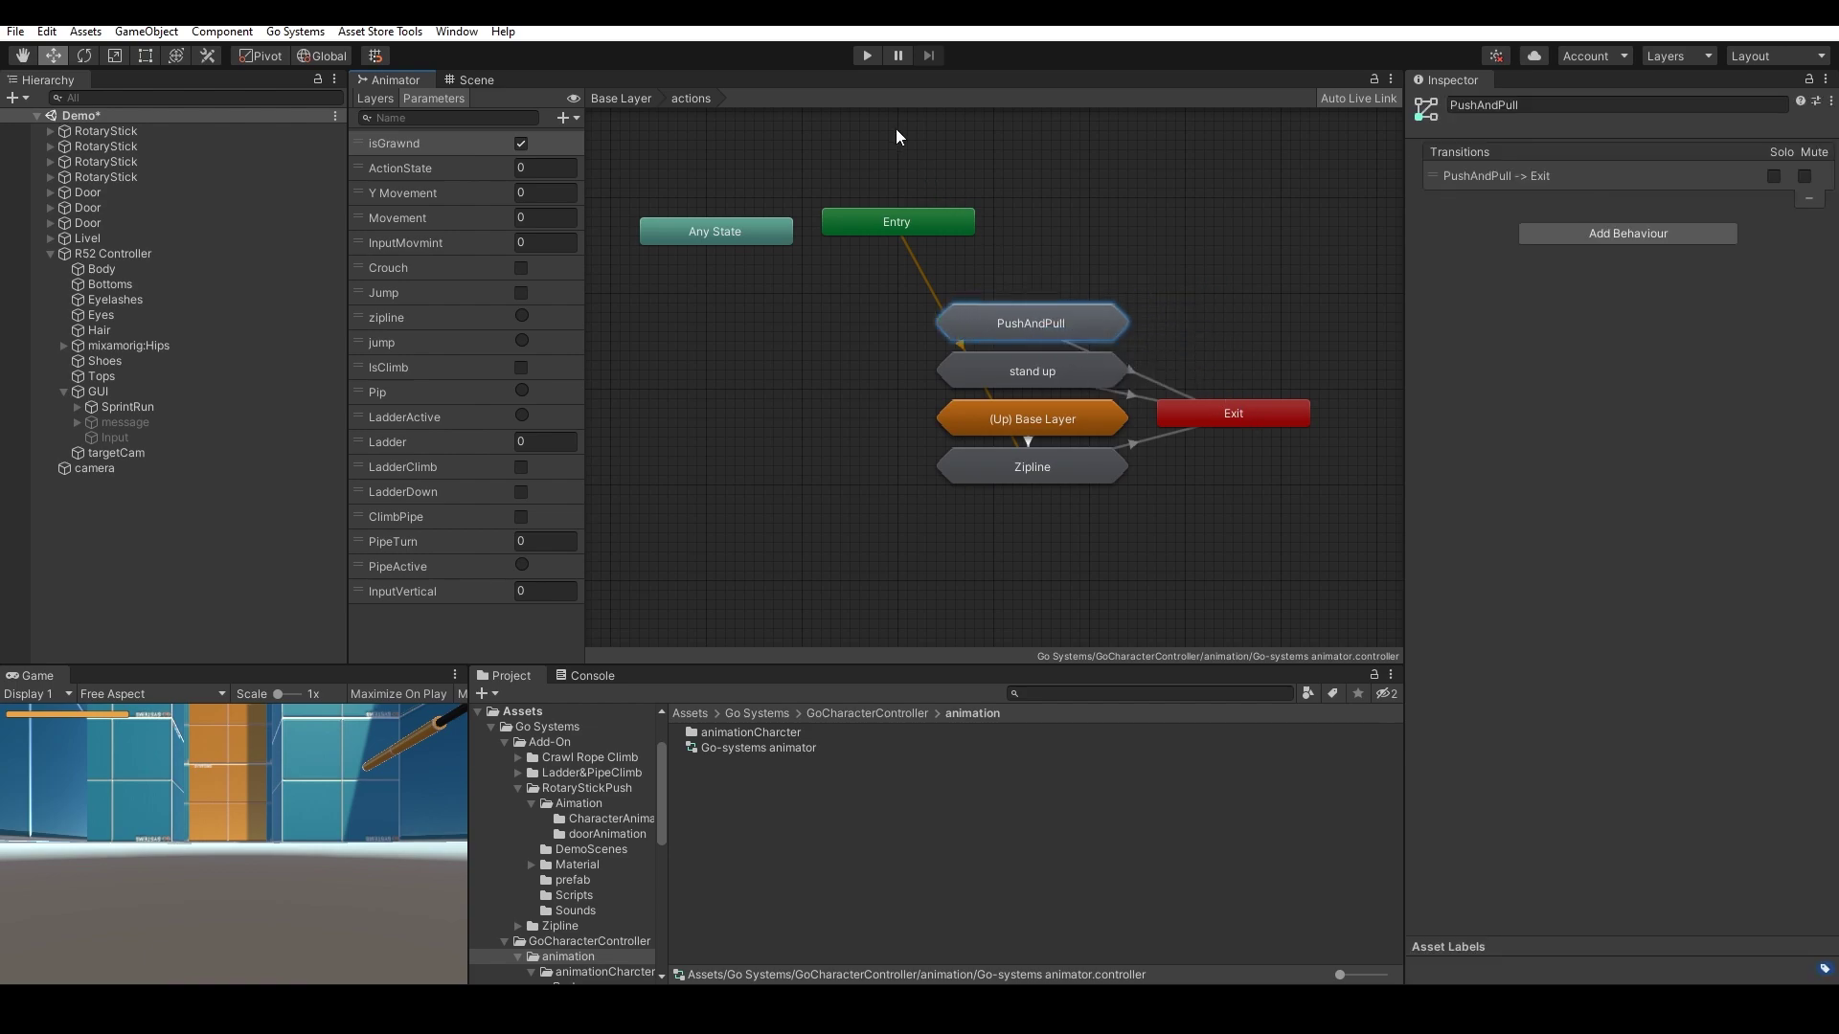
# - Play-test the scene by running the character to a rotary stick and grabbing it
pyautogui.click(876, 61)
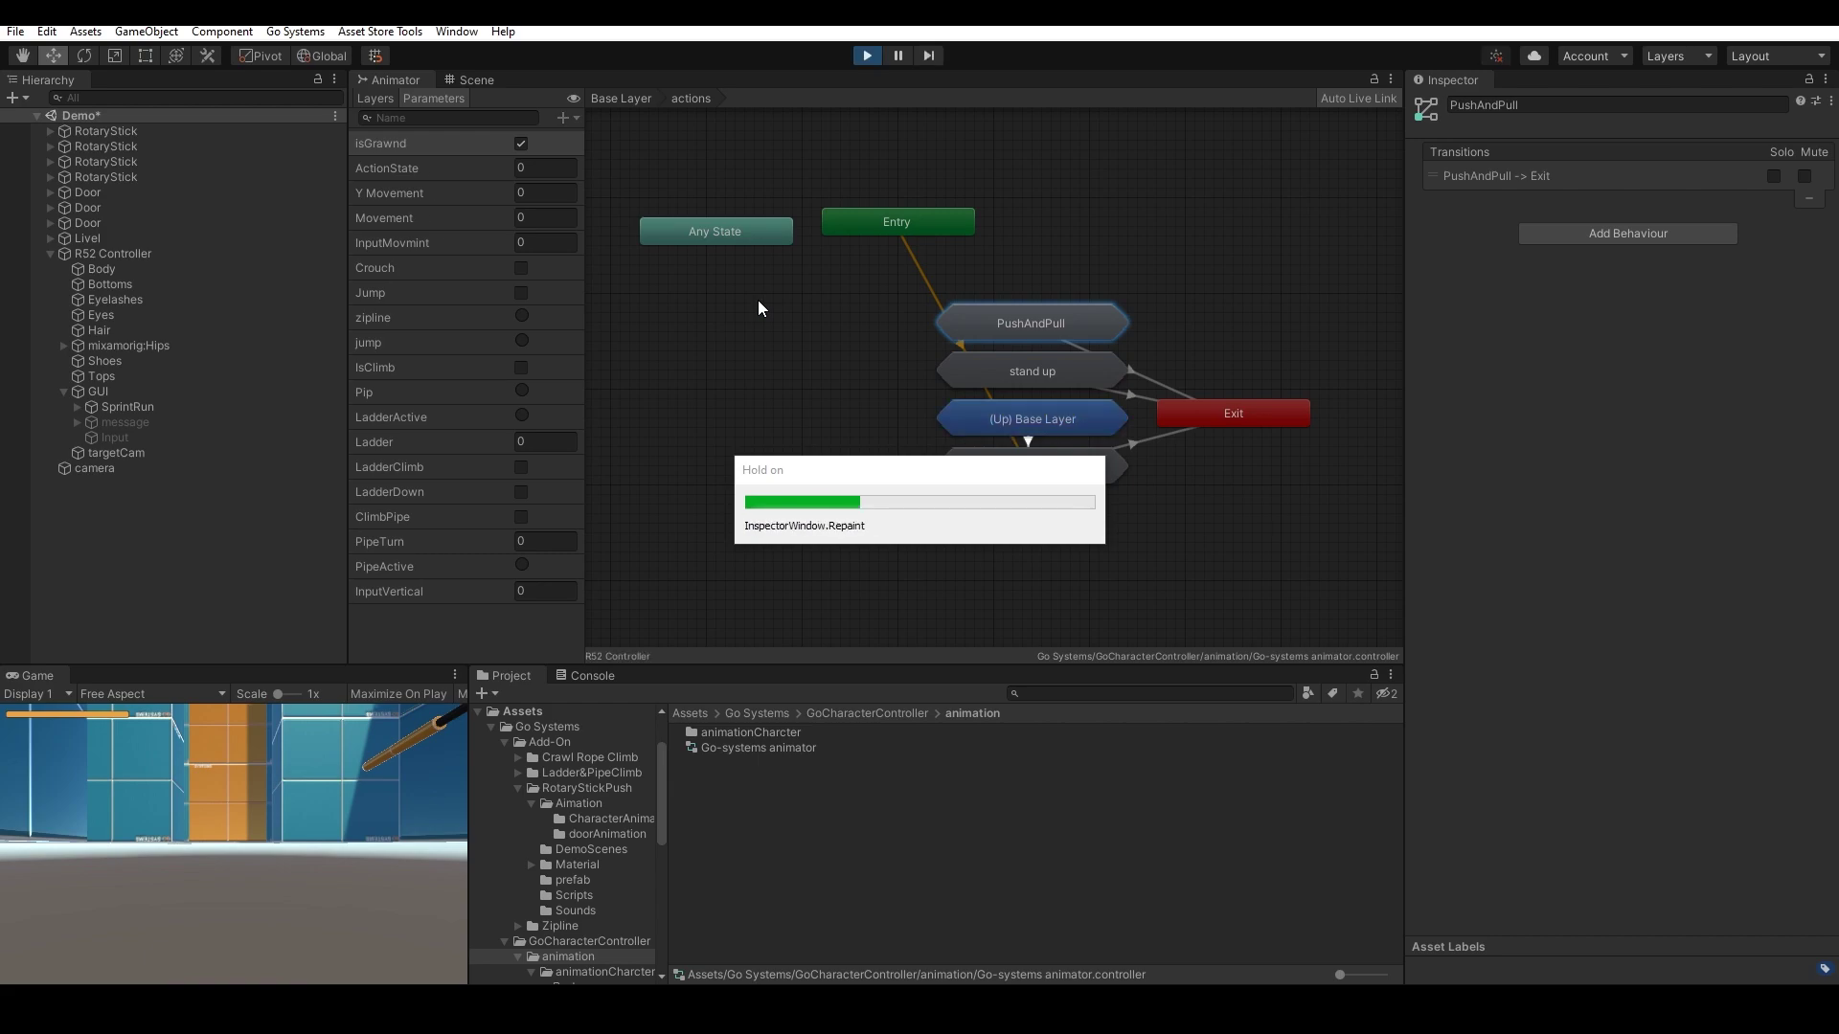
pyautogui.press('w')
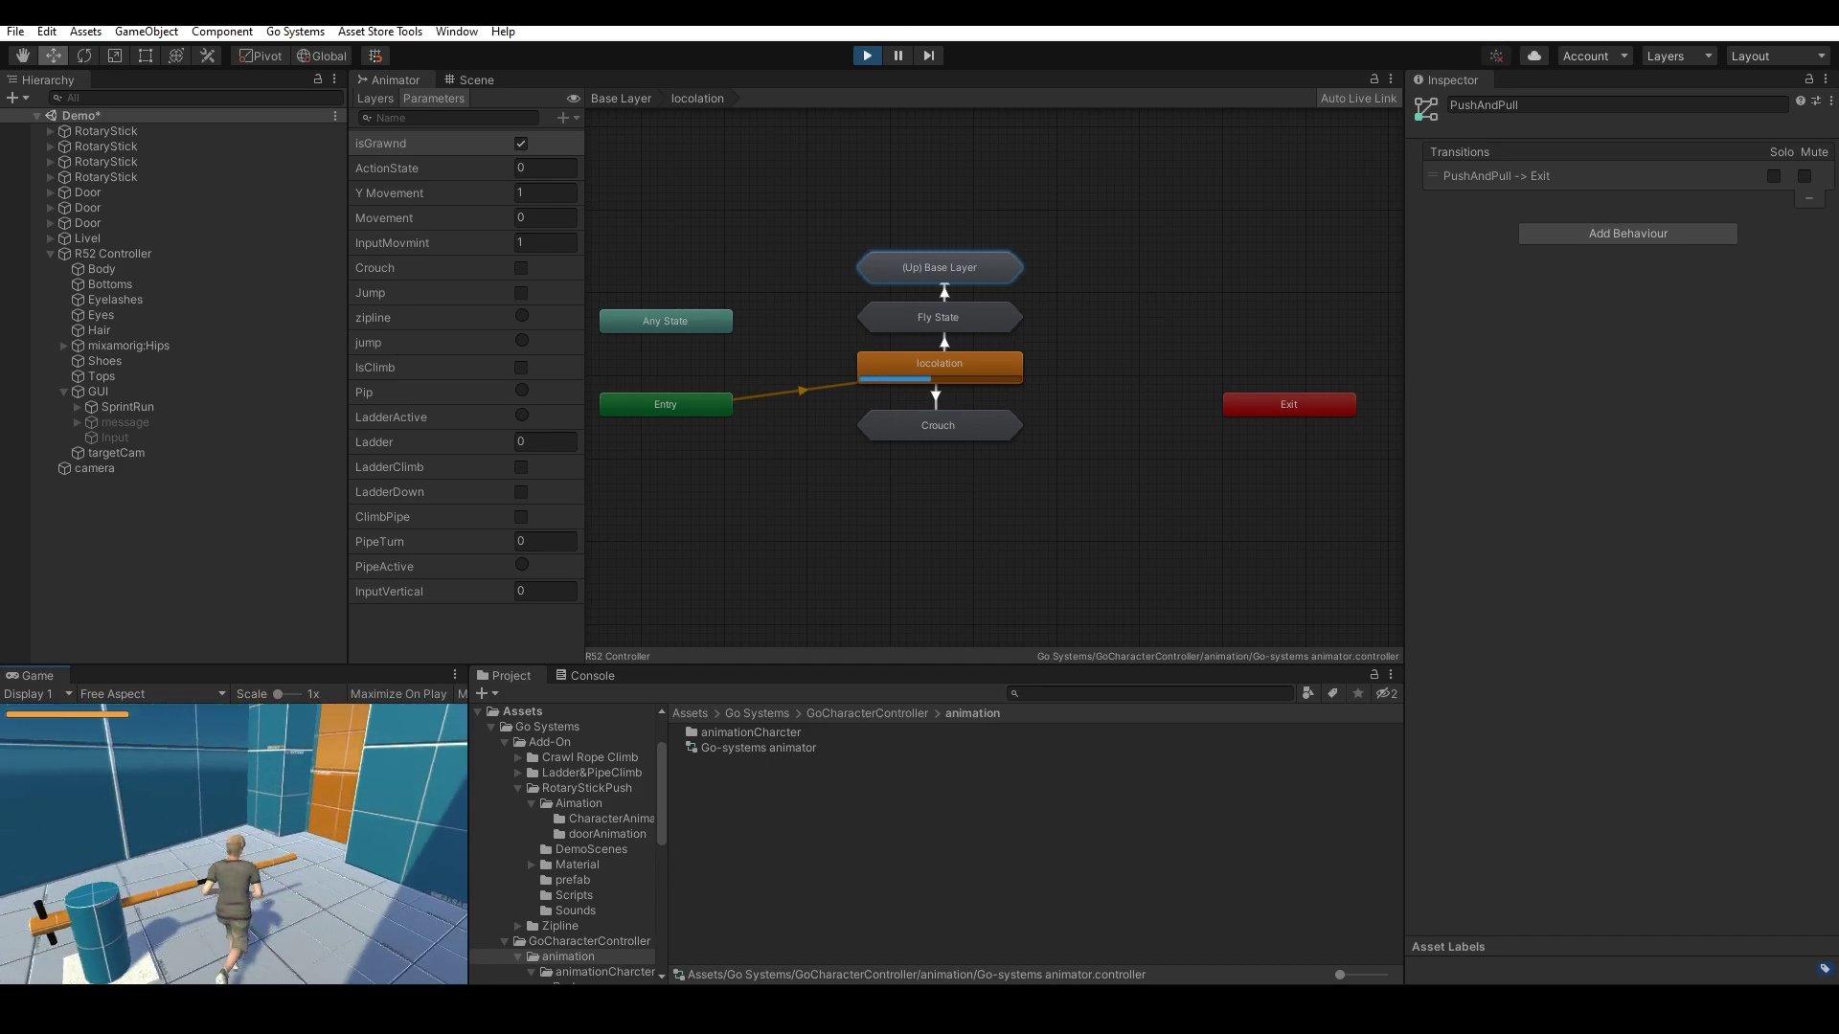
pyautogui.press('e')
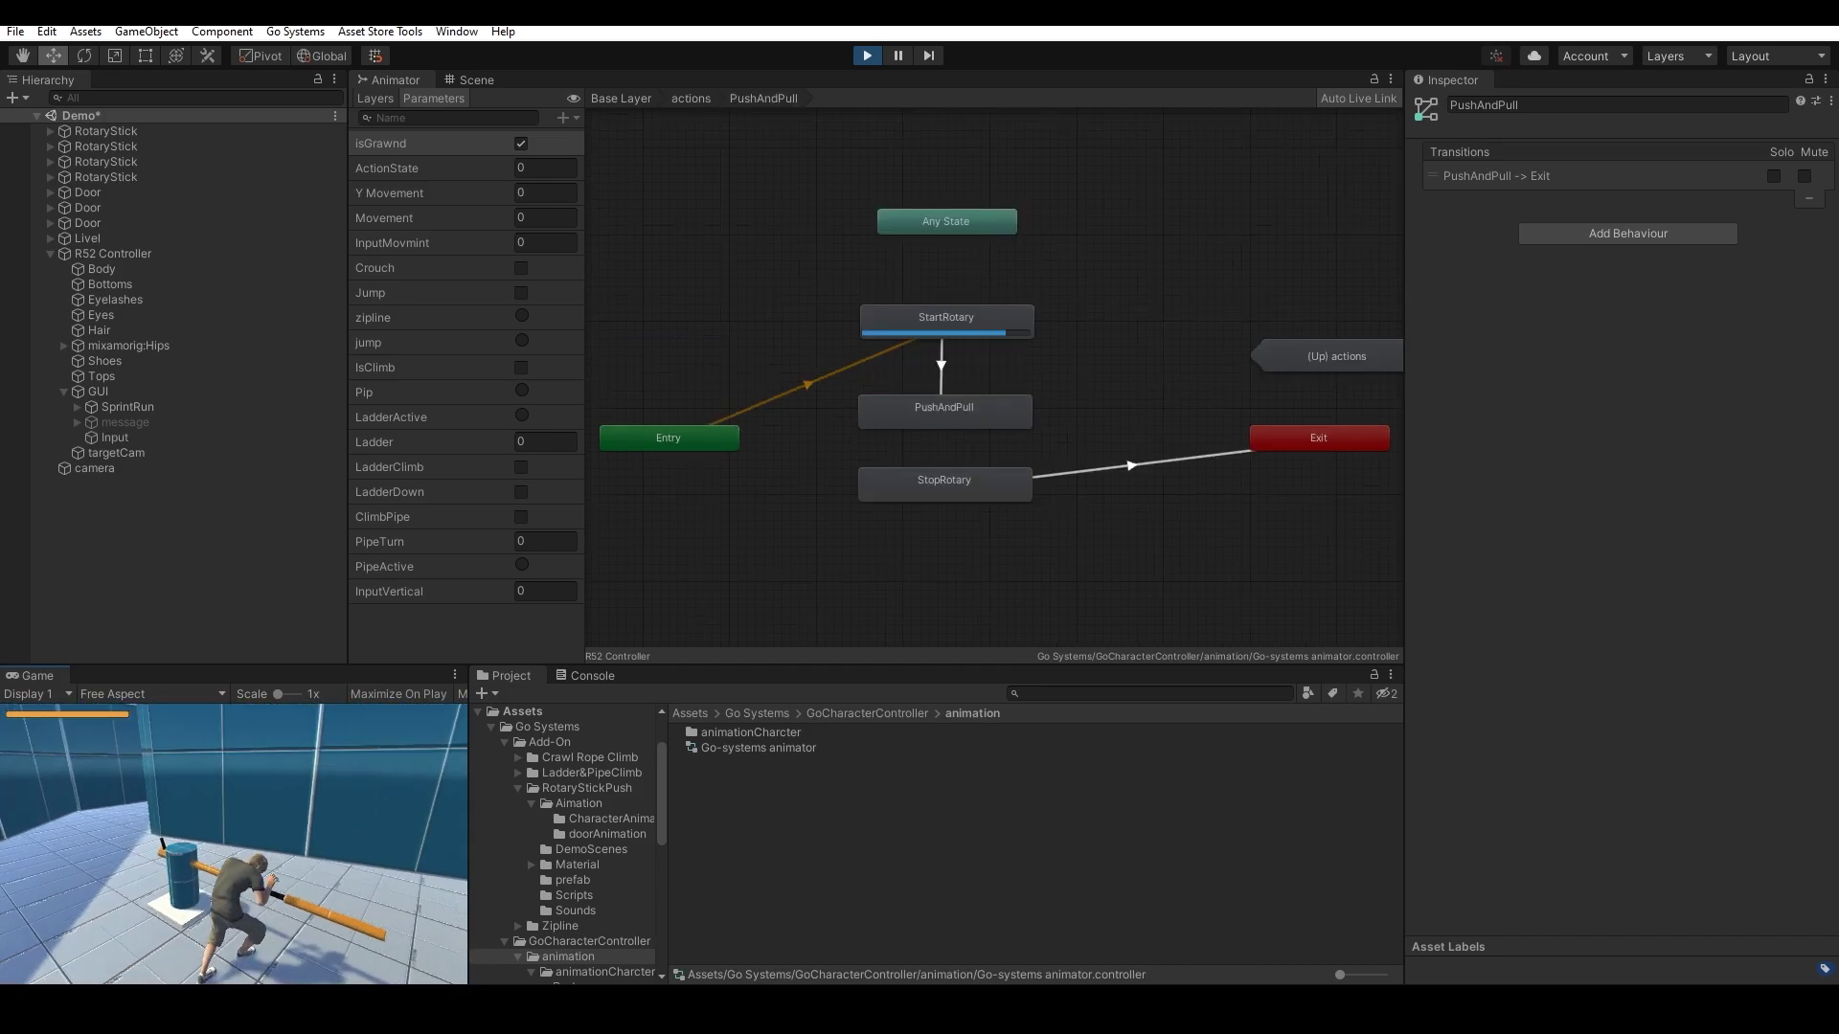
# - Bring the character gripping the rotary stick into close view in the scene and select R52 Controller
pyautogui.press('Escape')
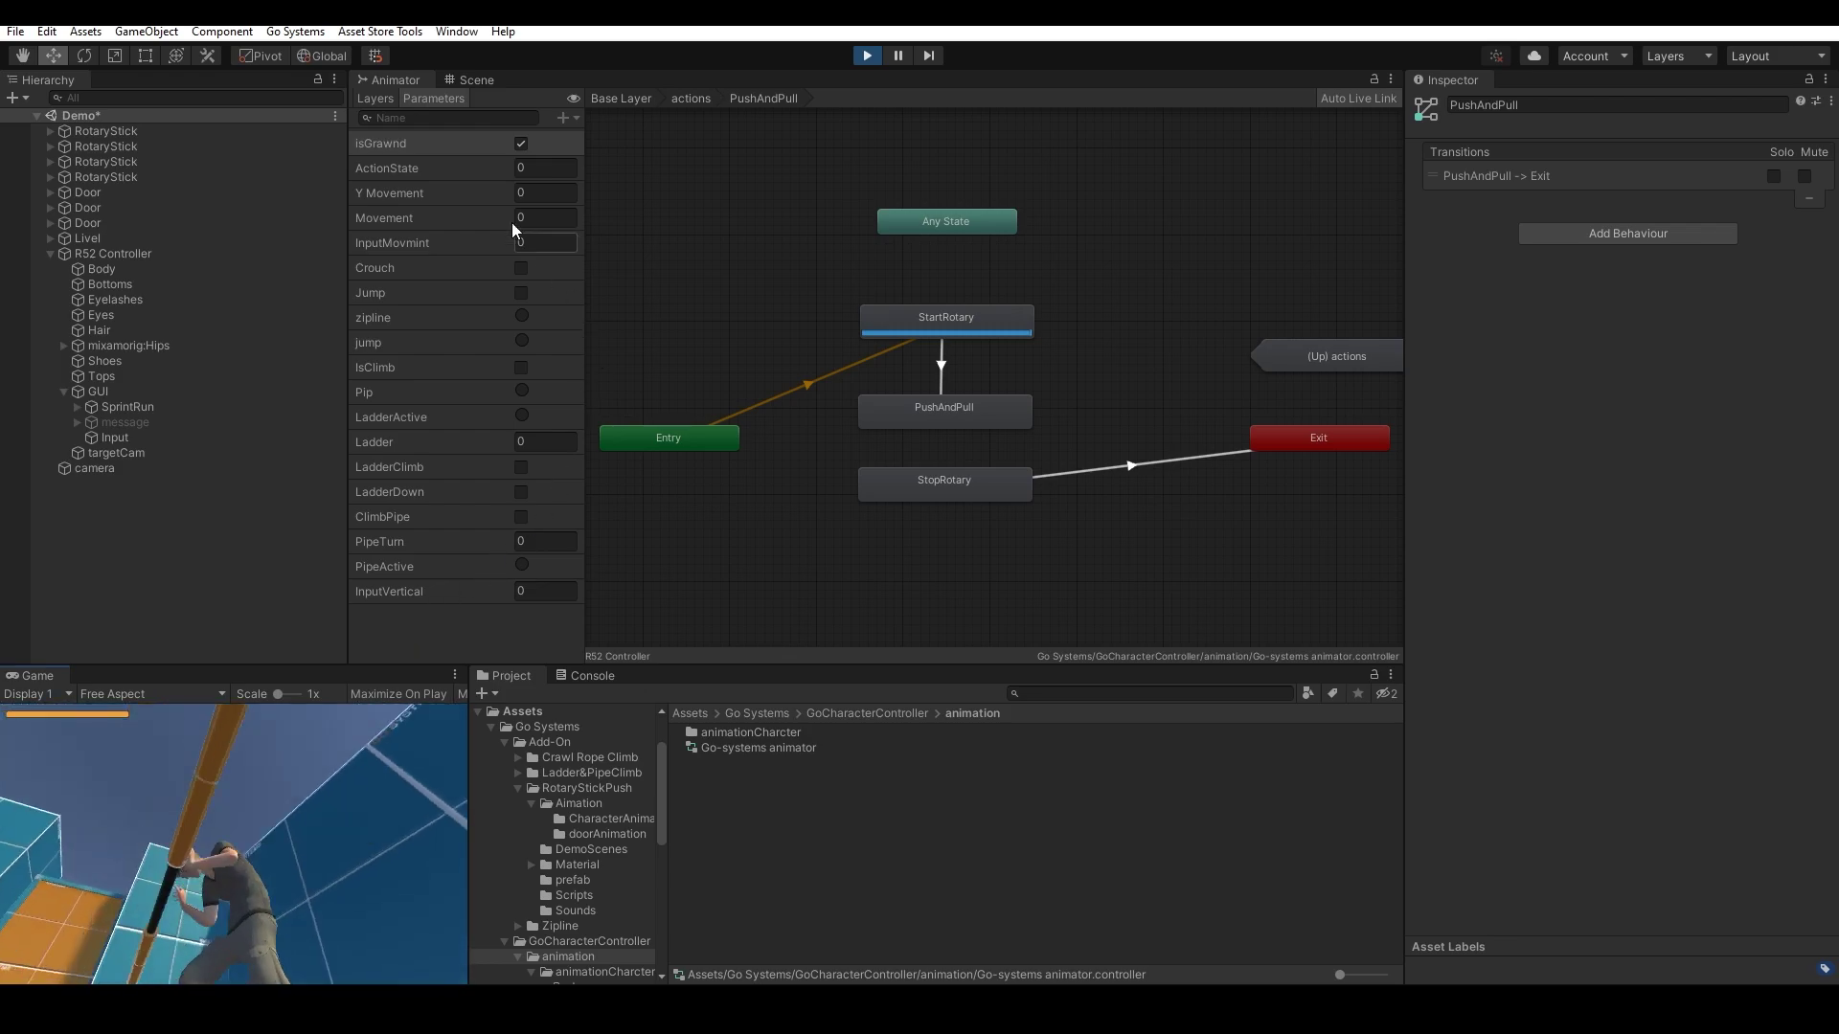
pyautogui.click(476, 79)
pyautogui.moveTo(935, 368); pyautogui.dragTo(1545, 394, button='right')
pyautogui.press('w')
pyautogui.press('w')
pyautogui.press('a')
pyautogui.press('w')
pyautogui.press('w')
pyautogui.click(257, 248)
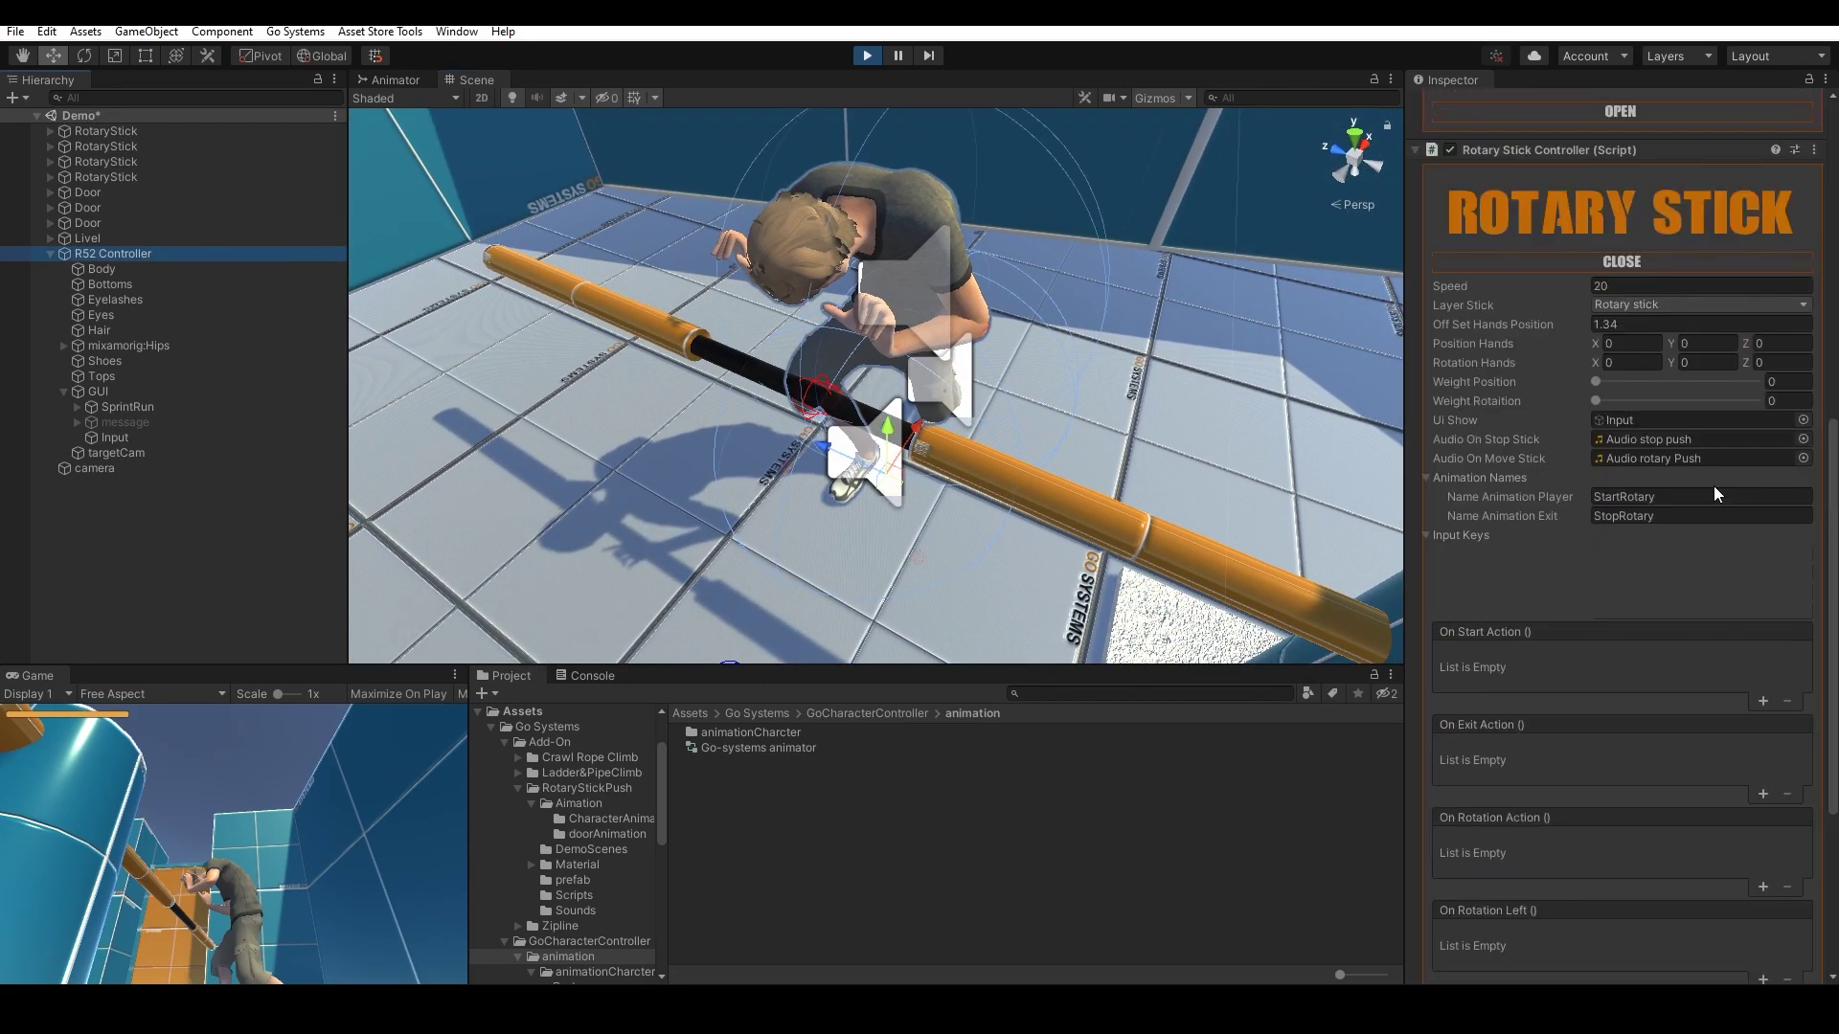
pyautogui.moveTo(1597, 343); pyautogui.dragTo(1748, 343)
pyautogui.hotkey('ctrl', 'z')
pyautogui.hotkey('ctrl', 'z')
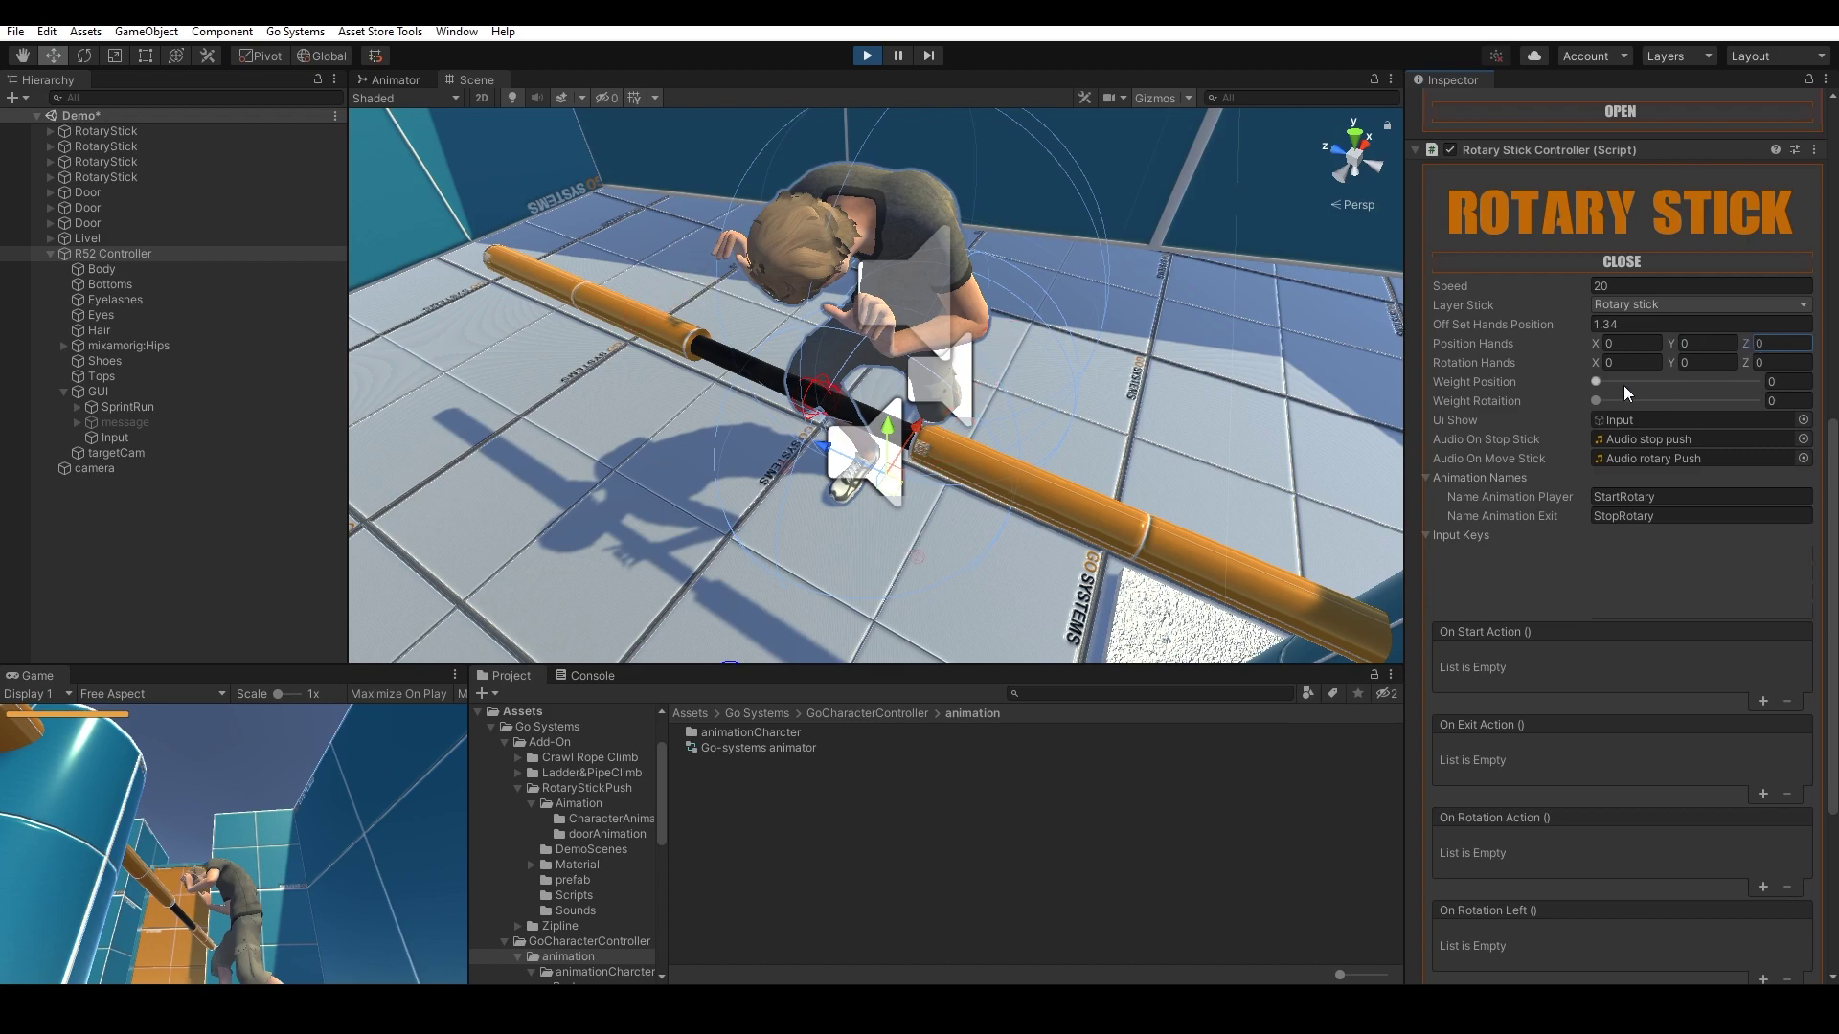
# - Set both Weight Position and Weight Rotation of the Rotary Stick Controller to 1
pyautogui.moveTo(1602, 383); pyautogui.dragTo(1762, 383)
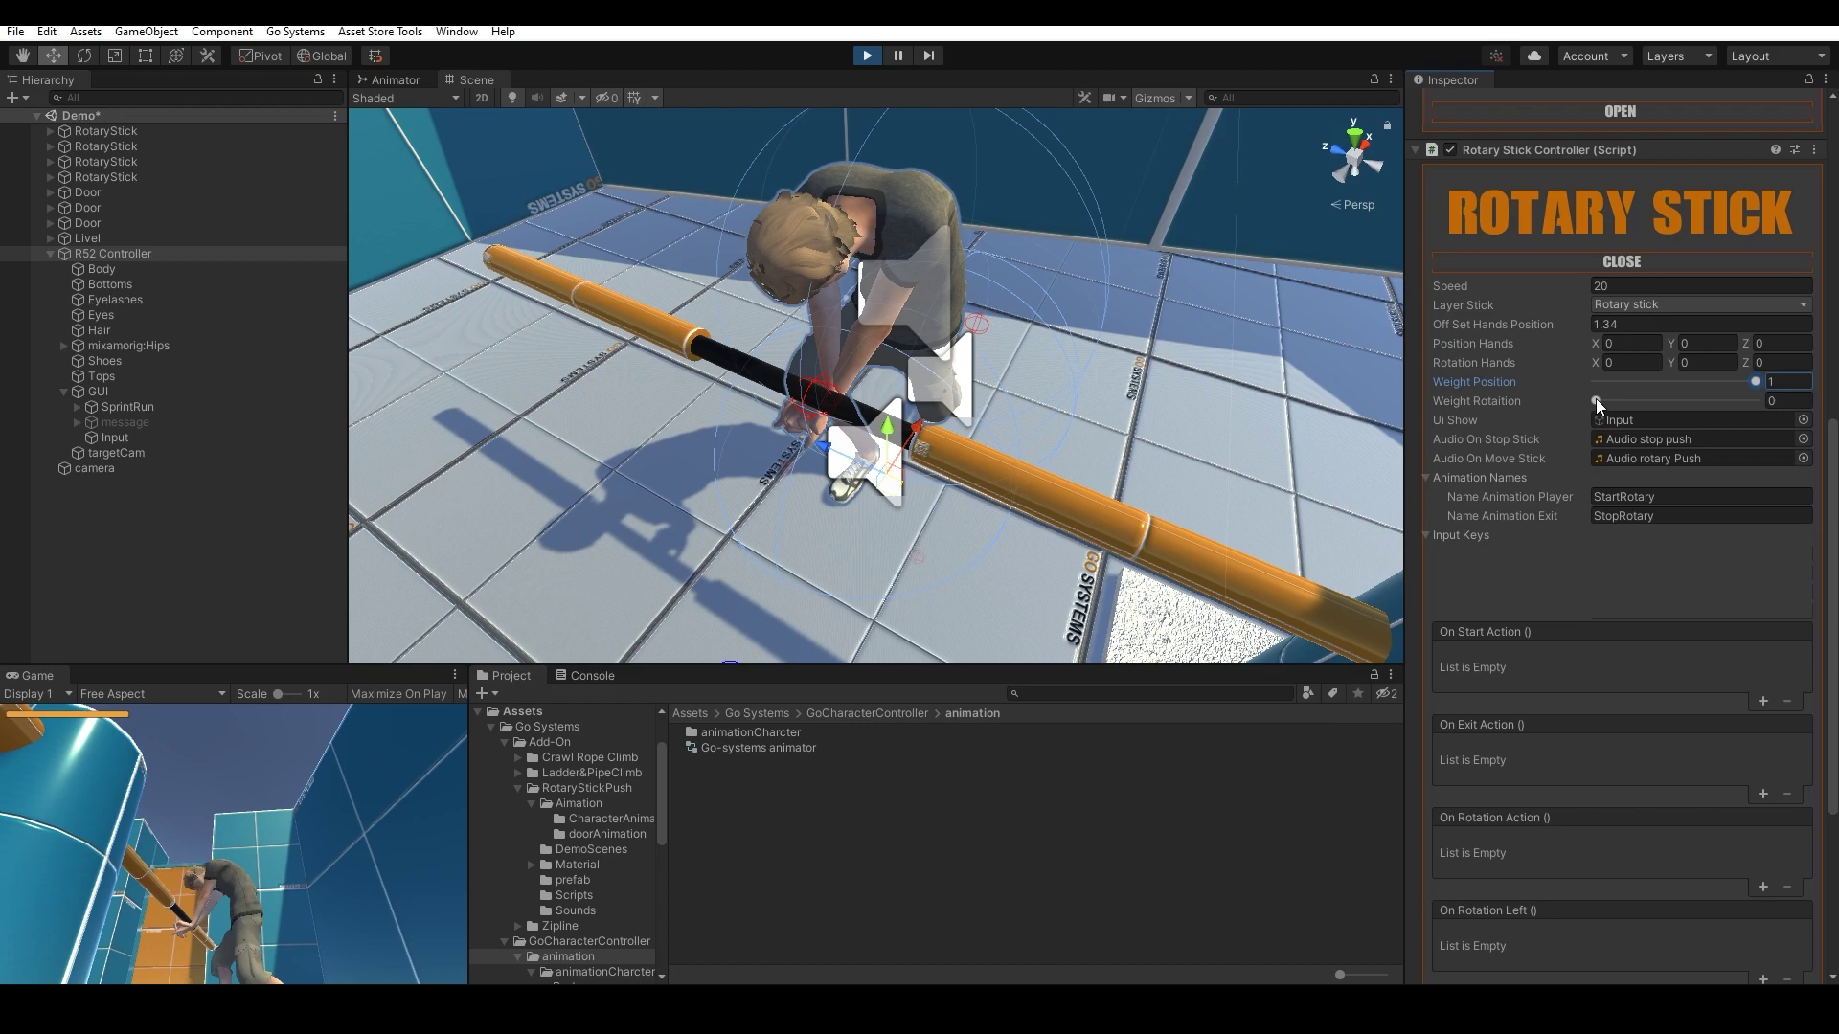
pyautogui.moveTo(1595, 398); pyautogui.dragTo(1767, 400)
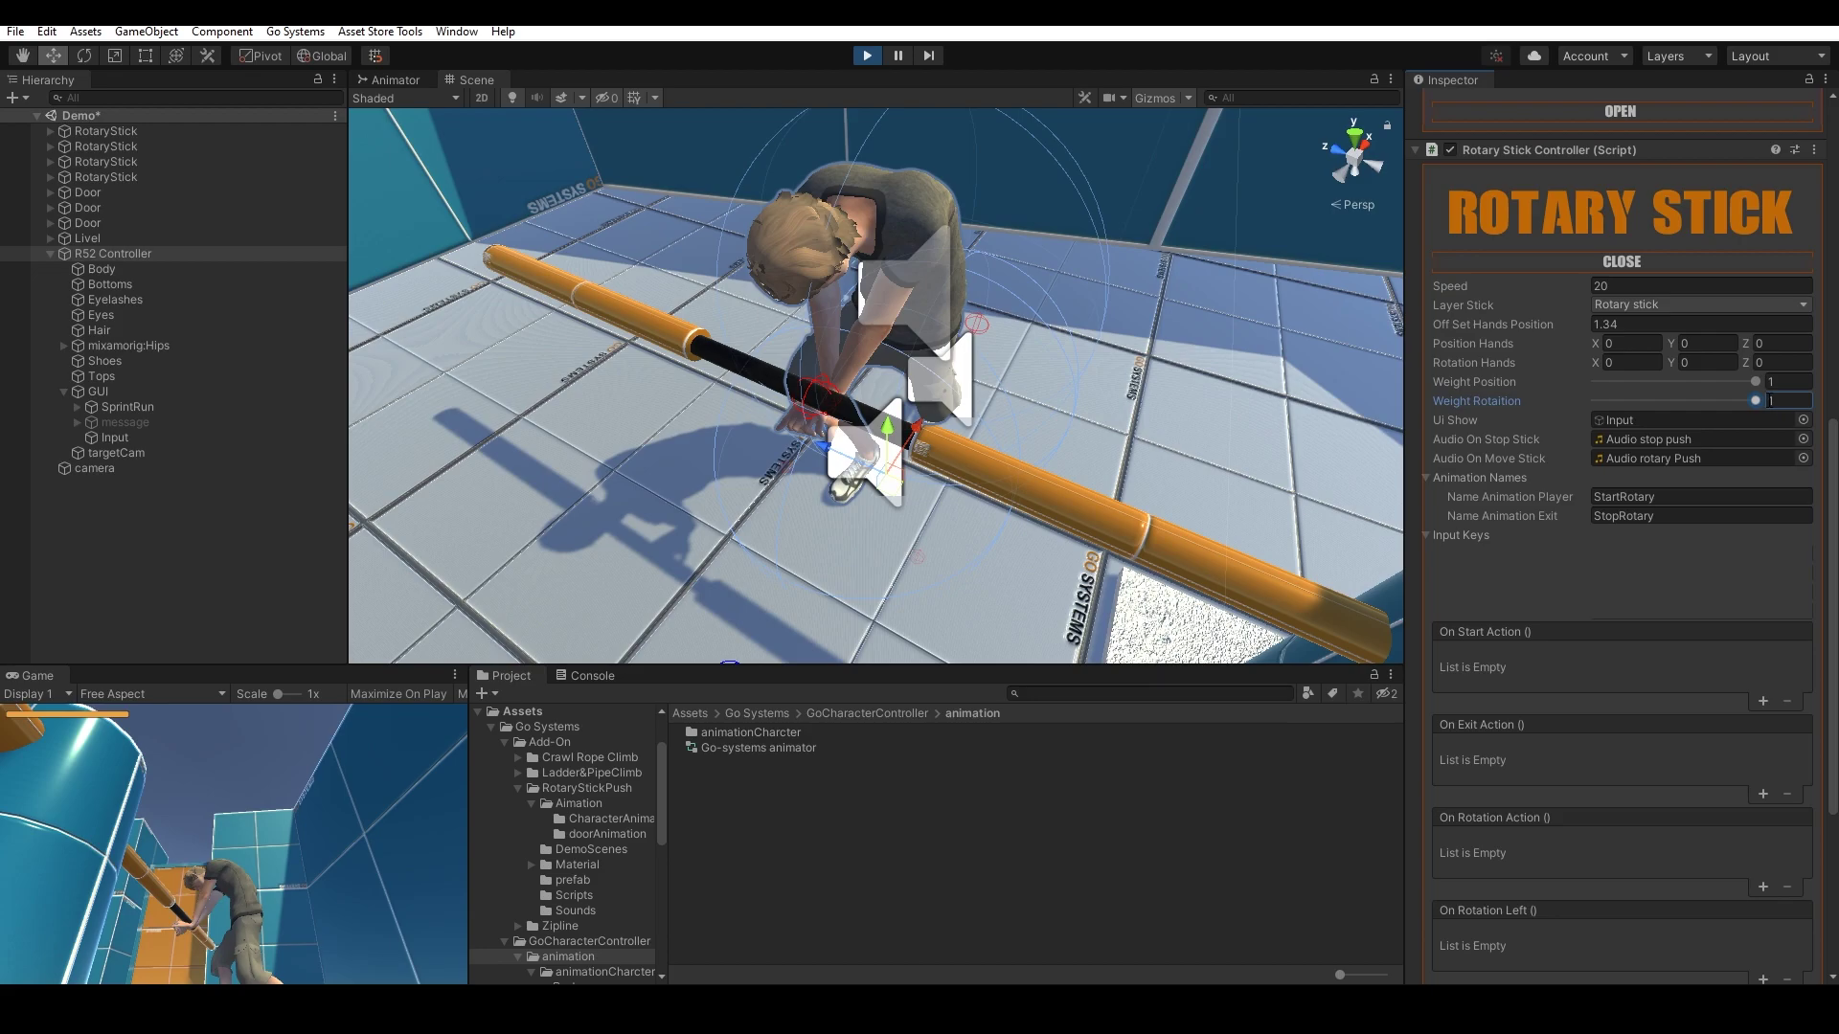
# - Align the hands on the stick with Position Hands -0.27, 0.18, 0.01, Rotation Hands Z 0.94 and Weight Rotation 0.61
pyautogui.moveTo(1595, 345); pyautogui.dragTo(1686, 343)
pyautogui.keyDown('alt'); pyautogui.moveTo(1245, 402); pyautogui.dragTo(1801, 287); pyautogui.keyUp('alt')
pyautogui.scroll(4, 875, 386)
pyautogui.moveTo(1748, 343); pyautogui.dragTo(1694, 400)
pyautogui.moveTo(1745, 343); pyautogui.dragTo(1638, 364)
pyautogui.keyDown('alt'); pyautogui.moveTo(1054, 364); pyautogui.dragTo(823, 451); pyautogui.keyUp('alt')
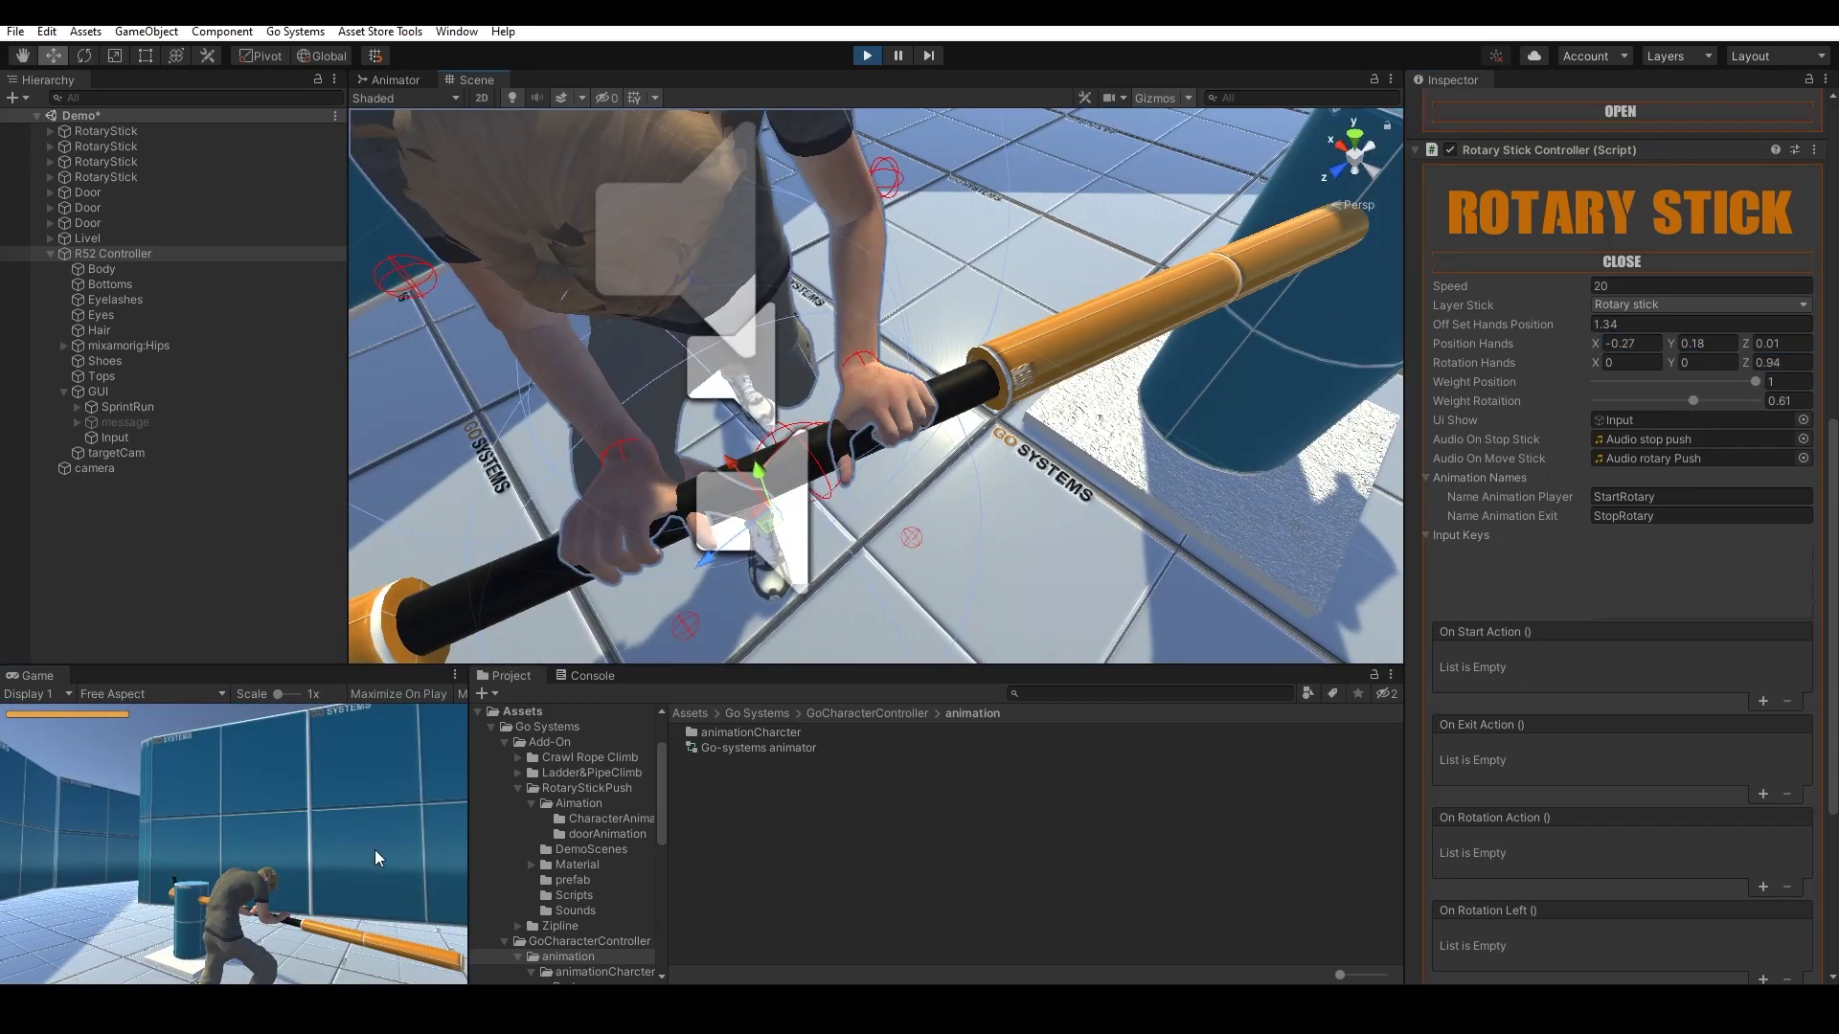
# - Refine the grip by setting Position Hands Z to 0 and Weight Rotation to 0.82
pyautogui.click(388, 803)
pyautogui.click(1762, 344)
pyautogui.write('0')
pyautogui.moveTo(1693, 400); pyautogui.dragTo(1732, 402)
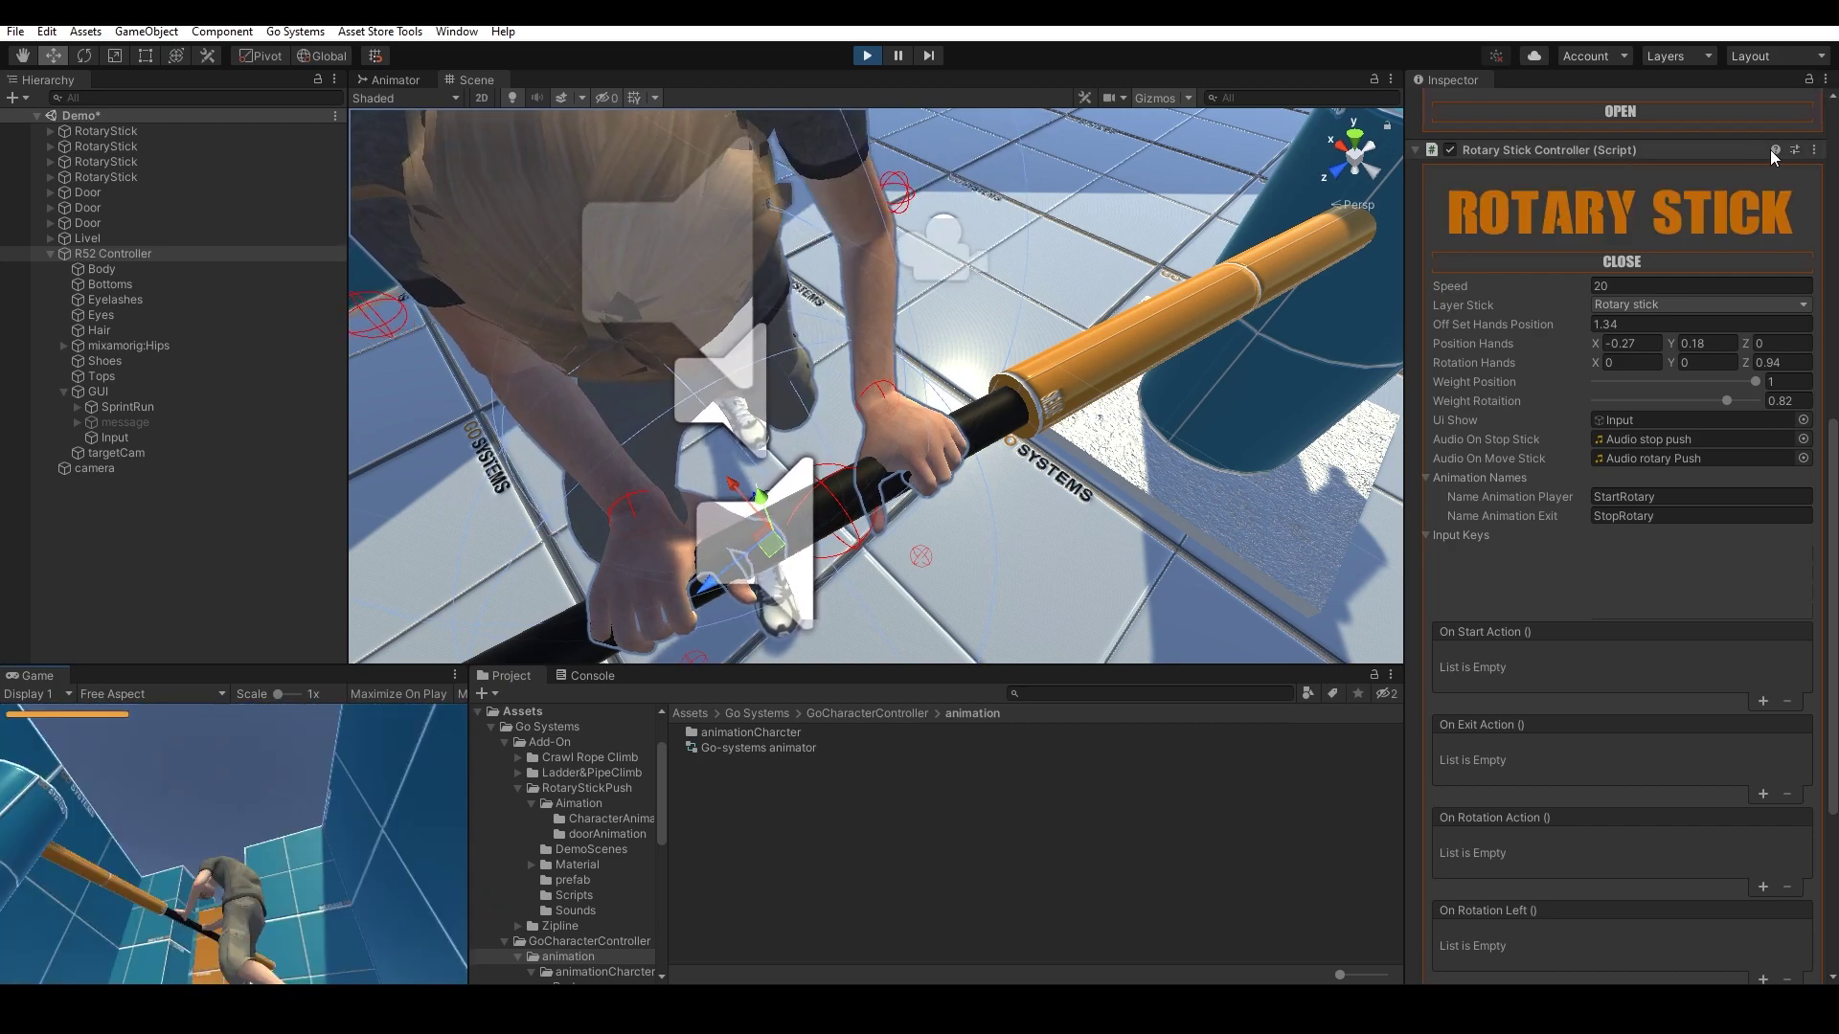
# - Copy the tuned Rotary Stick Controller component, stop play mode, and paste its values back onto the component
pyautogui.click(1815, 150)
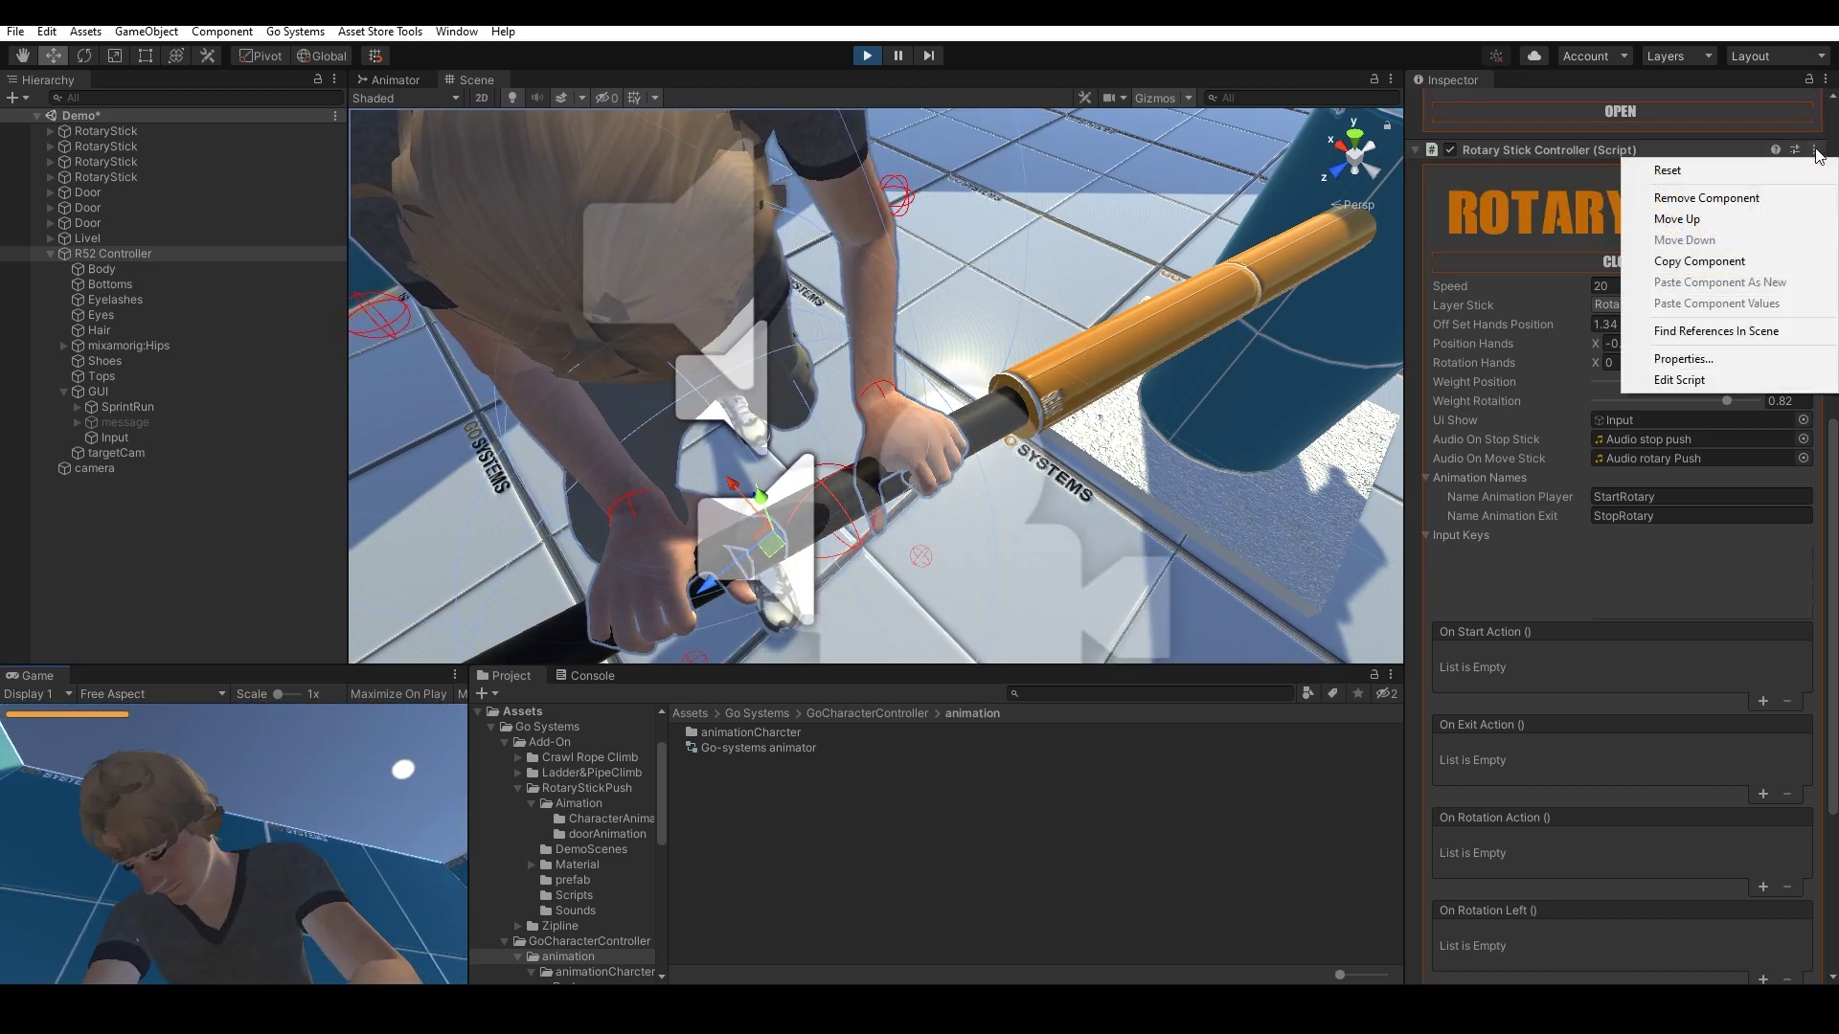
pyautogui.click(1772, 263)
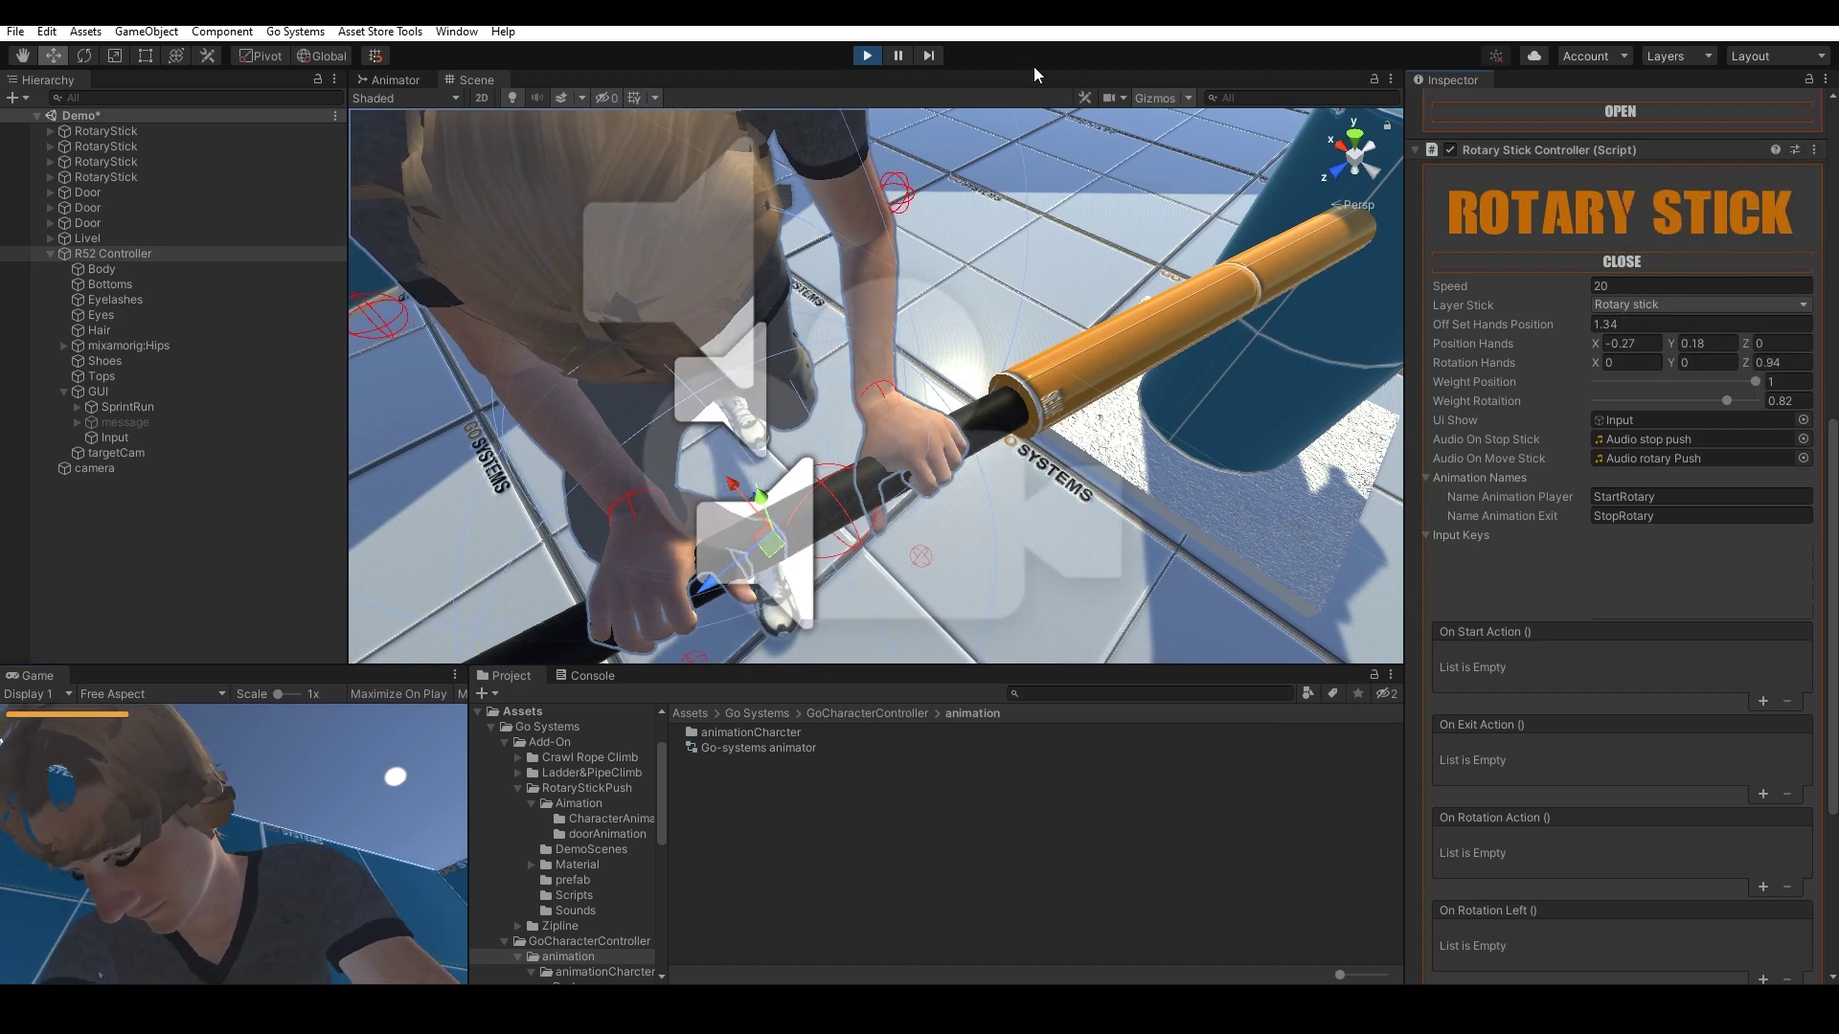
pyautogui.click(866, 56)
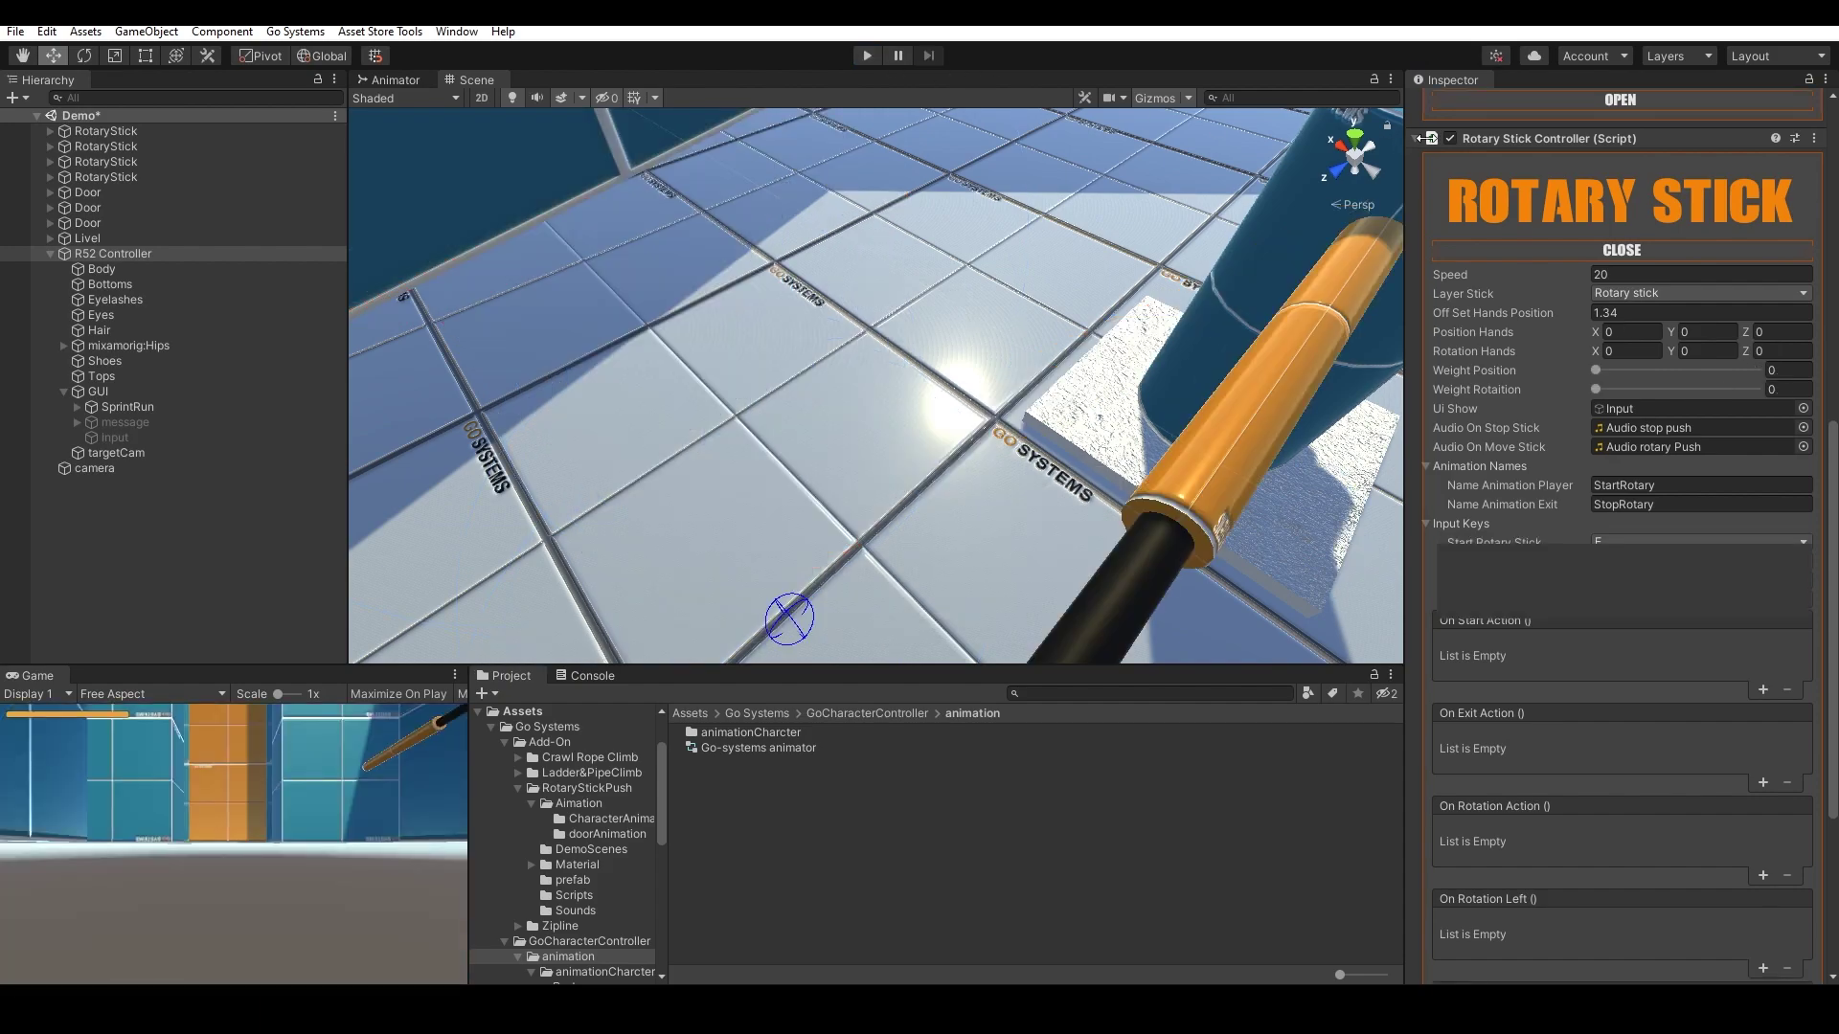
pyautogui.click(1814, 138)
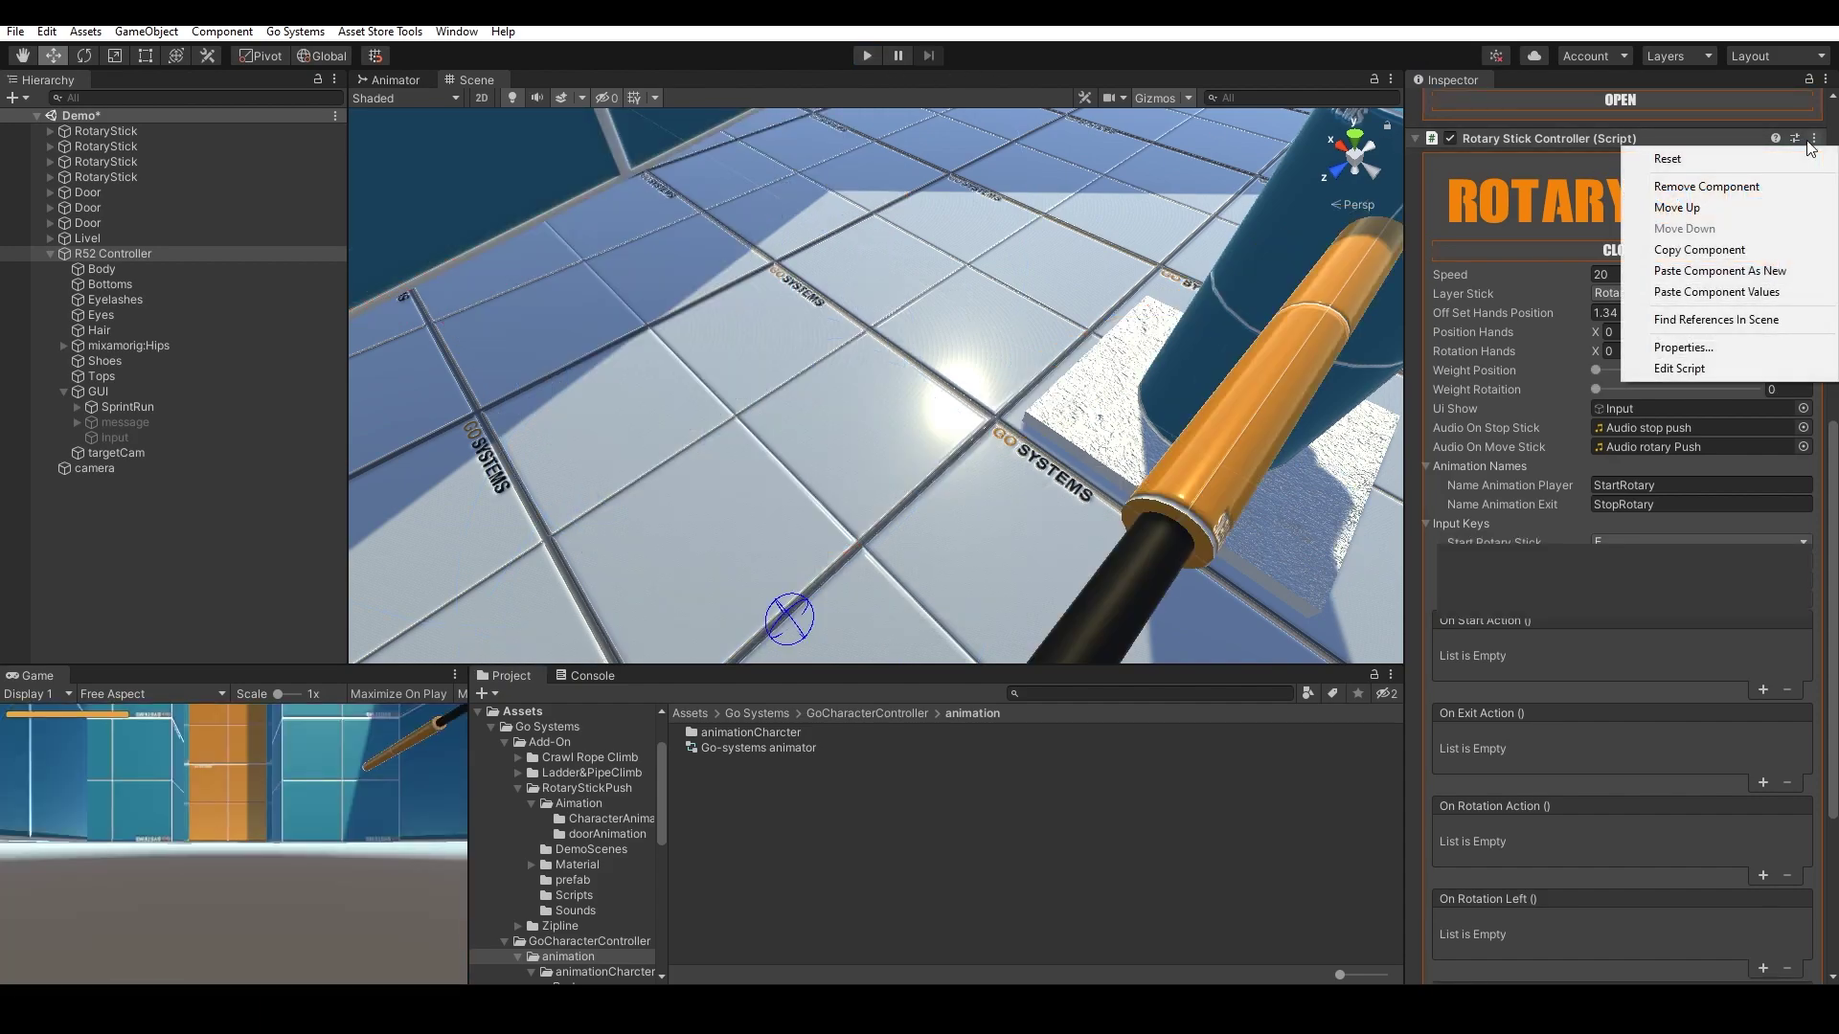
pyautogui.click(1775, 293)
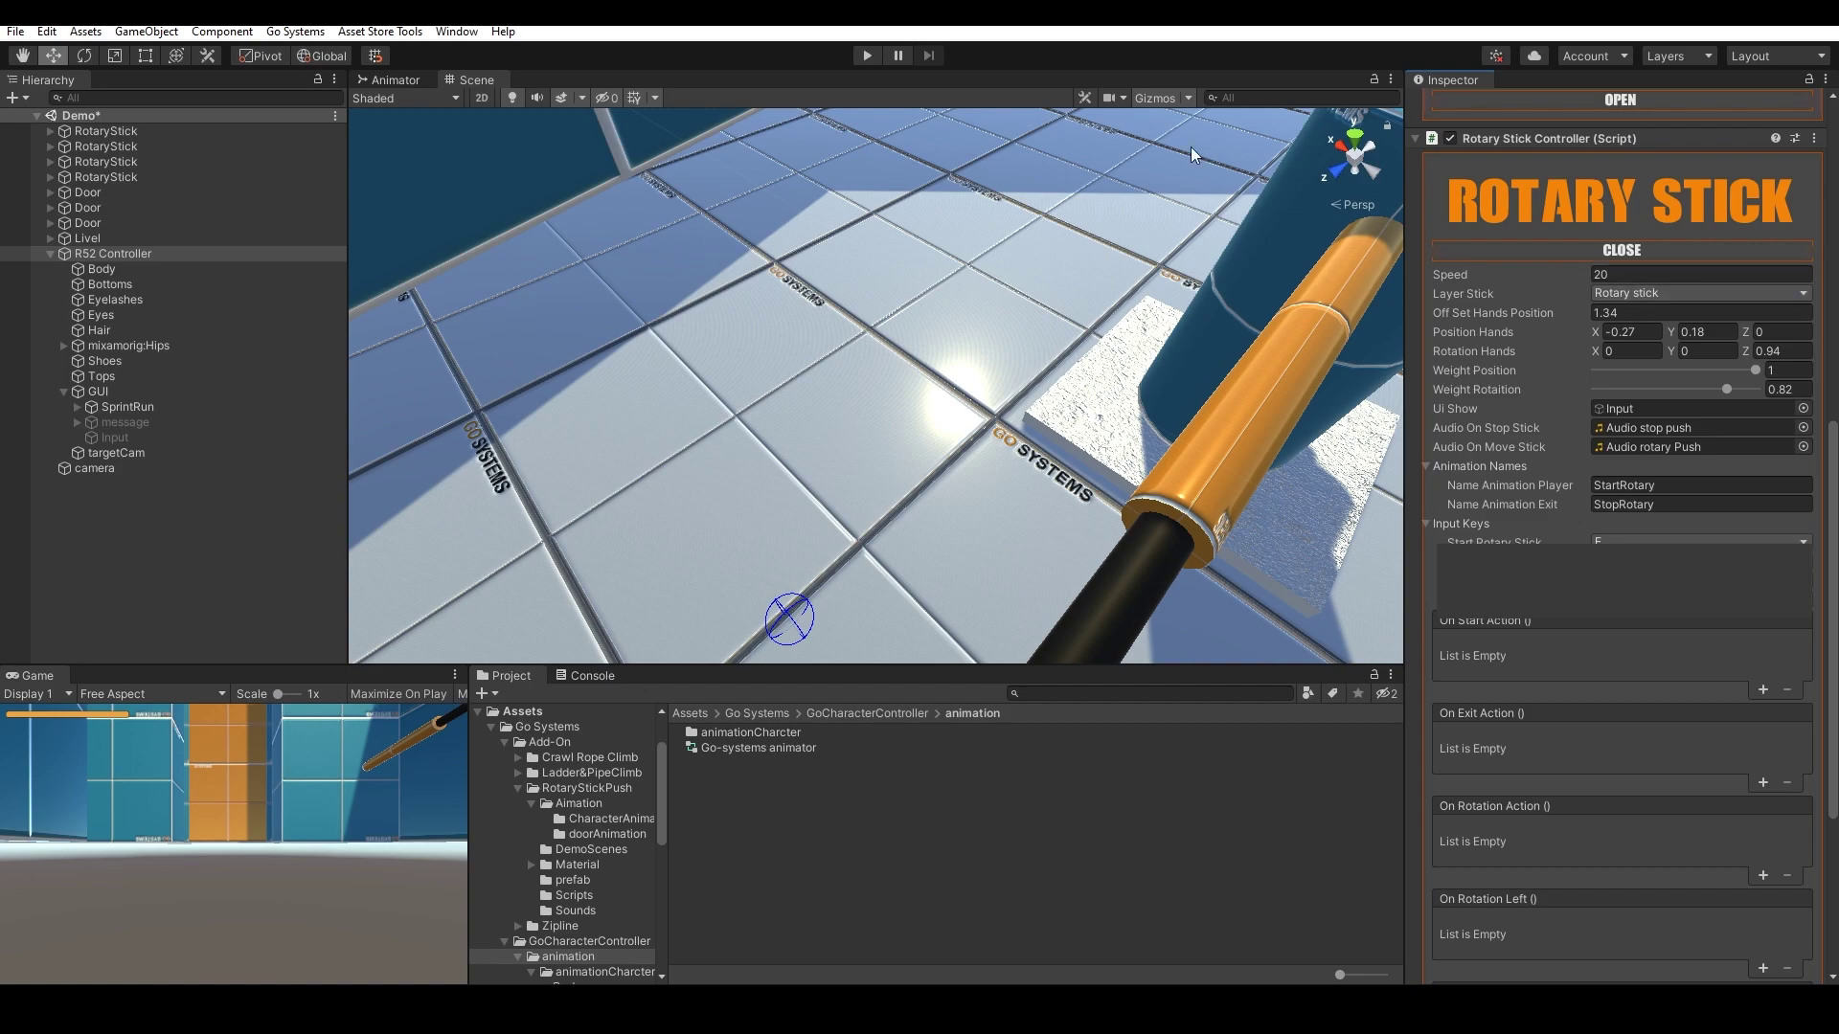
# - Play-test the scene by running to the rotary stick, grabbing it, and inspecting the hand placement in the Scene view
pyautogui.click(866, 56)
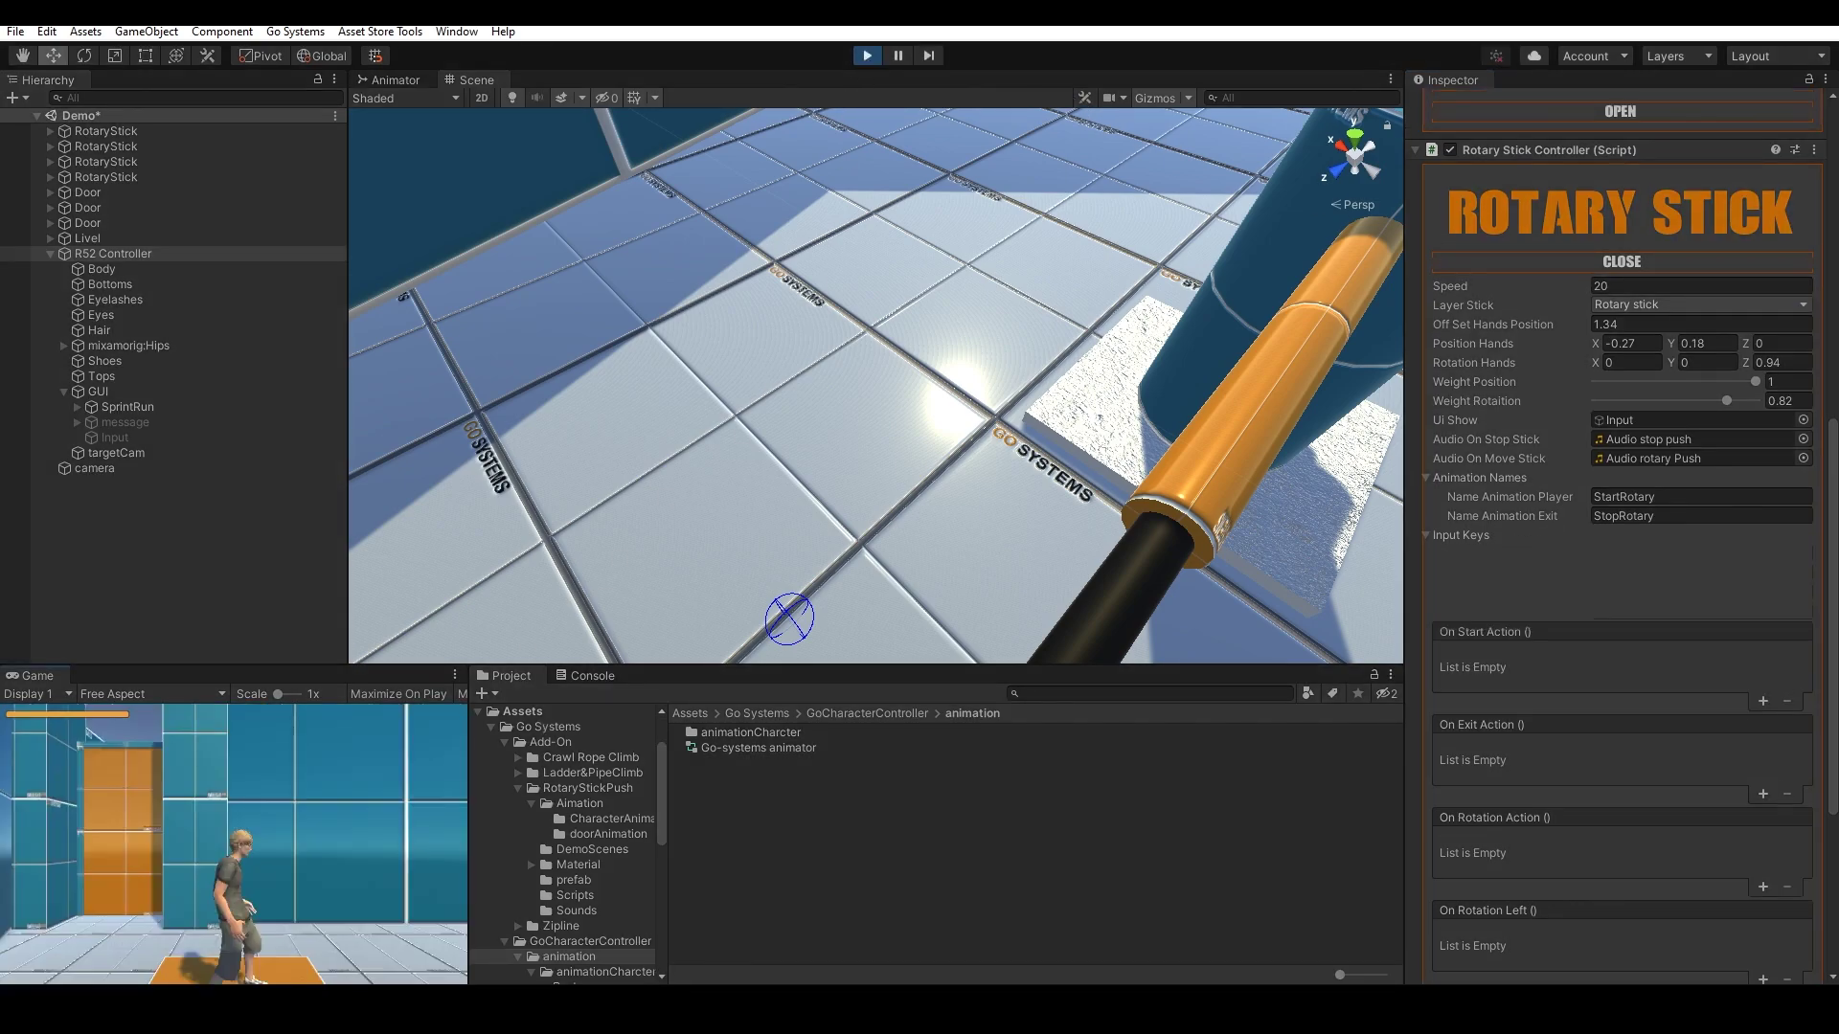
pyautogui.press('w')
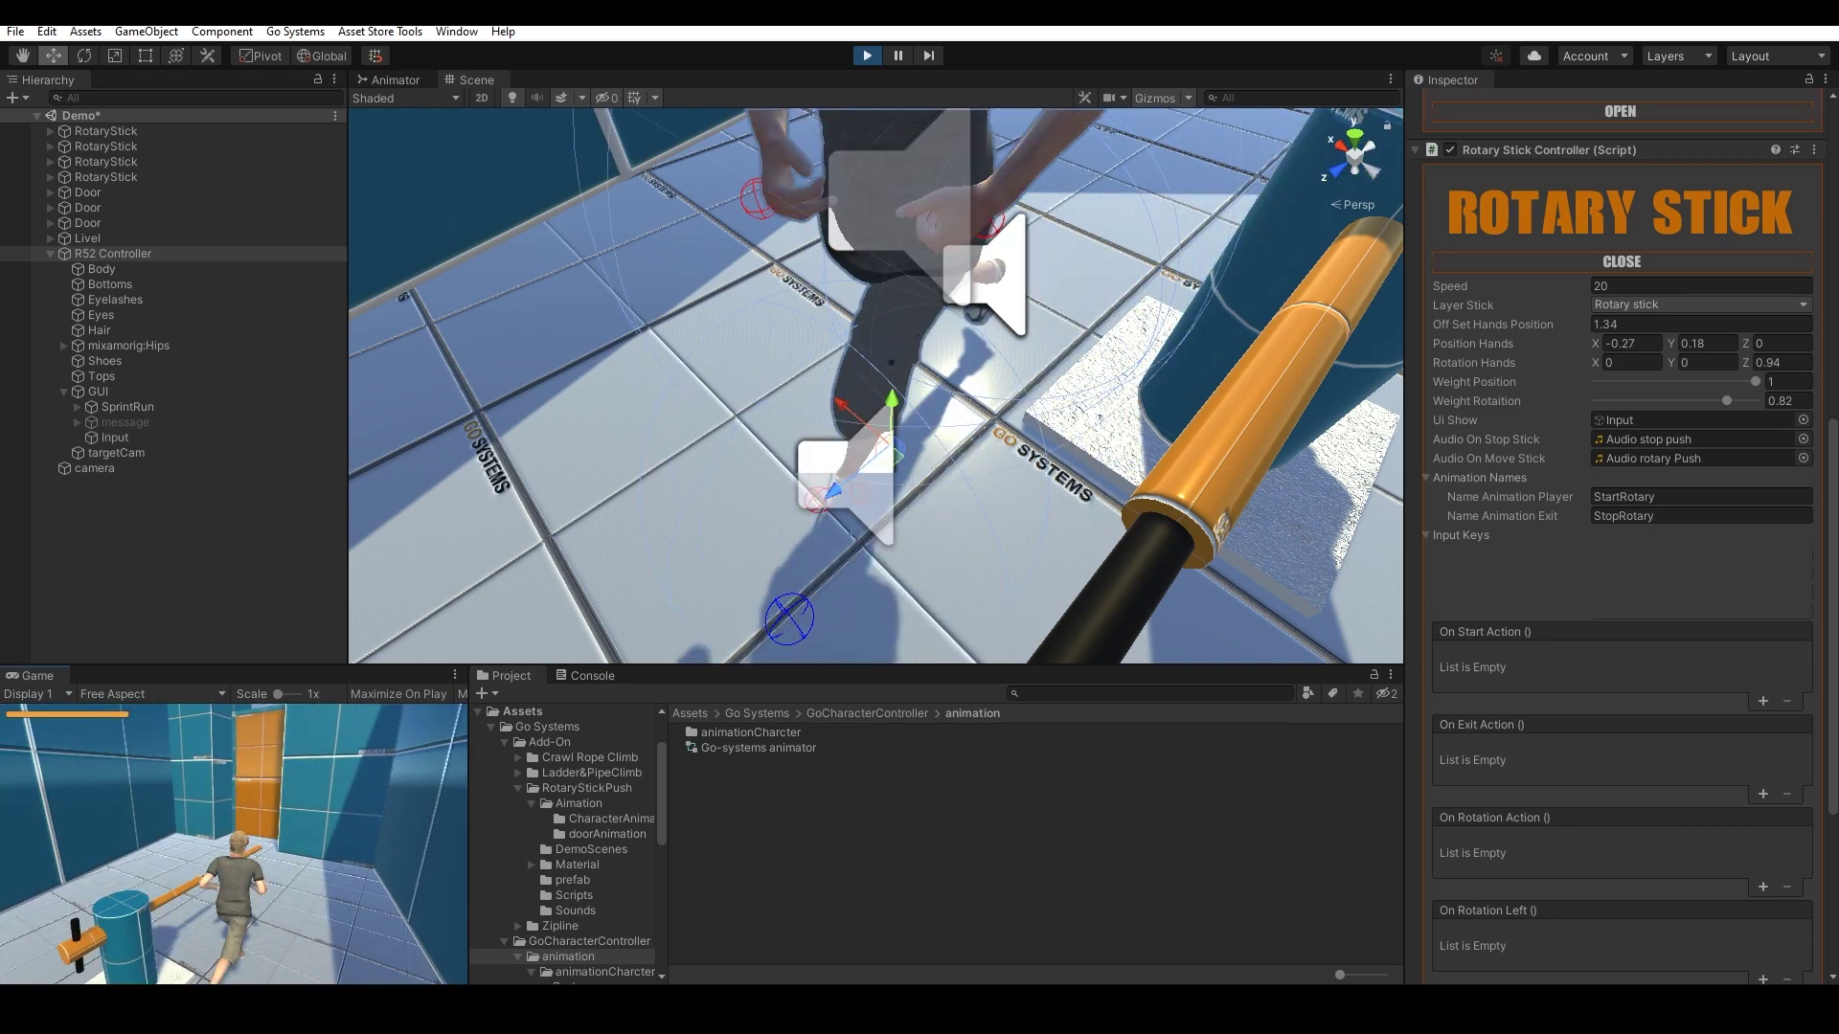
pyautogui.press('e')
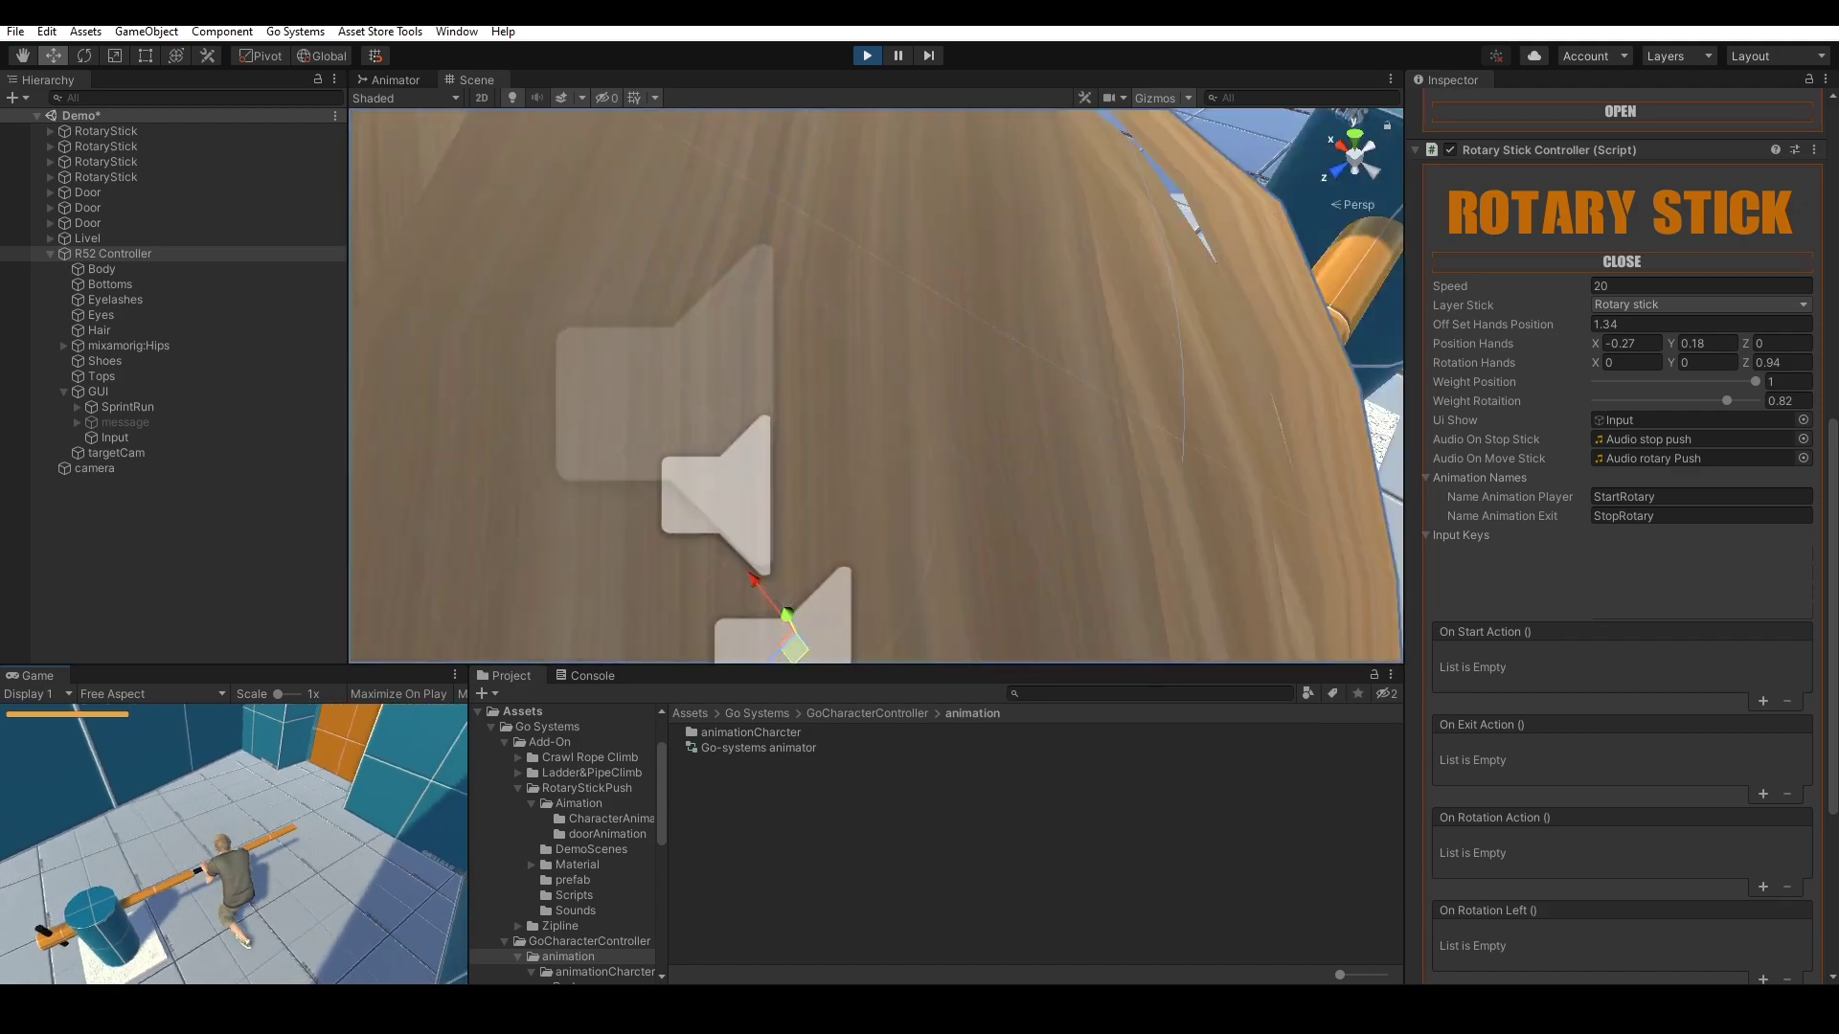
pyautogui.press('Escape')
pyautogui.moveTo(907, 317); pyautogui.dragTo(907, 317, button='right')
pyautogui.press('s')
pyautogui.click(349, 889)
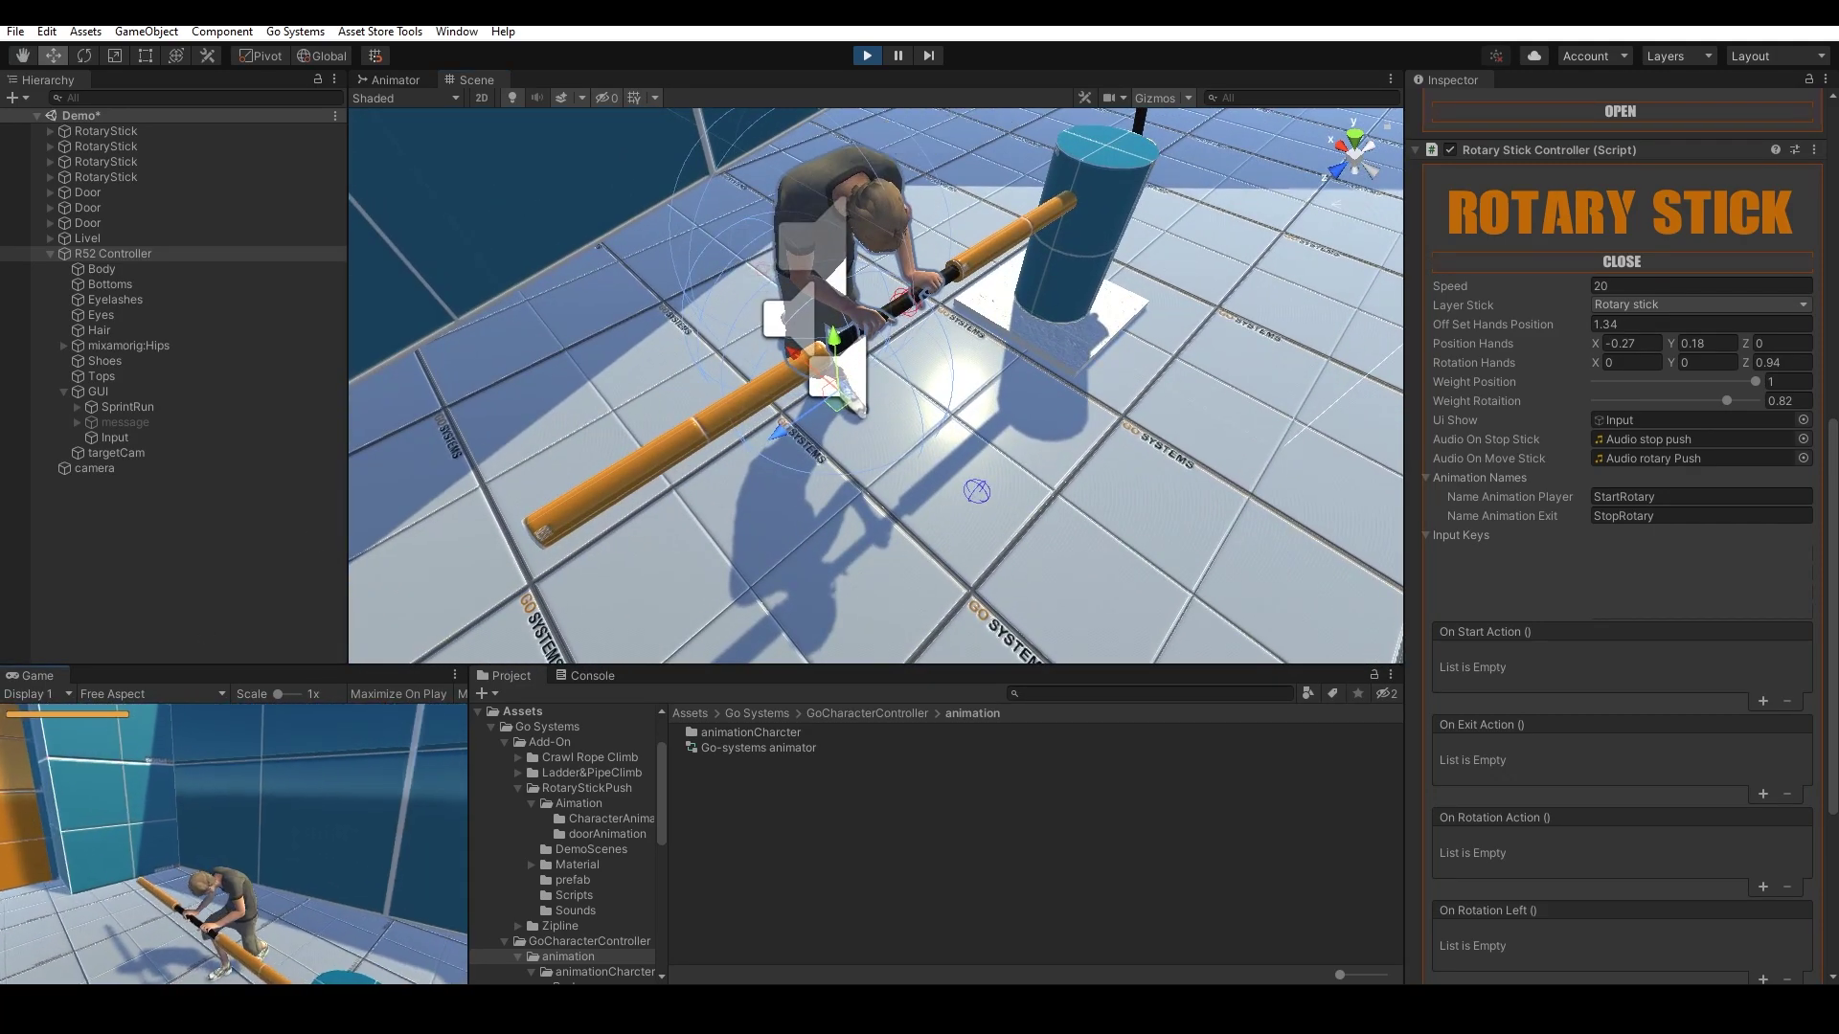
# - Test rotating the rotary sticks with the character, releasing one and running on to grab another
pyautogui.press('s')
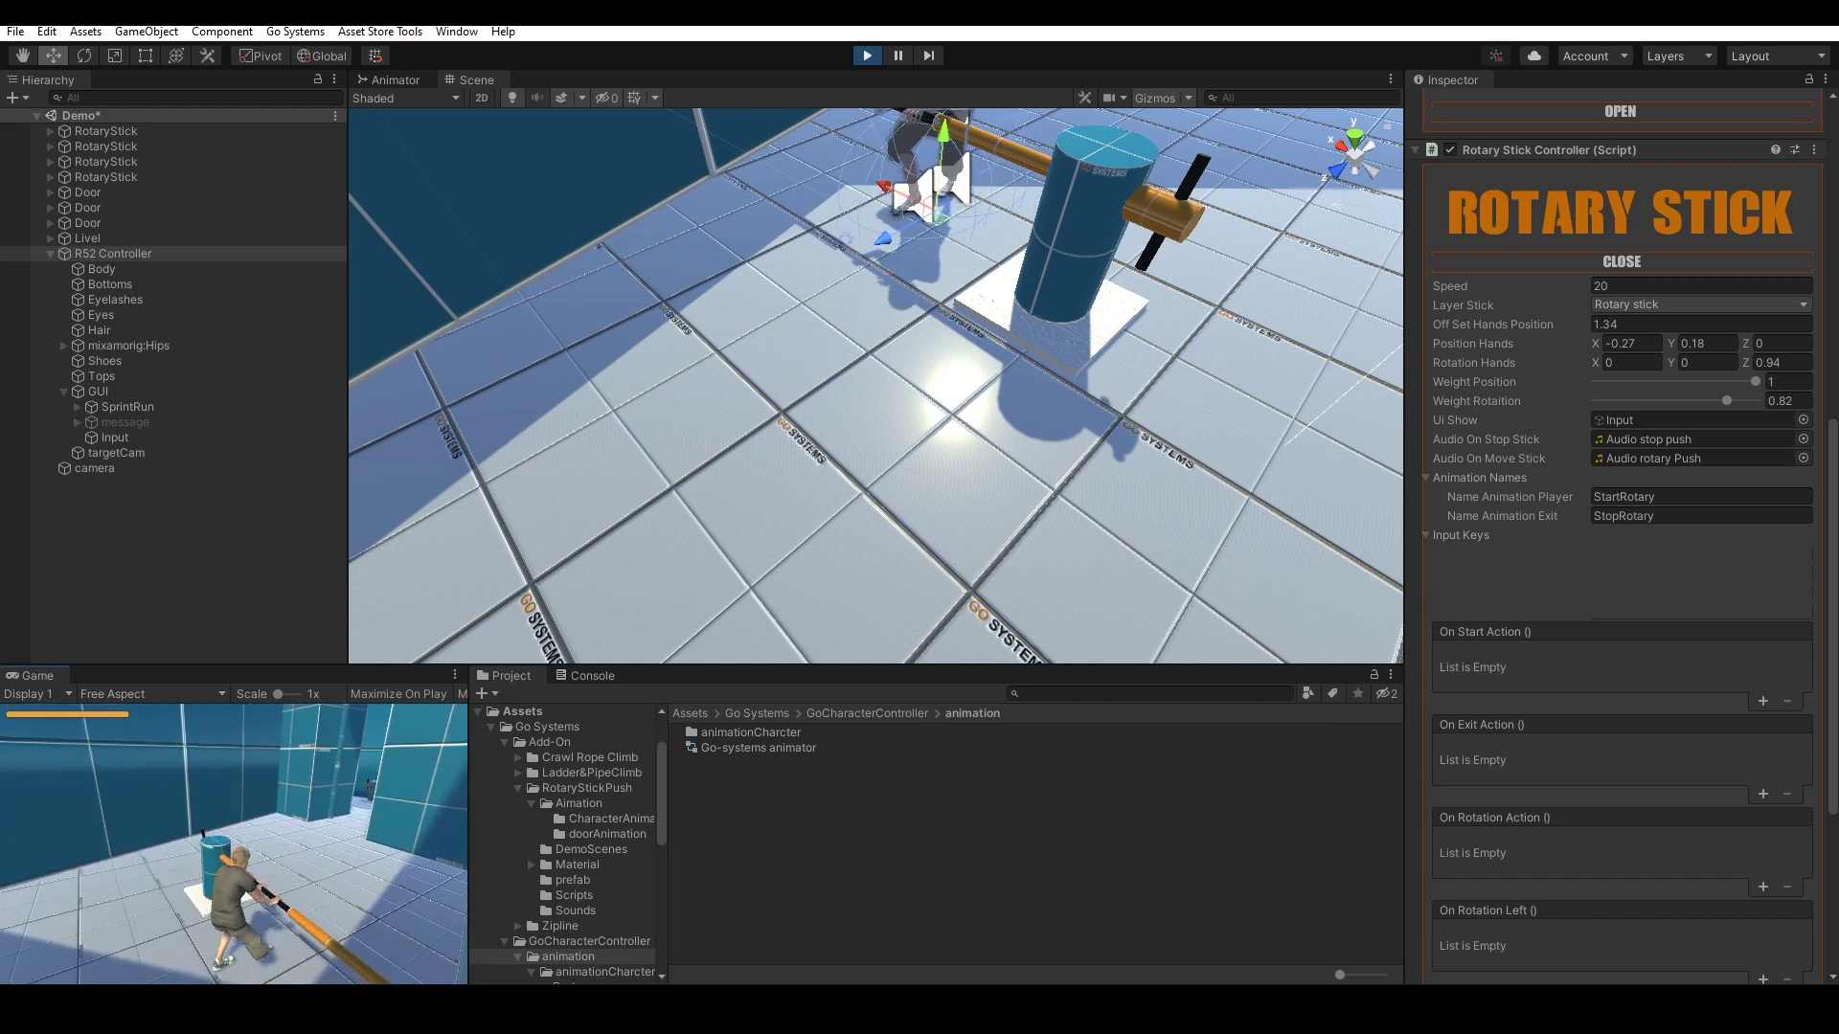
pyautogui.press('e')
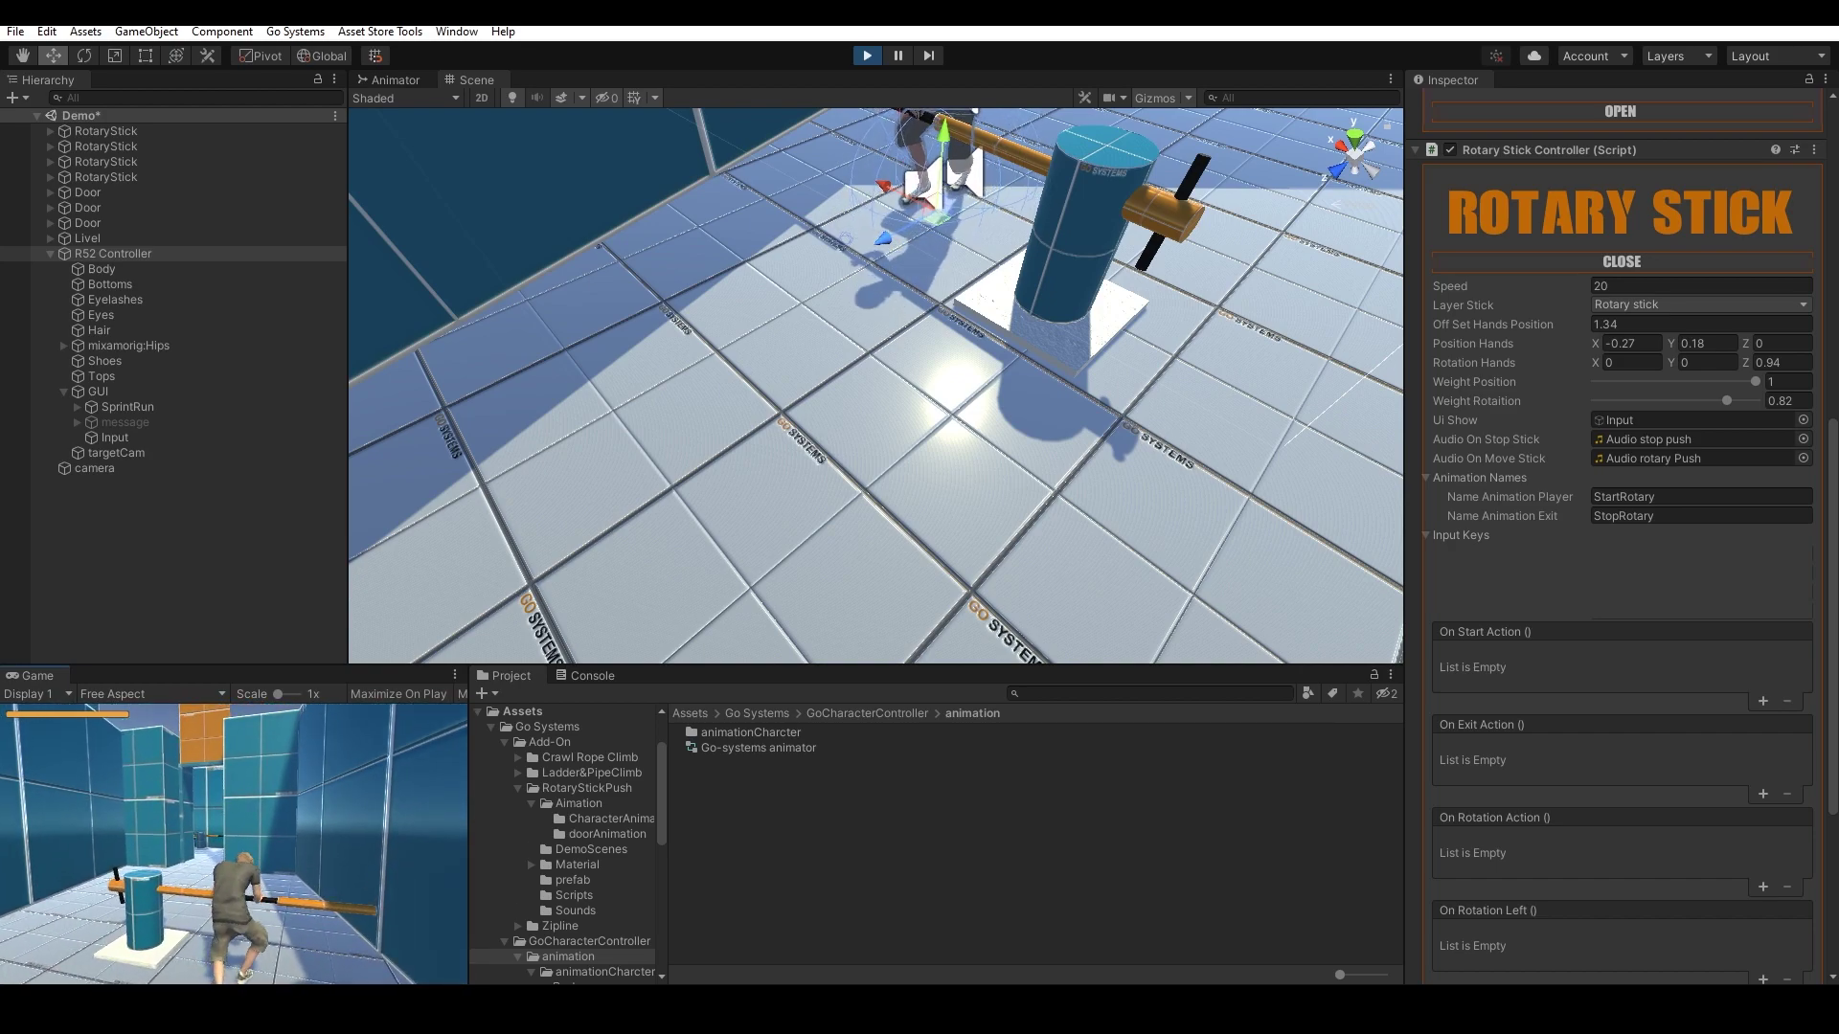
pyautogui.press('s')
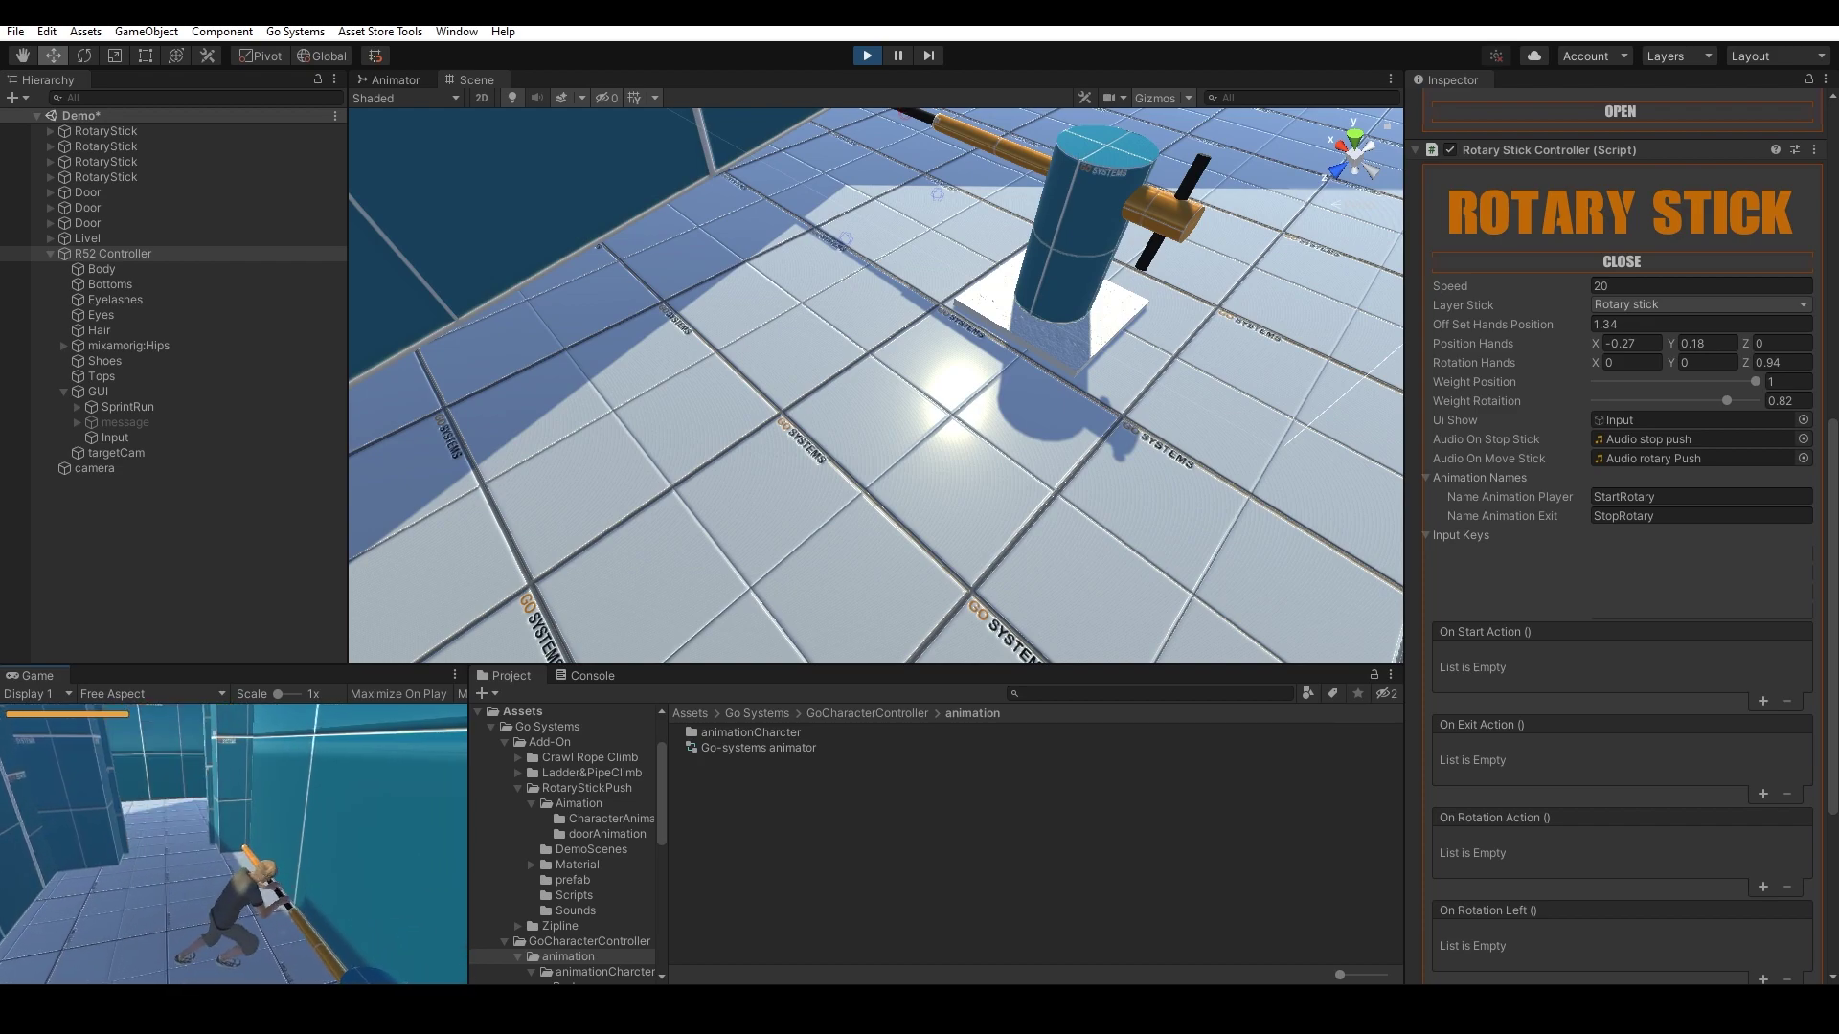
pyautogui.press('e')
pyautogui.press('w')
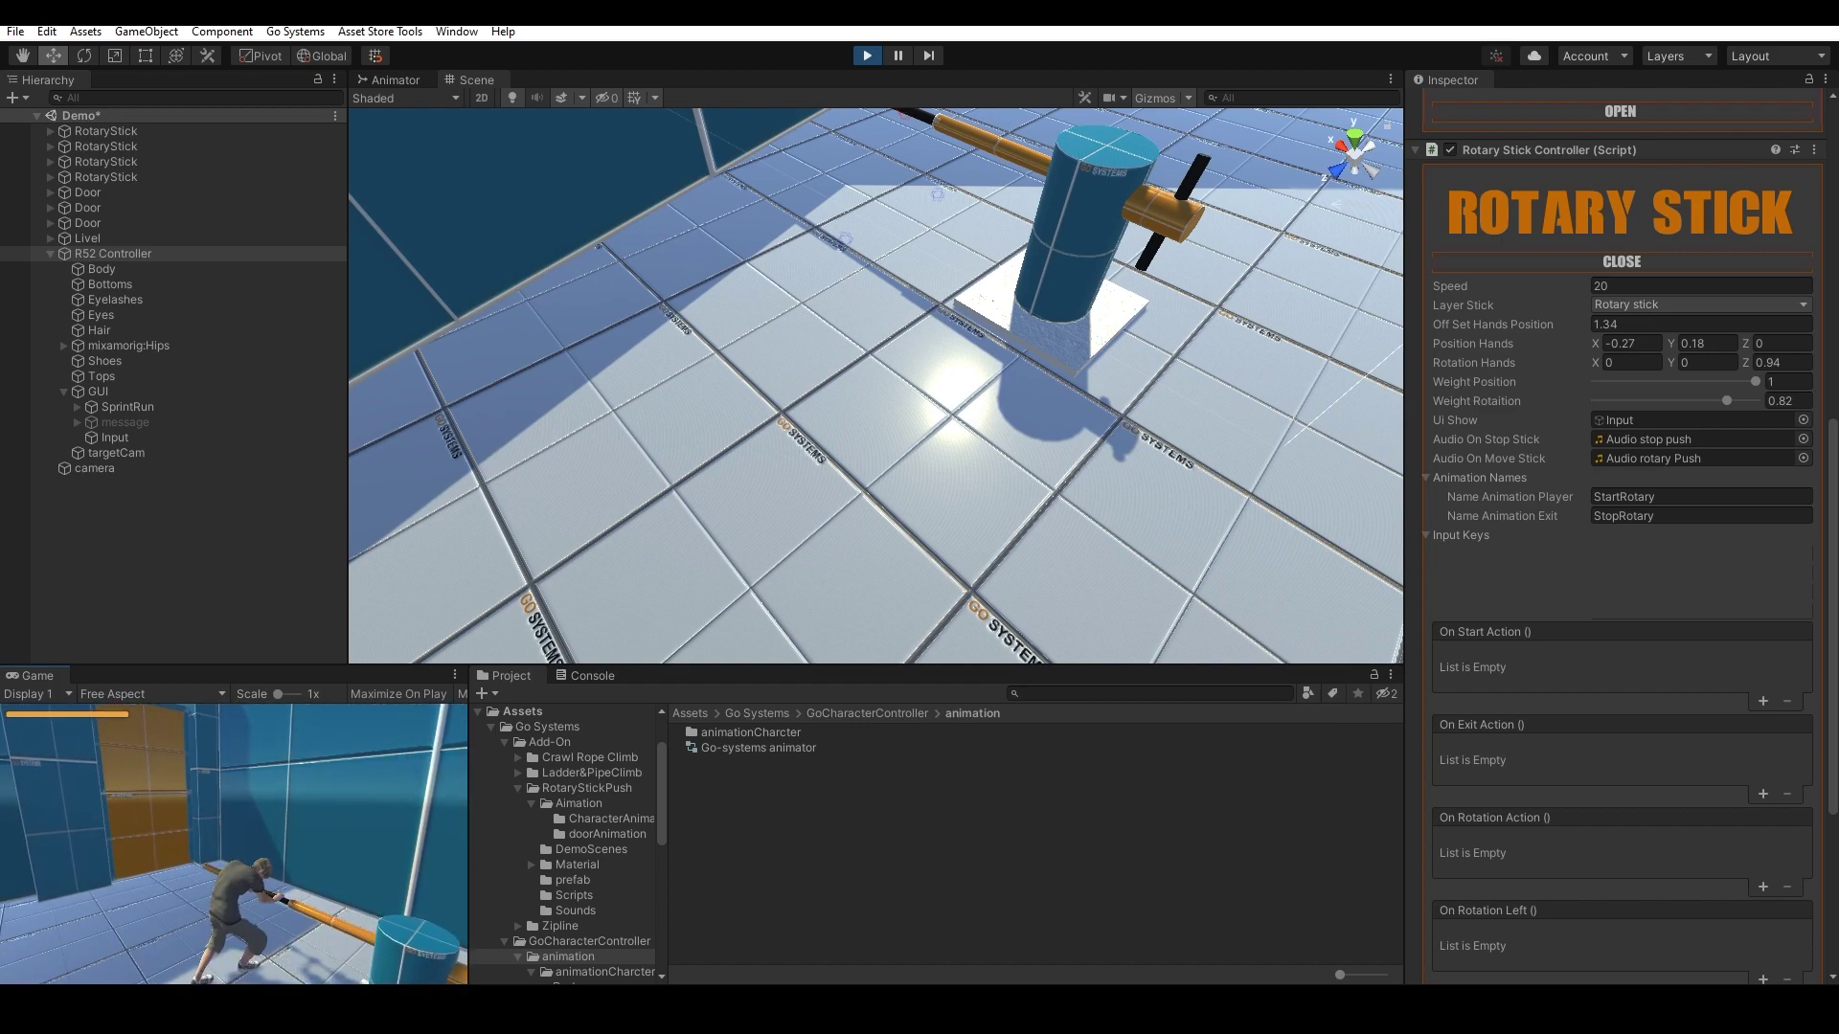
pyautogui.press('e')
pyautogui.press('w')
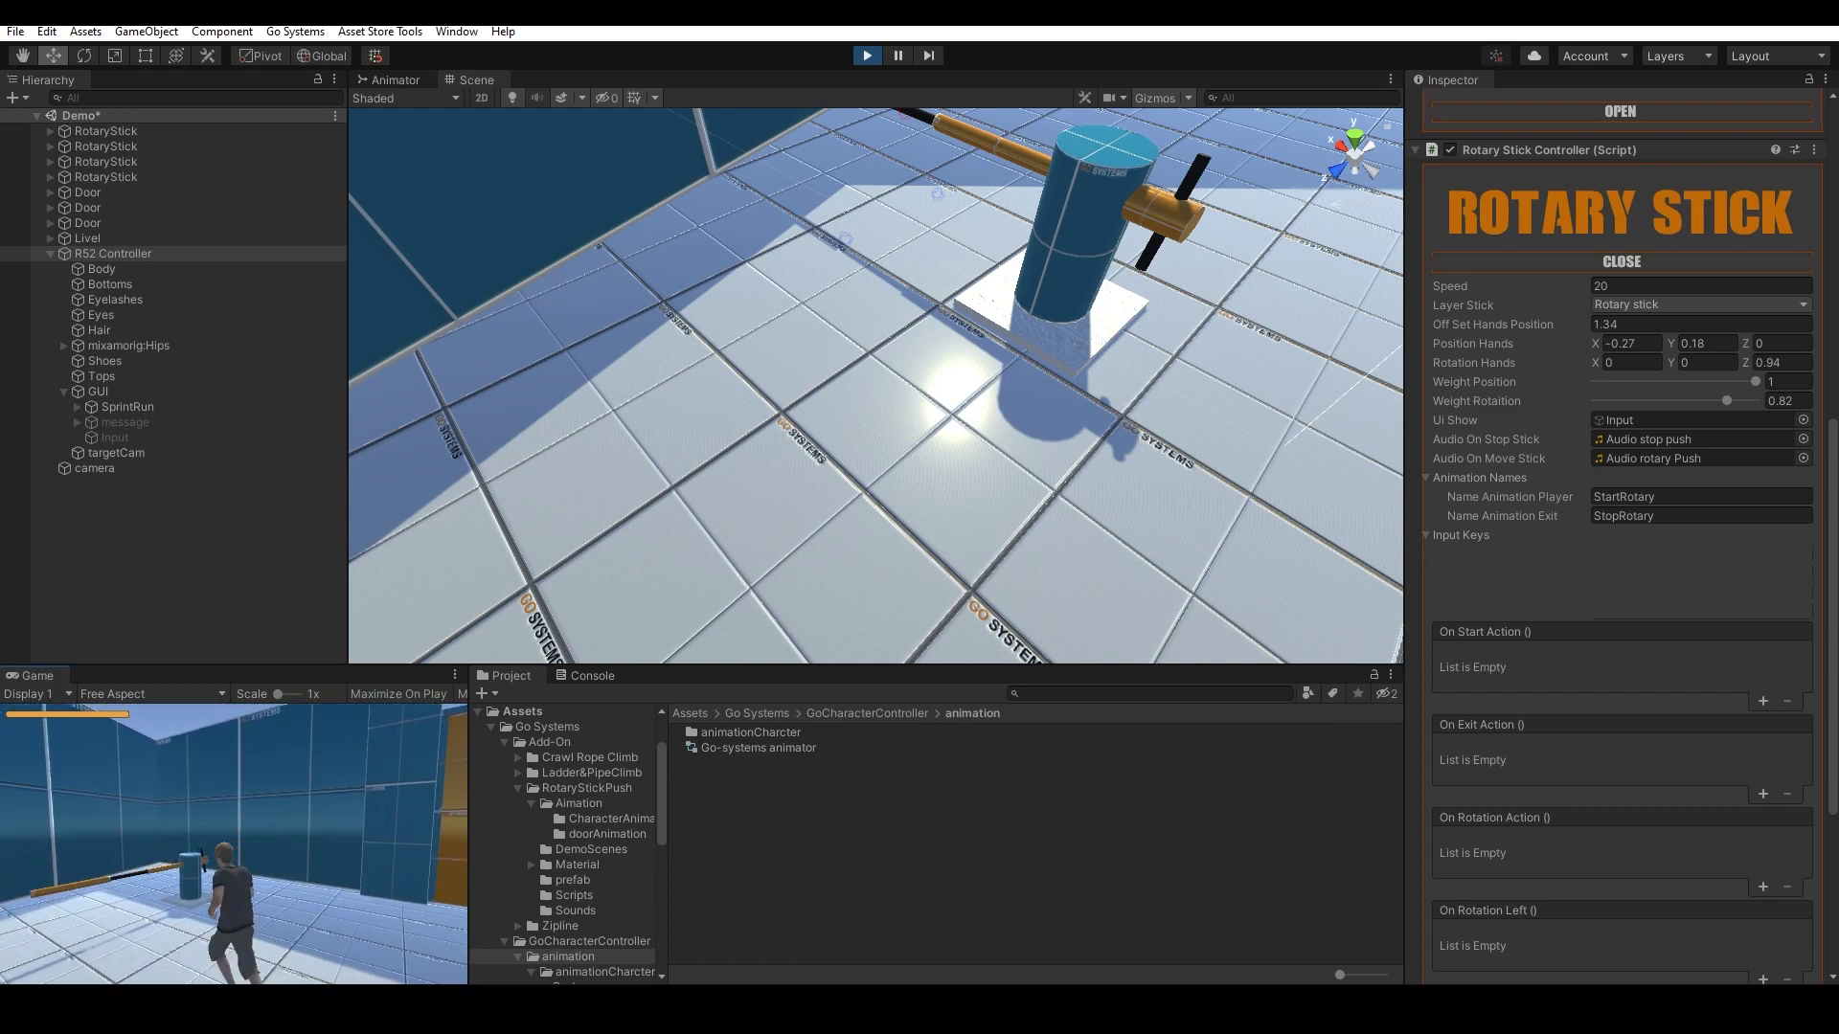
pyautogui.press('e')
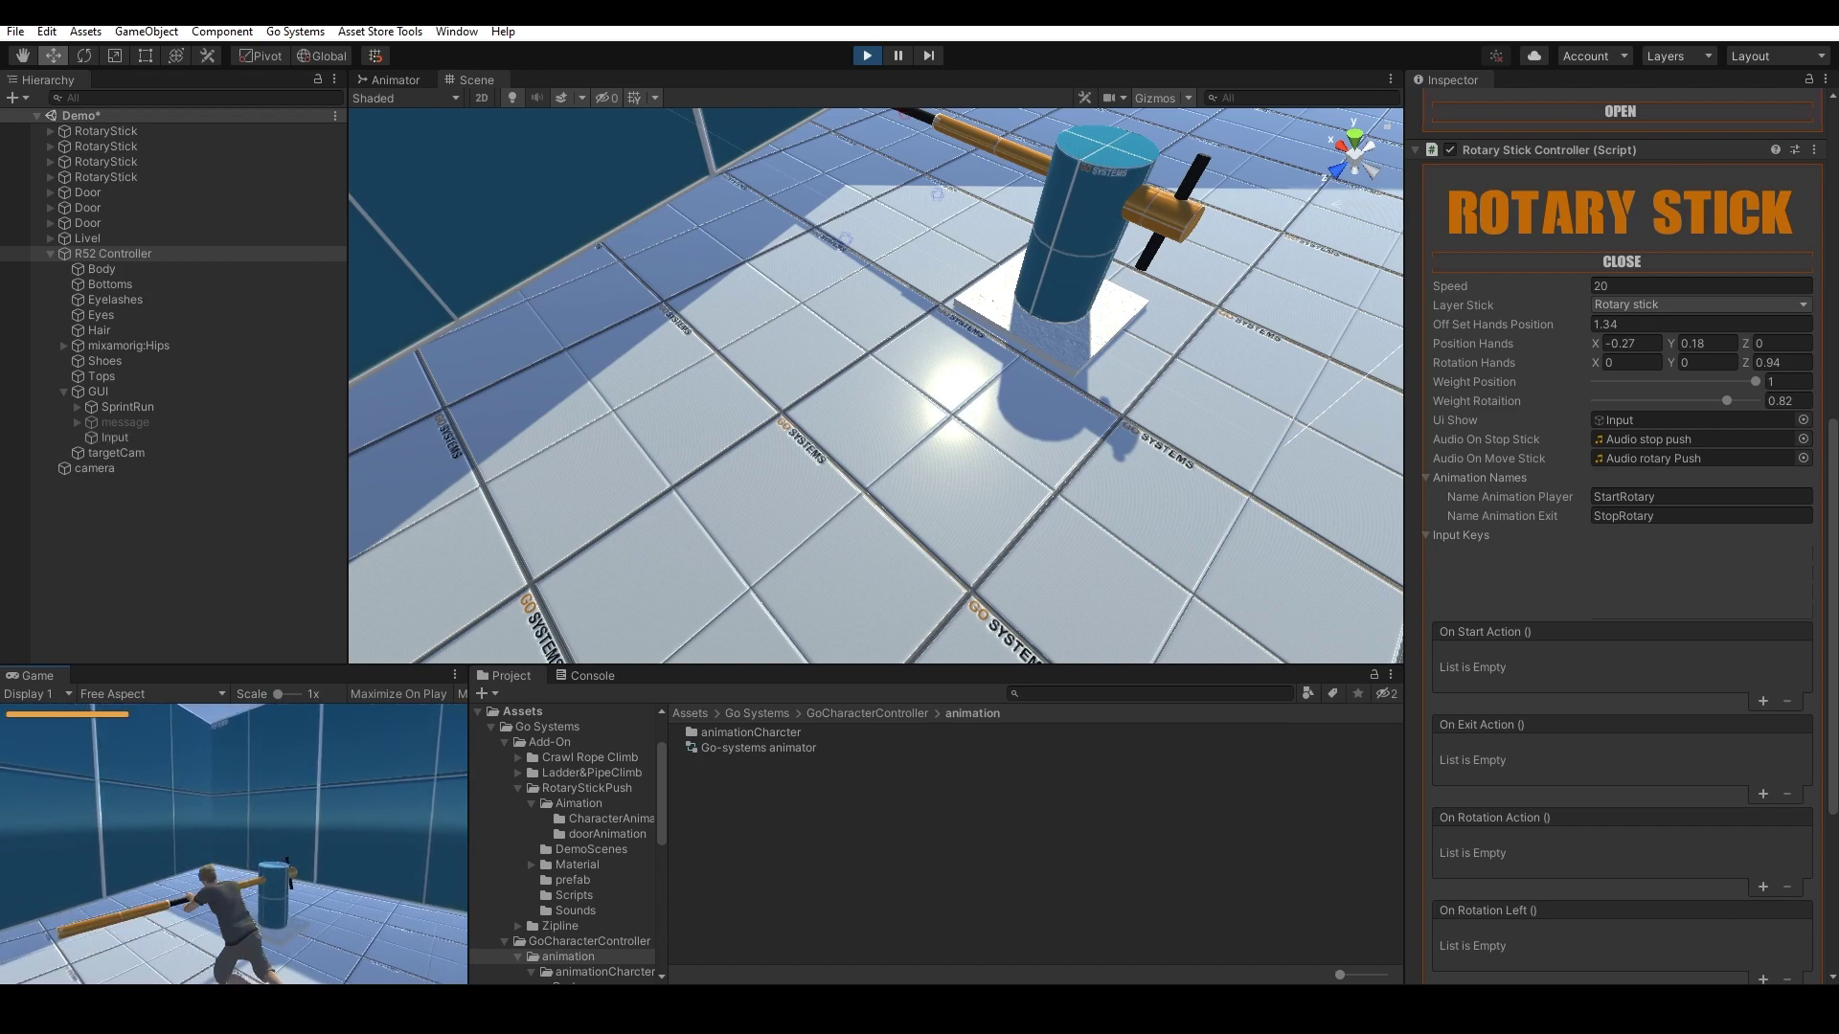